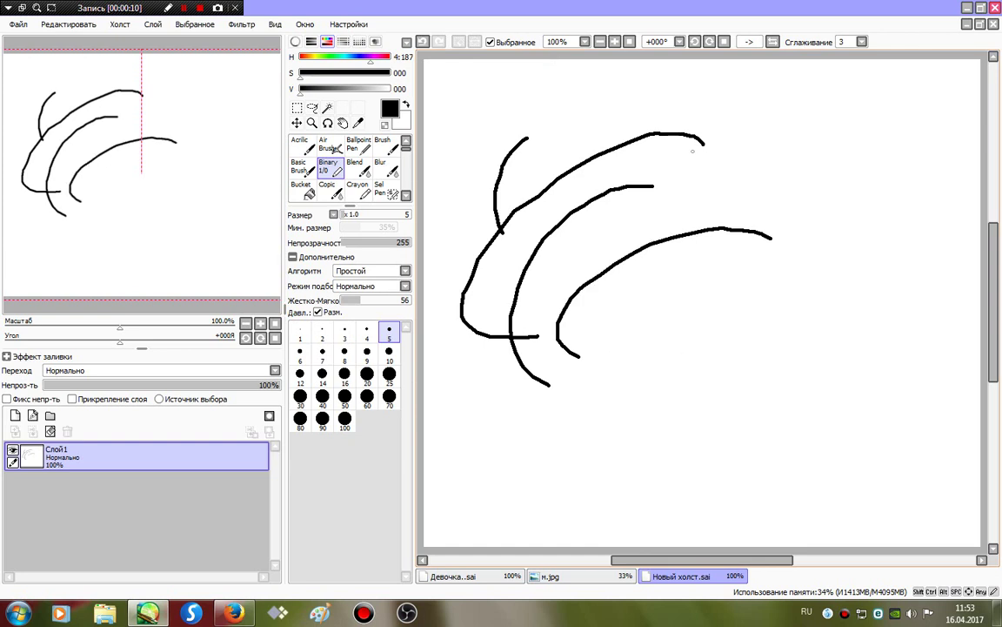
- Undo the four curved strokes to clear the canvas
key(ctrl+z)
key(ctrl+z)
key(ctrl+z)
key(ctrl+z)
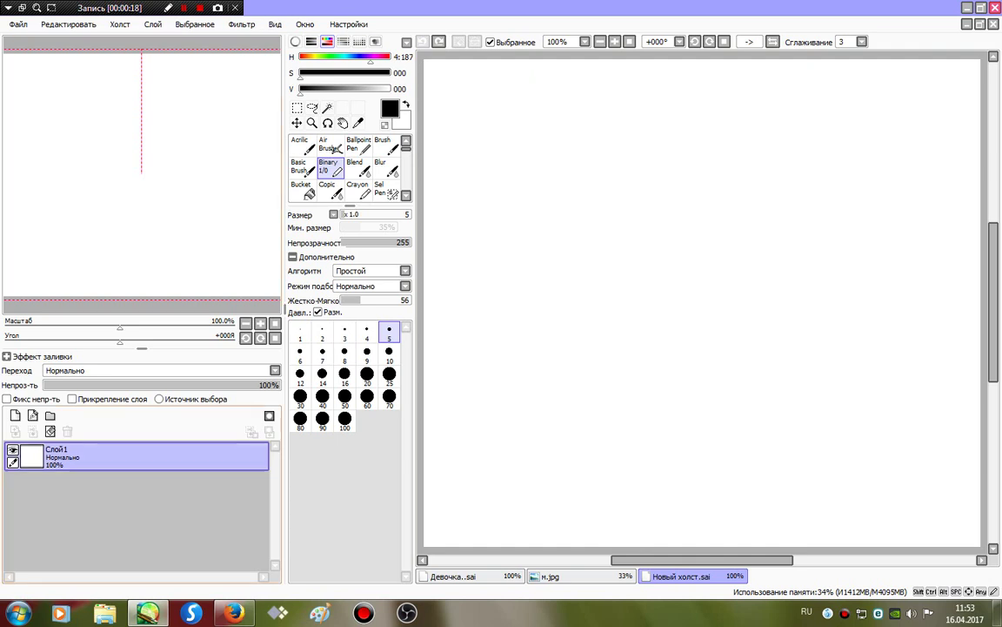
- Draw a looping trial curve on a new vector layer with the Curve tool at size 0.7, and delete that layer
click(32, 415)
click(359, 146)
click(331, 146)
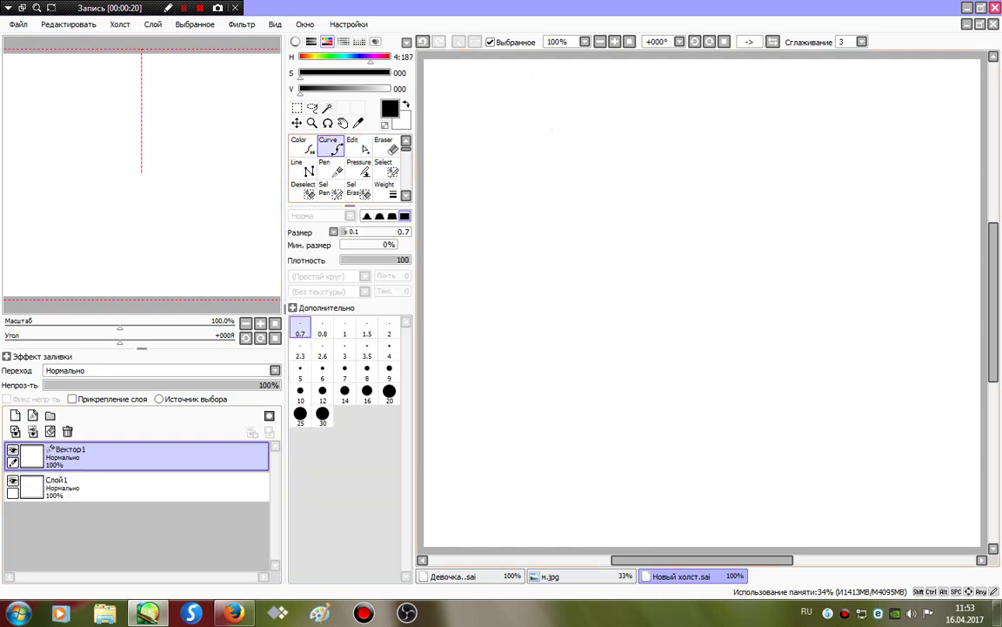
click(552, 130)
click(541, 198)
click(582, 285)
click(701, 289)
click(727, 150)
click(617, 127)
click(553, 185)
click(611, 334)
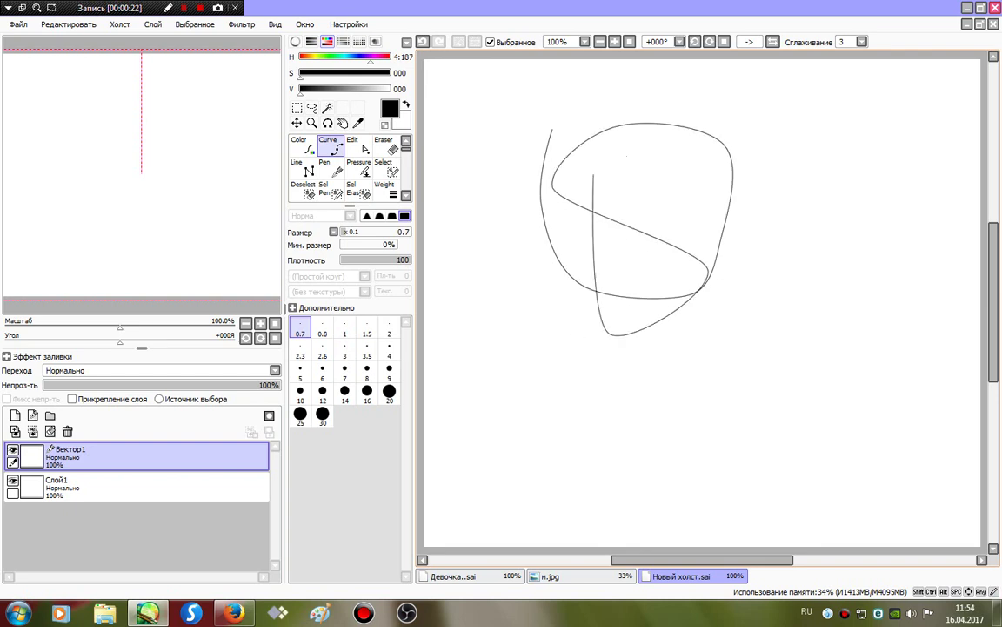
click(631, 155)
click(714, 168)
click(67, 432)
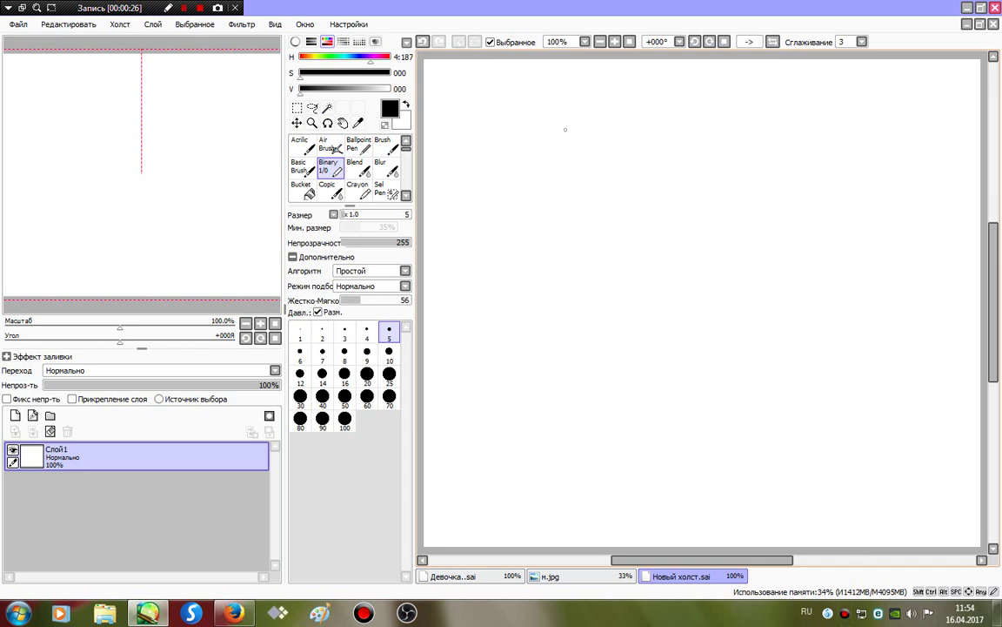
- Try a freehand Binary stroke across the upper part of the canvas and undo it
mouse_move(505, 114)
mouse_down()
mouse_move(502, 198)
mouse_move(515, 242)
mouse_move(576, 275)
mouse_move(676, 253)
mouse_move(722, 192)
mouse_move(721, 124)
mouse_up()
key(ctrl+z)
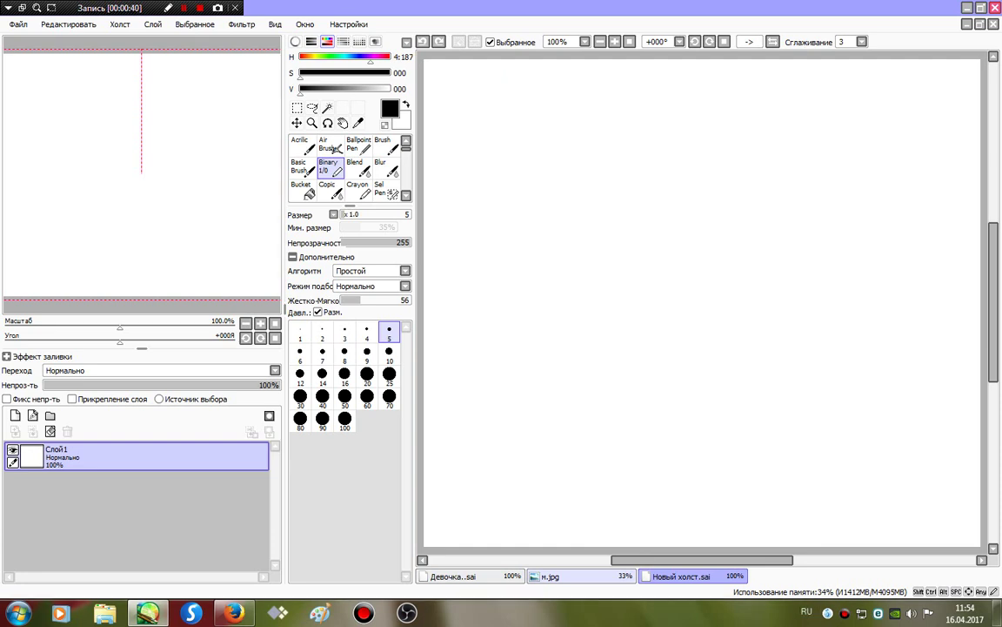
key(shift+F12)
key(shift+F12)
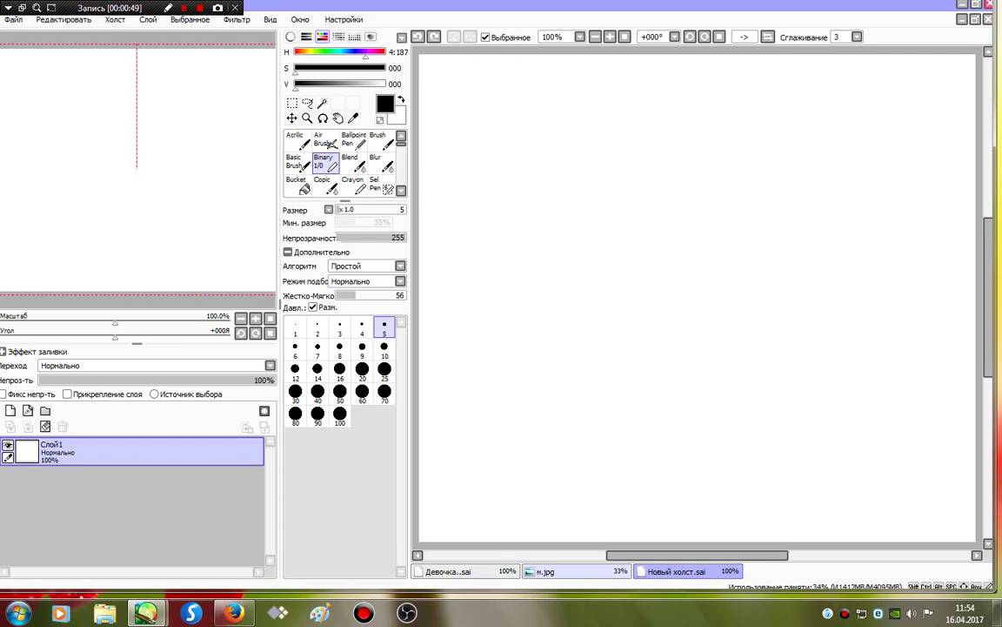
key(shift+F12)
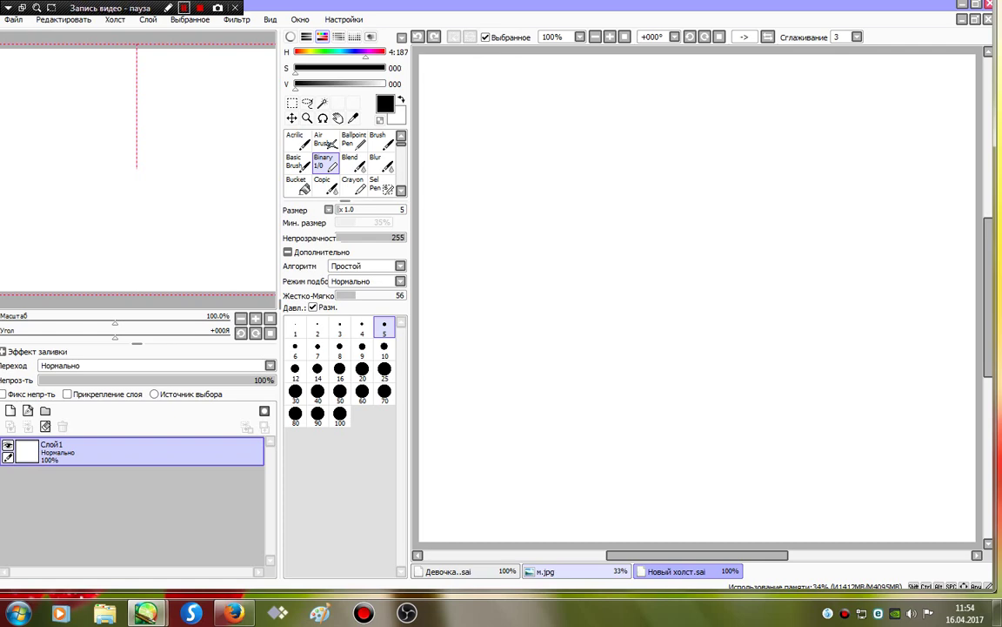
key(shift+F12)
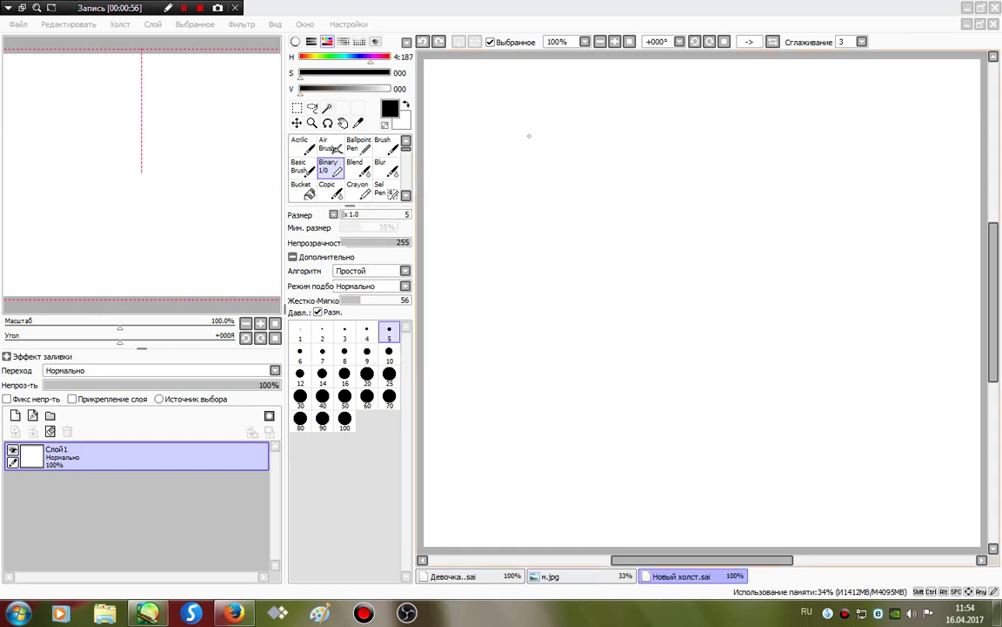
click(523, 206)
mouse_move(518, 137)
mouse_down()
mouse_move(521, 215)
mouse_move(561, 284)
mouse_move(696, 290)
mouse_move(757, 250)
mouse_move(775, 195)
mouse_move(765, 106)
mouse_up()
key(ctrl+z)
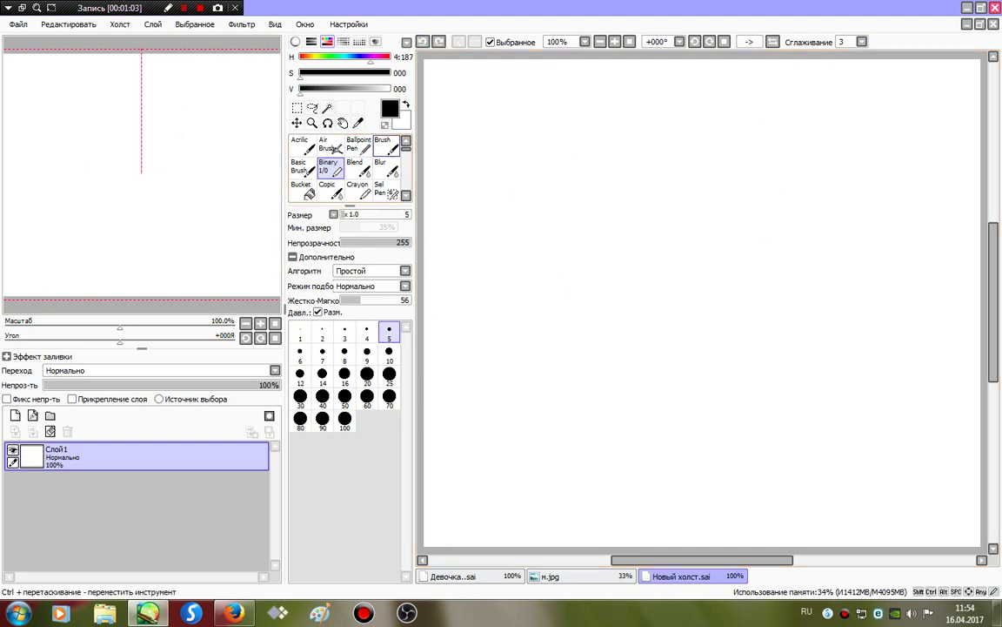
- Stamp one large head circle in the upper middle of the canvas using the Brush in black at size 300
click(383, 145)
drag(301, 90, 351, 89)
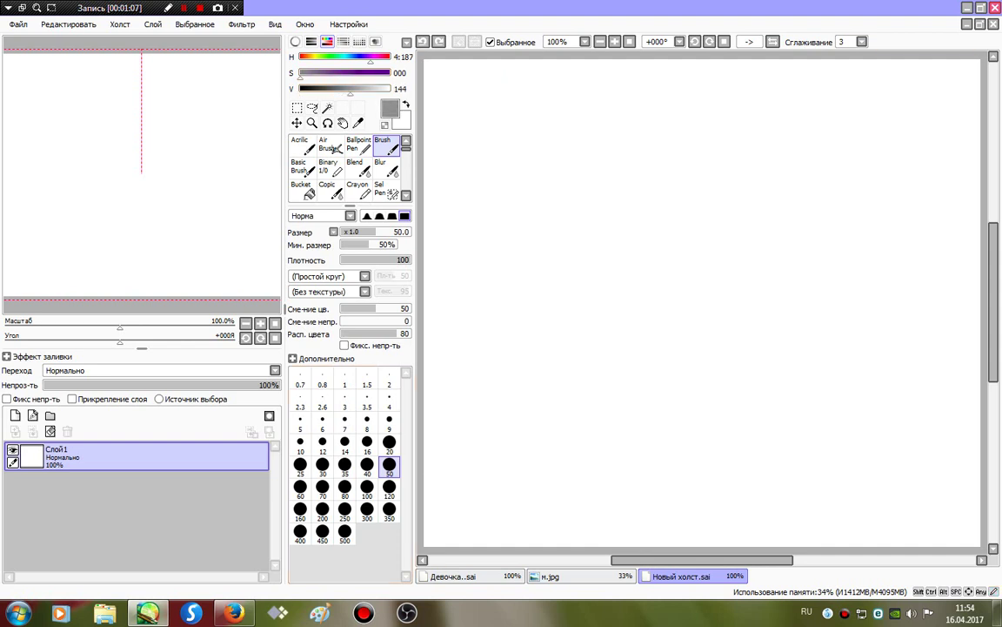
click(389, 487)
click(324, 89)
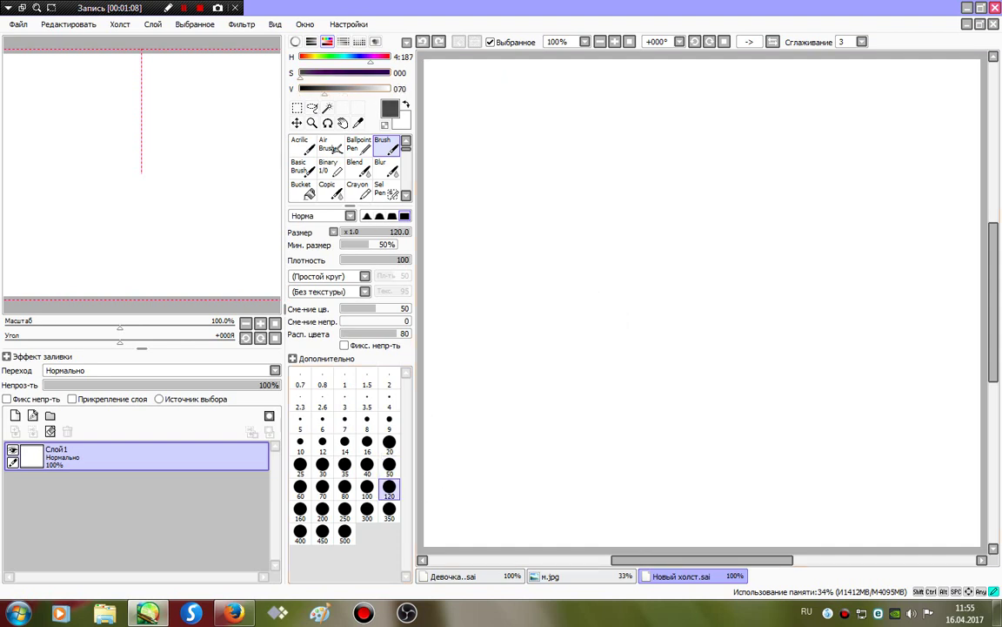
drag(325, 89, 295, 88)
click(389, 509)
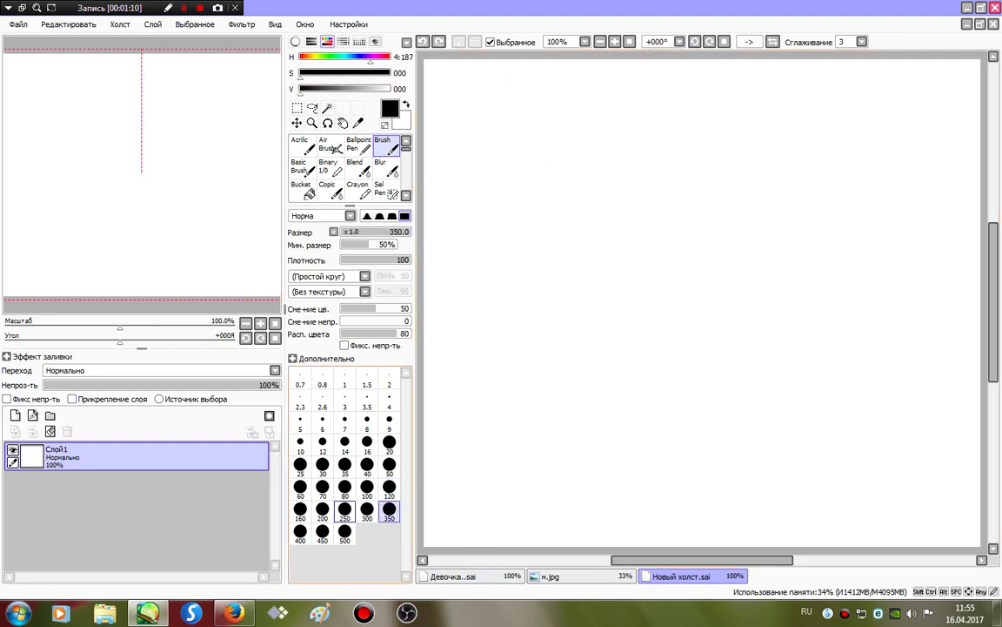
click(389, 488)
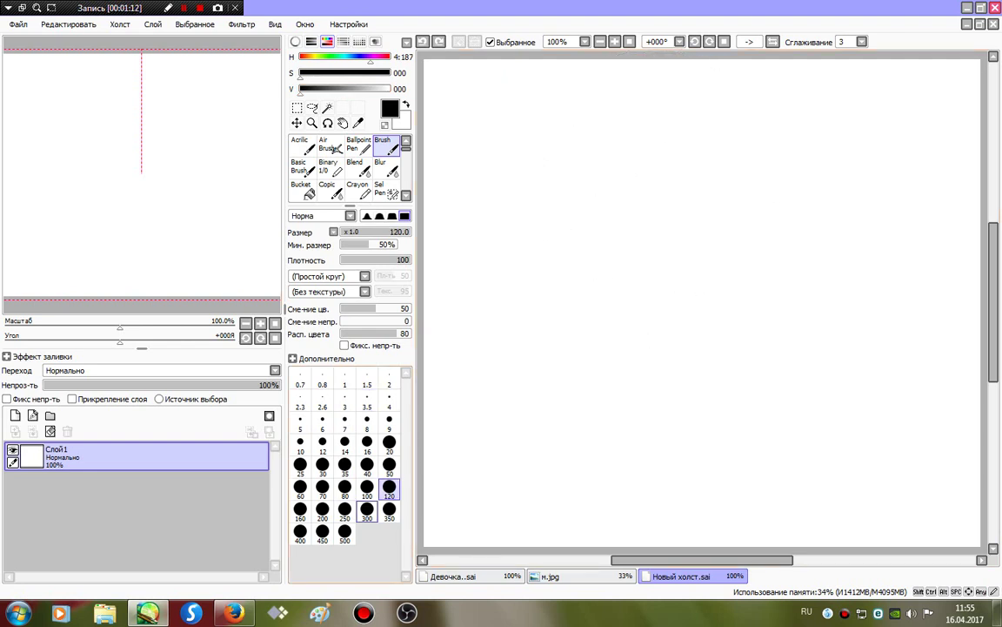
key(bracketright)
key(bracketright)
key(bracketright)
key(bracketright)
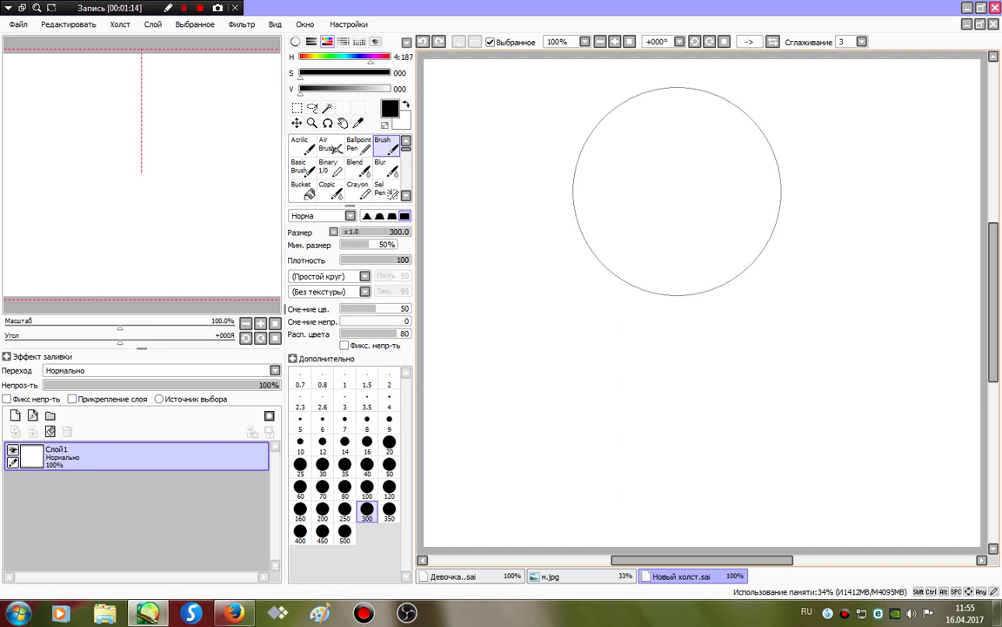
click(677, 191)
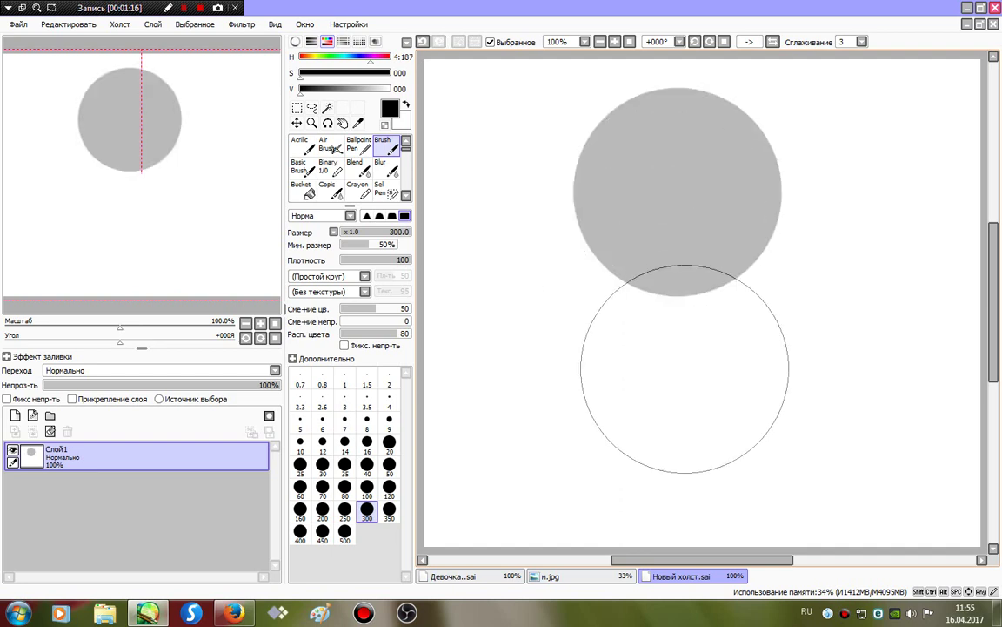
- Stamp two body circles below the head with the Brush at size 250, each slightly overlapping the circle above
click(300, 509)
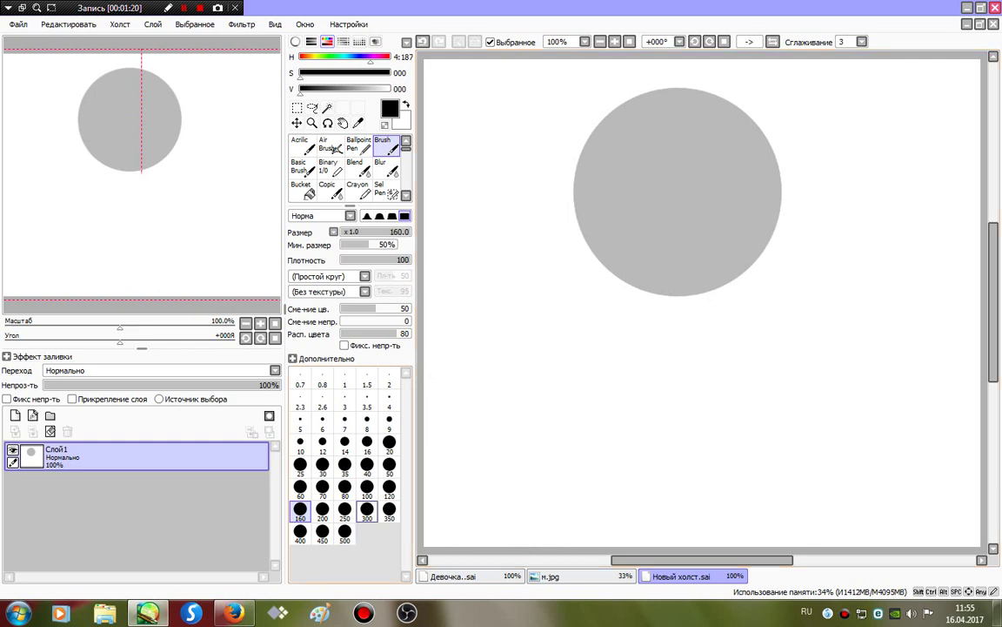
click(367, 509)
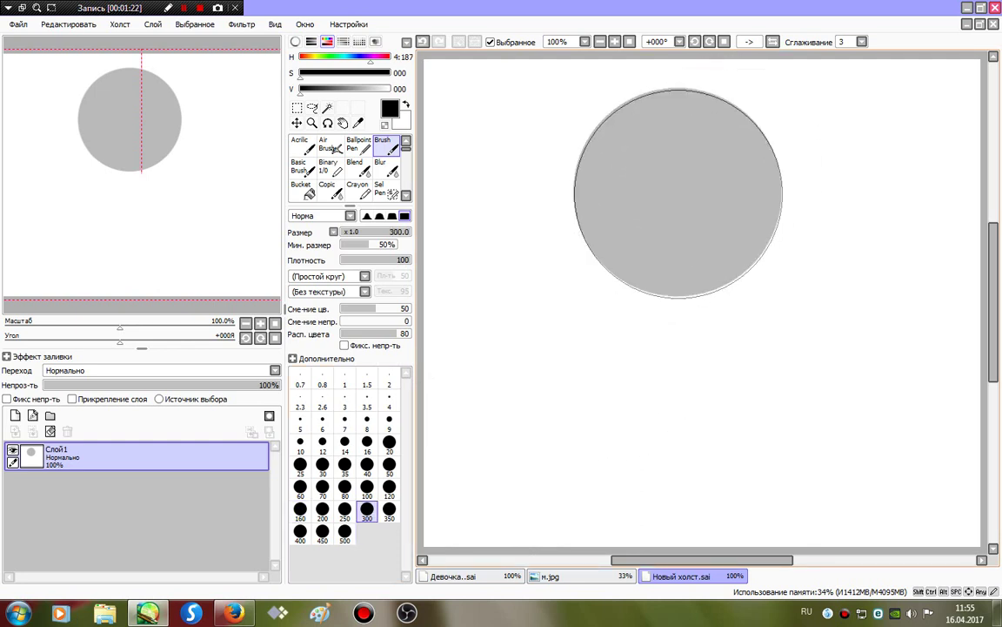
click(300, 509)
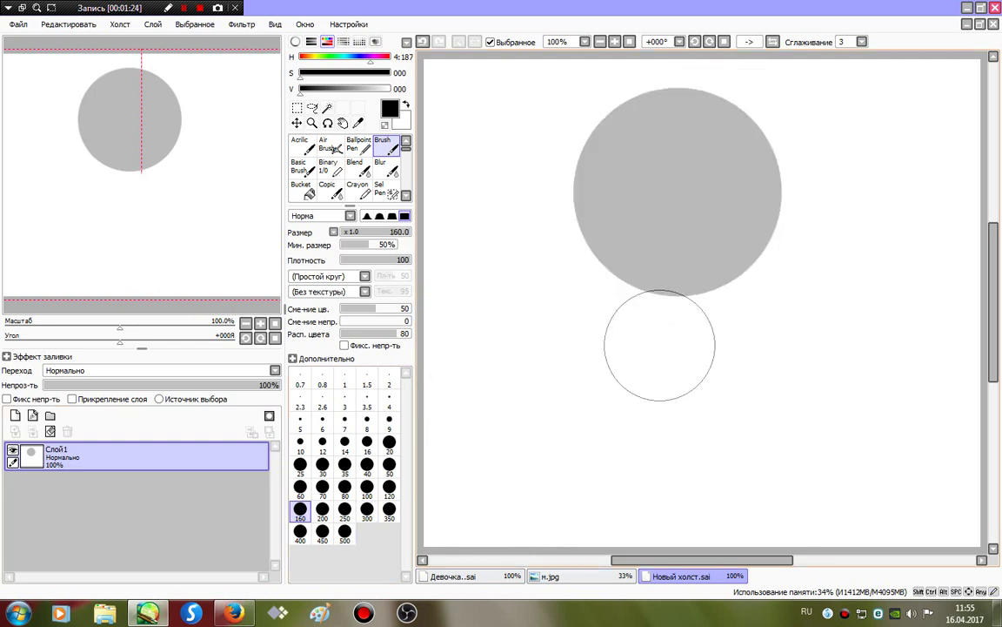
click(345, 509)
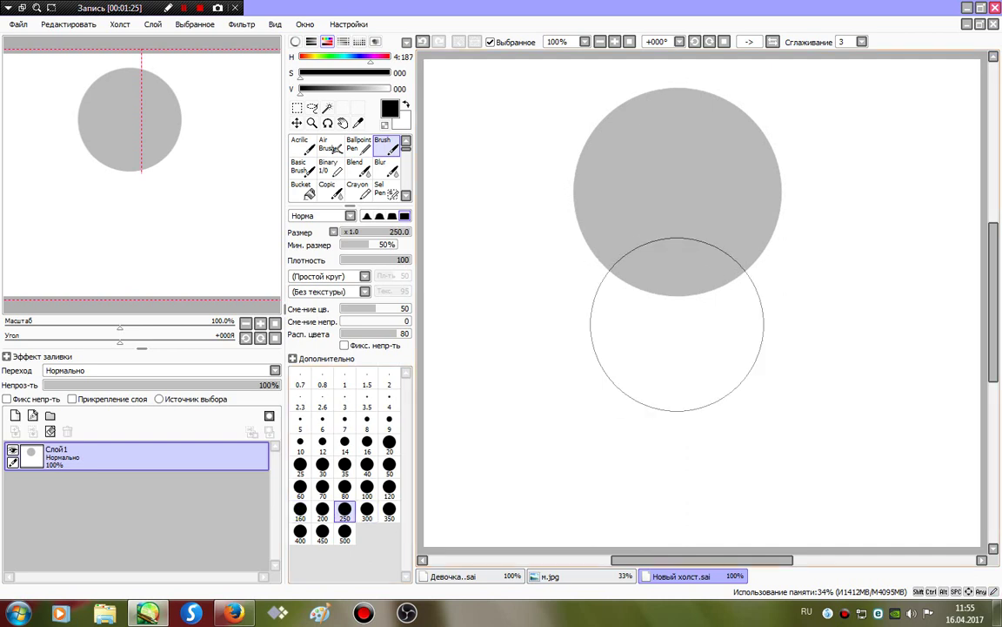
click(667, 367)
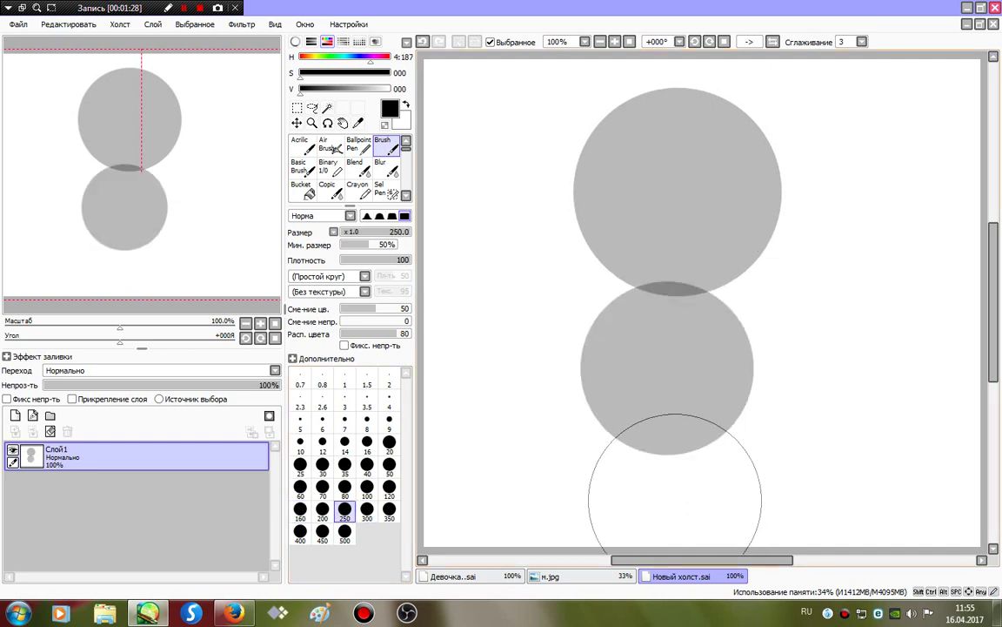
click(661, 528)
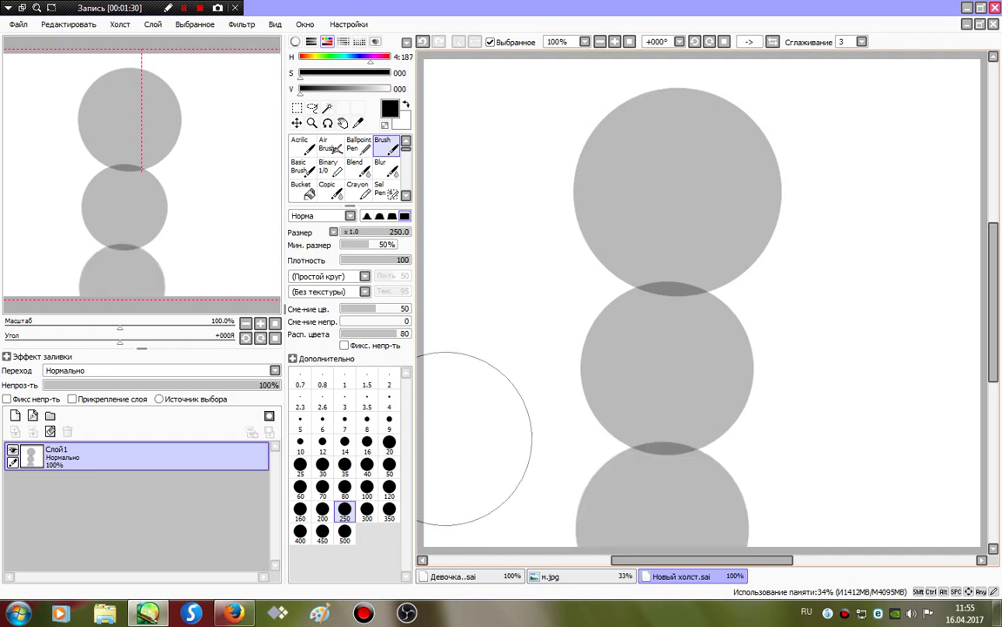
- Try an arm as a slanting chain of size 50 dabs from the upper body circle, and undo all of them
click(389, 464)
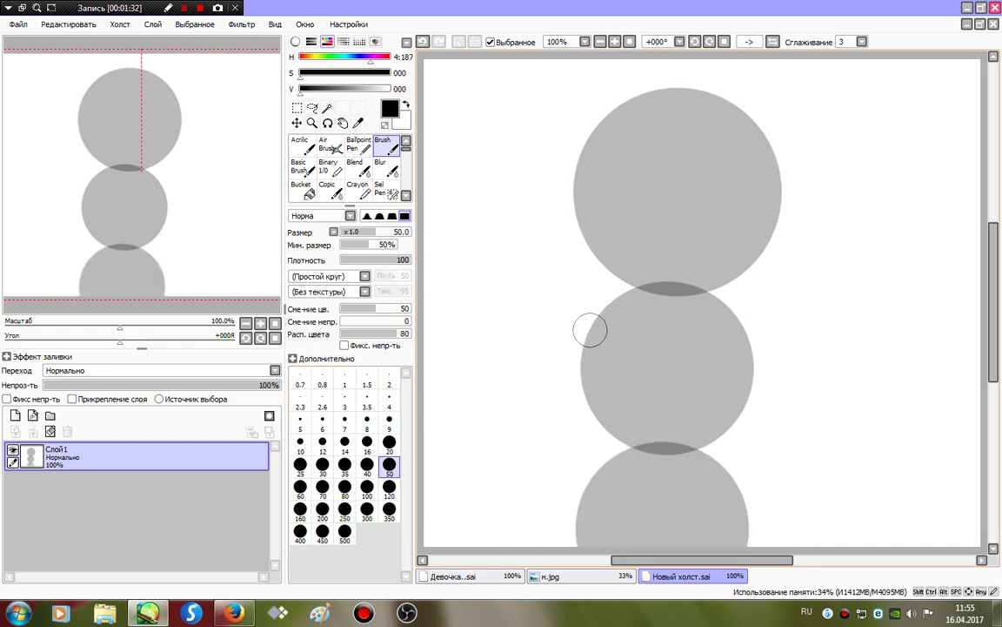
drag(591, 327, 528, 424)
click(527, 423)
click(511, 448)
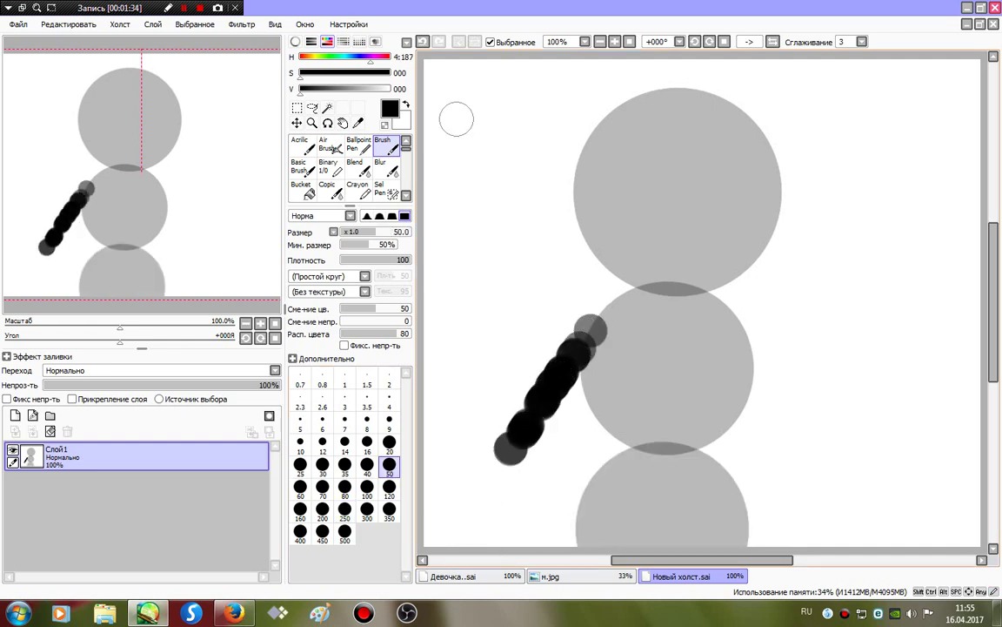
click(423, 42)
click(423, 42)
click(423, 42)
click(423, 42)
click(422, 41)
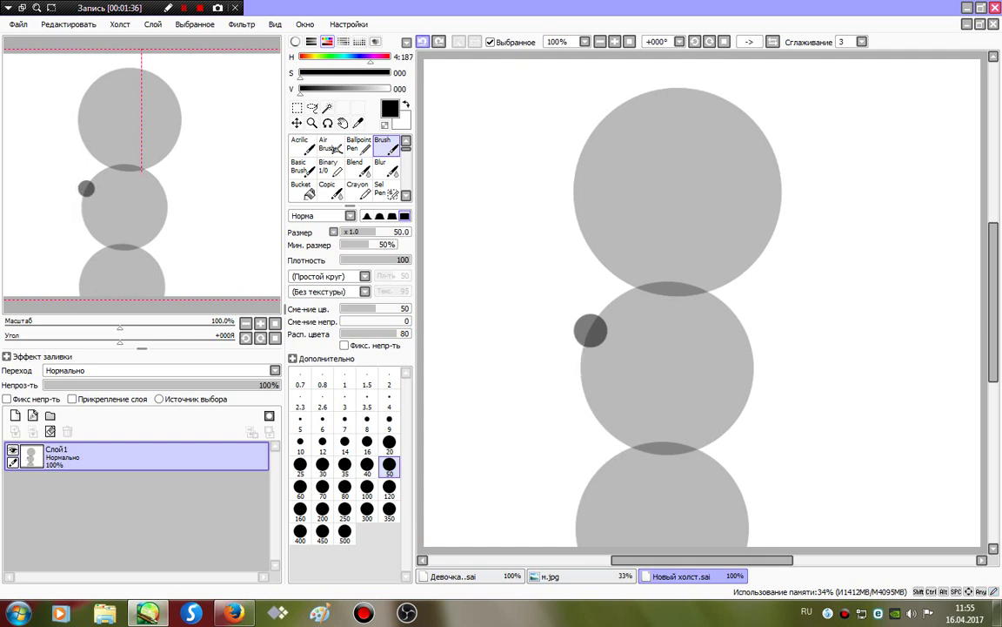
click(422, 41)
- Stamp three circles at brush size 120, running diagonally down and left from the upper body circle, to form one arm
click(389, 486)
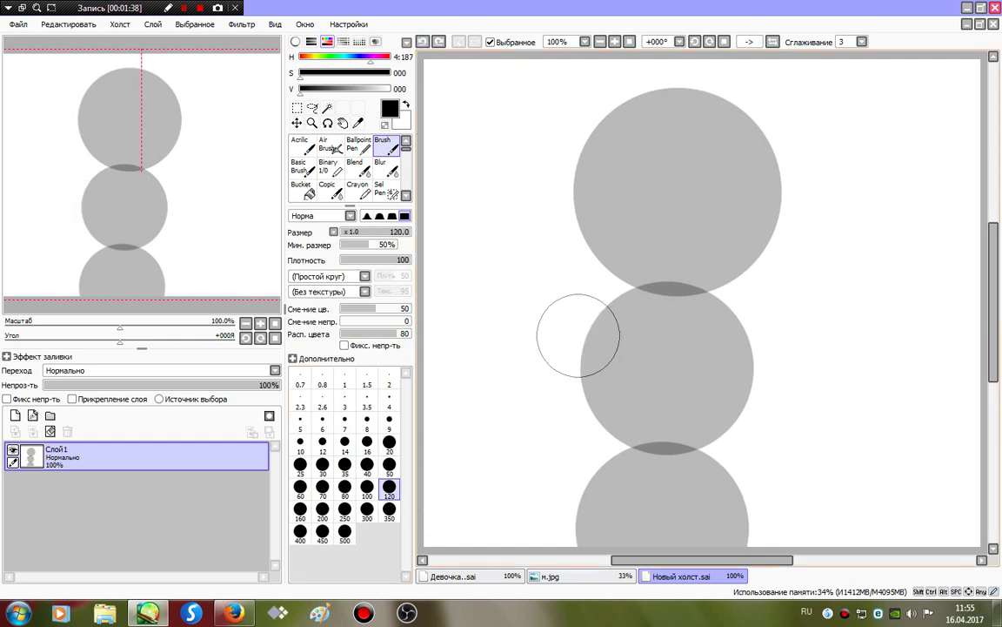
click(579, 336)
click(531, 401)
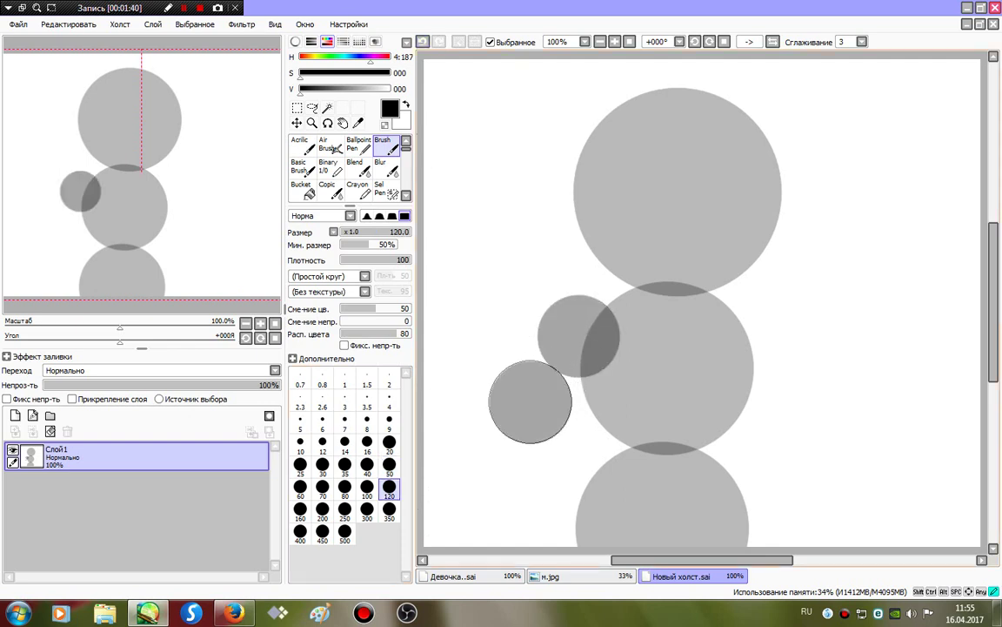
click(485, 465)
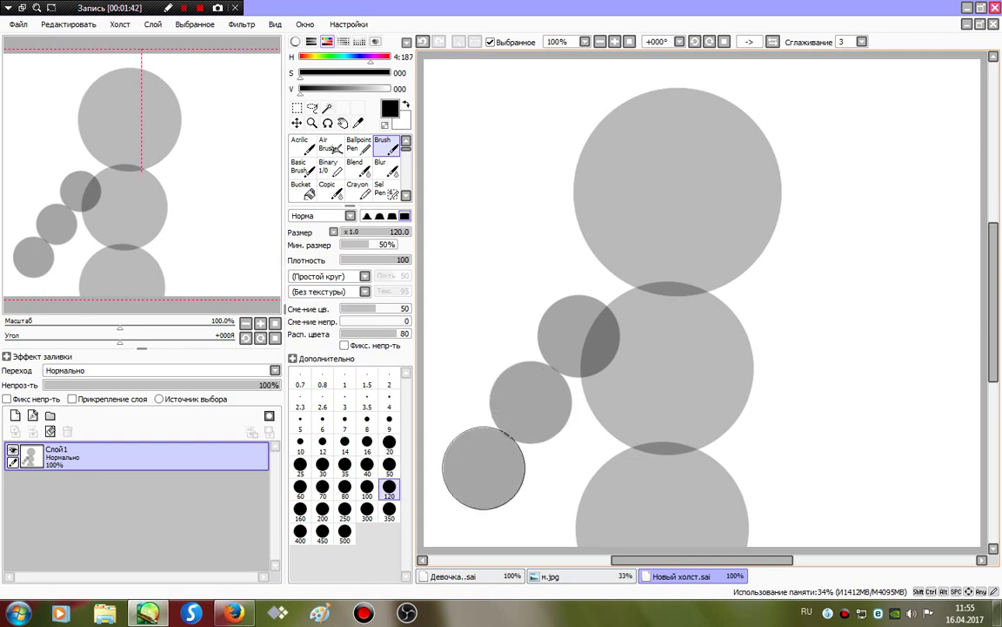
- Stamp three size 120 circles running down and right from the upper body circle to form the other arm
click(775, 332)
click(828, 375)
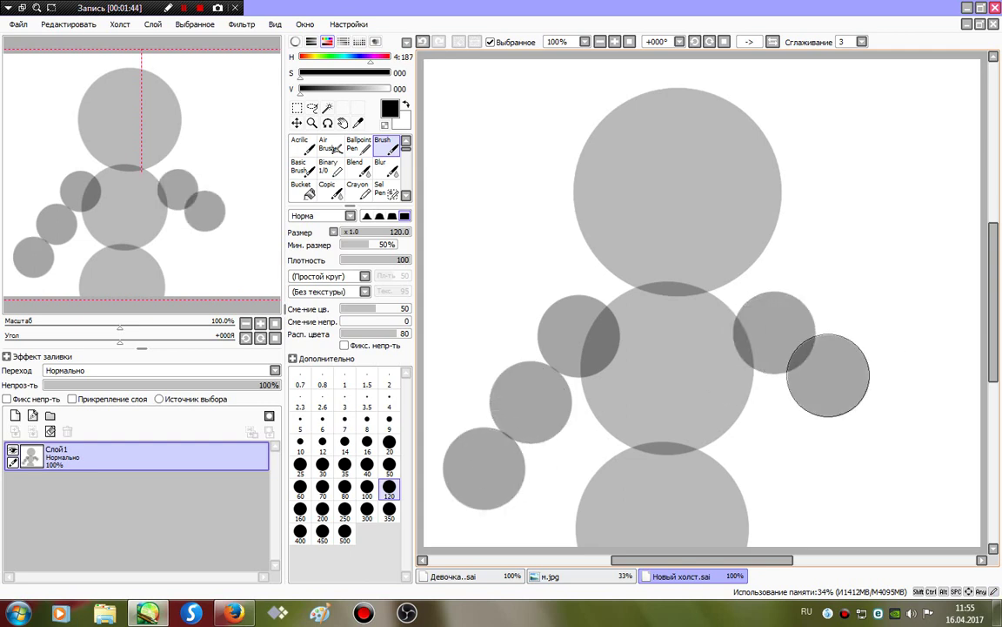
click(887, 405)
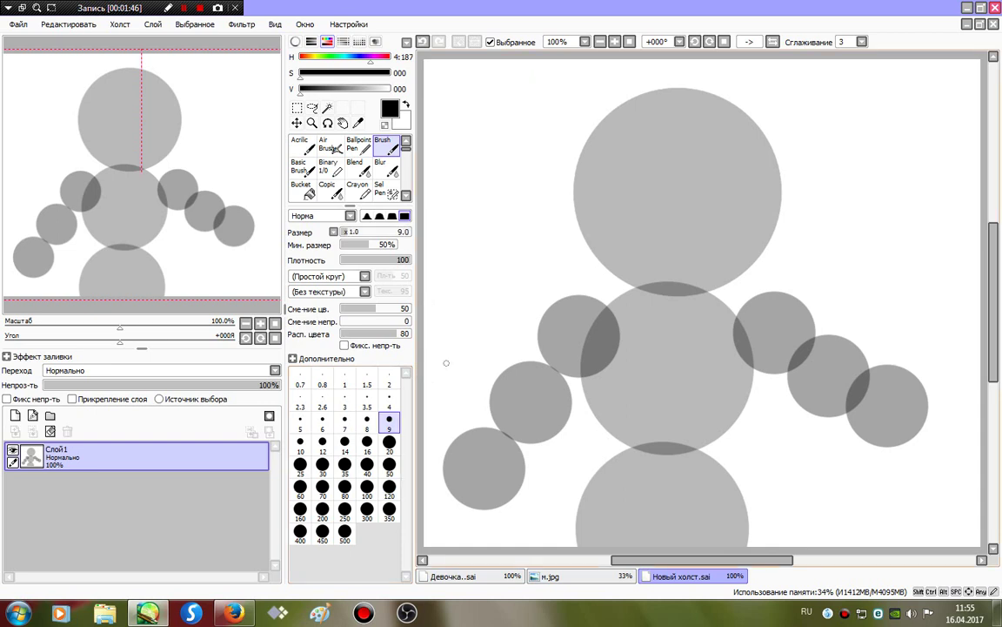
- Draw dark grey (V 080) lines at brush size 9 through both chains of arm circles, plus a guide cross on the head
click(331, 146)
click(328, 88)
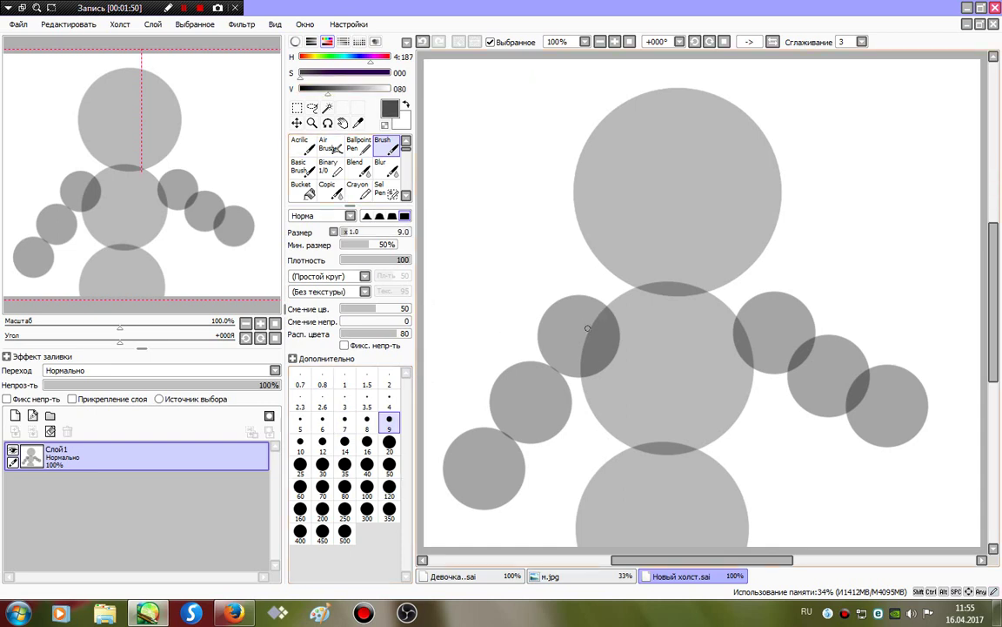
drag(588, 329, 459, 490)
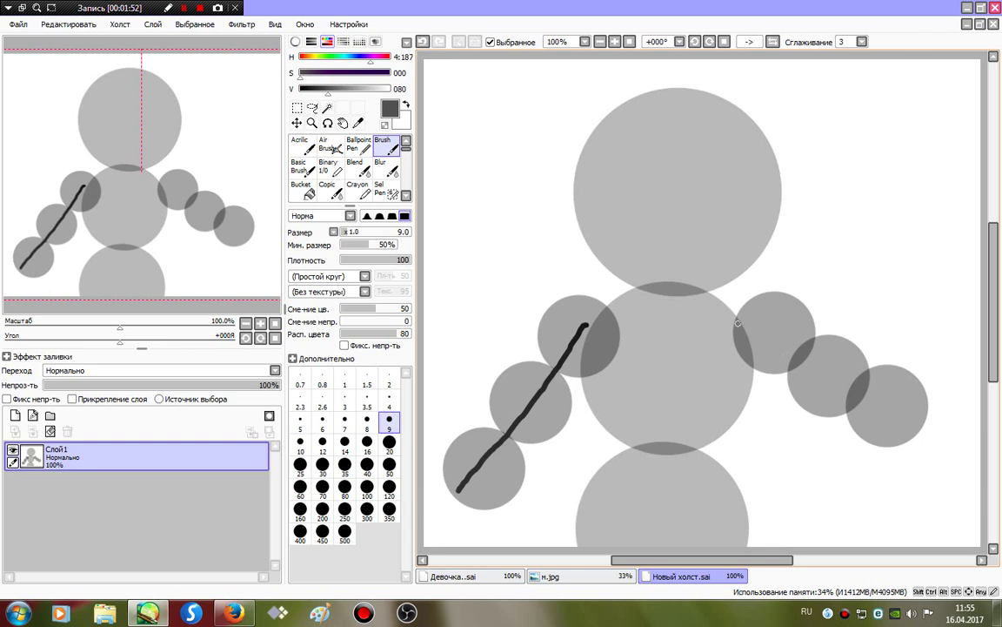
drag(737, 323, 902, 410)
drag(607, 192, 749, 191)
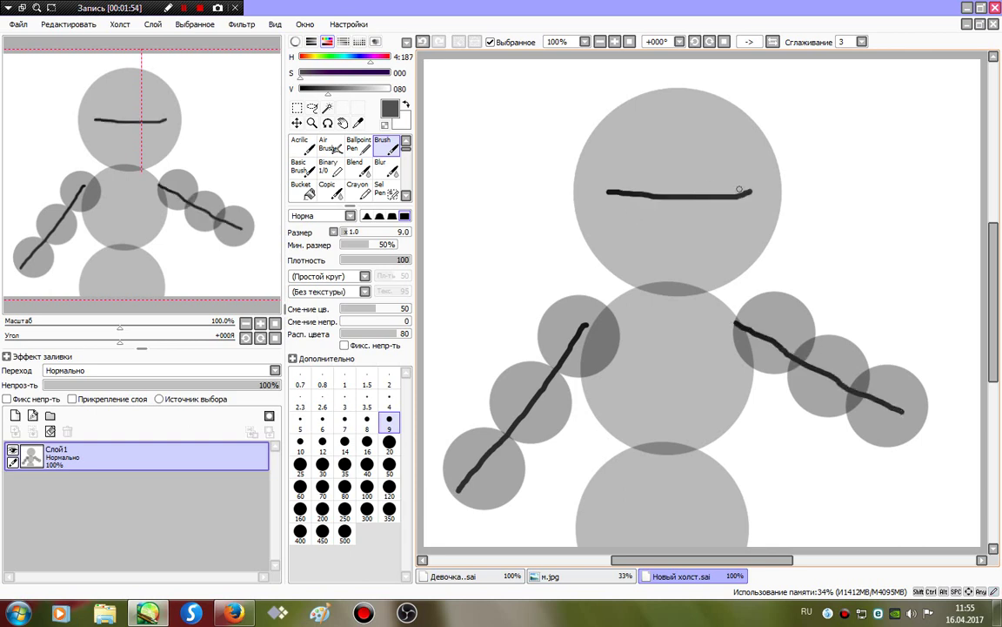
drag(675, 155, 675, 246)
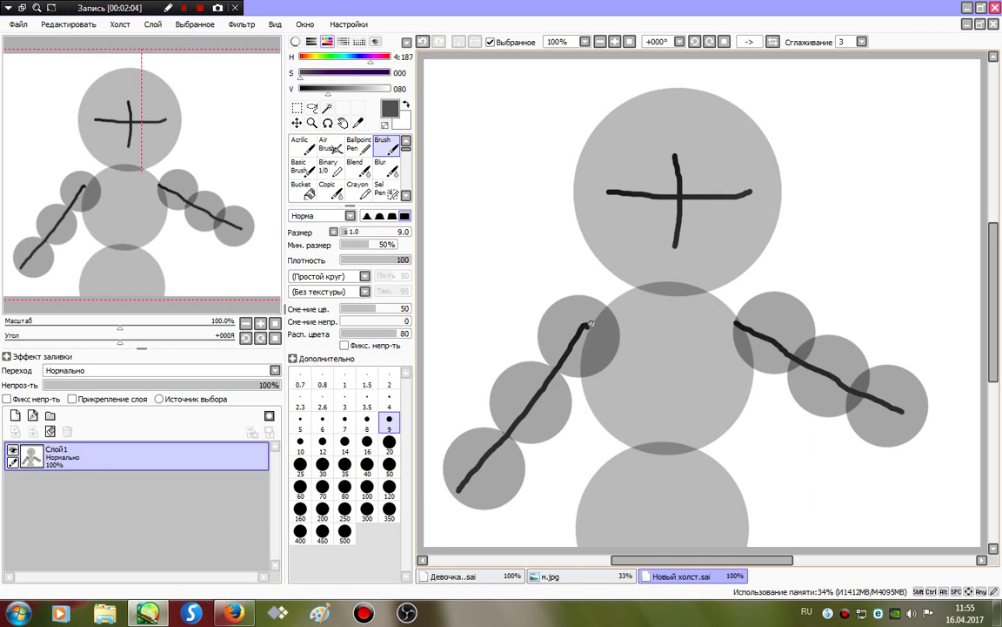
- Draw the neck-to-shoulder lines and a spine line over the body circles, plus a horizontal line across the chest
mouse_move(591, 324)
mouse_down()
mouse_move(612, 301)
mouse_move(659, 280)
mouse_up()
mouse_move(742, 328)
mouse_down()
mouse_move(693, 275)
mouse_move(671, 299)
mouse_move(660, 426)
mouse_move(632, 547)
mouse_up()
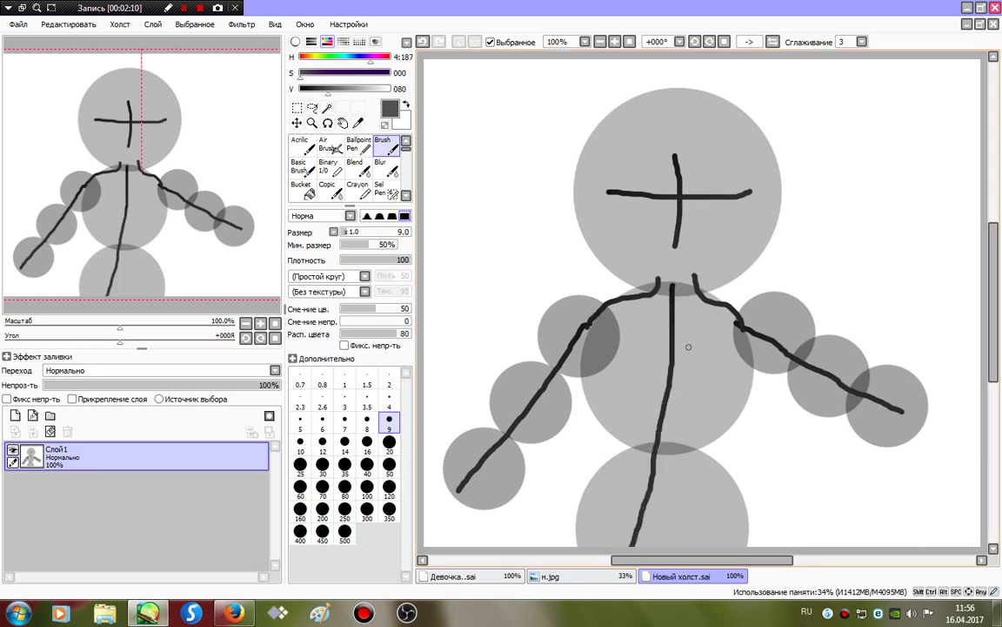
drag(571, 336, 745, 323)
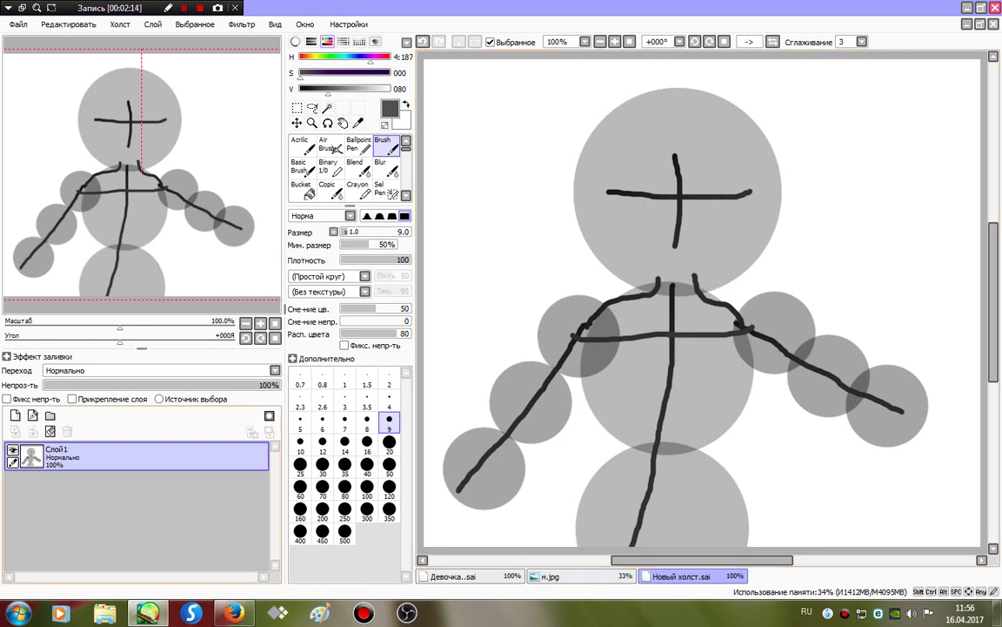
- Lower the sketch layer's opacity to 67% and add a new layer, ready for black Binary pen lines at size 10
drag(225, 386, 202, 386)
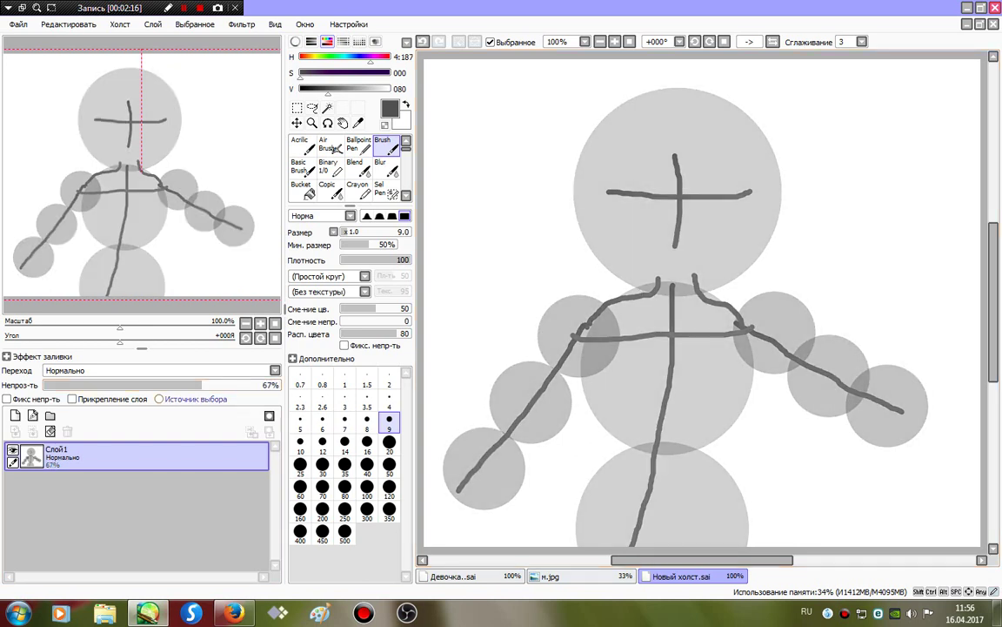
click(14, 416)
click(330, 167)
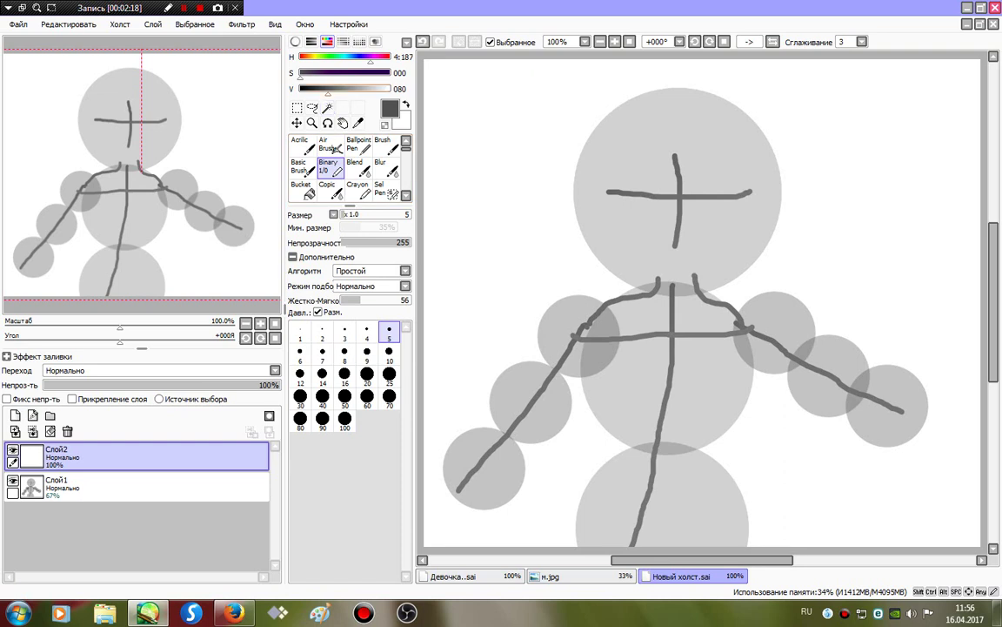
click(300, 89)
click(389, 355)
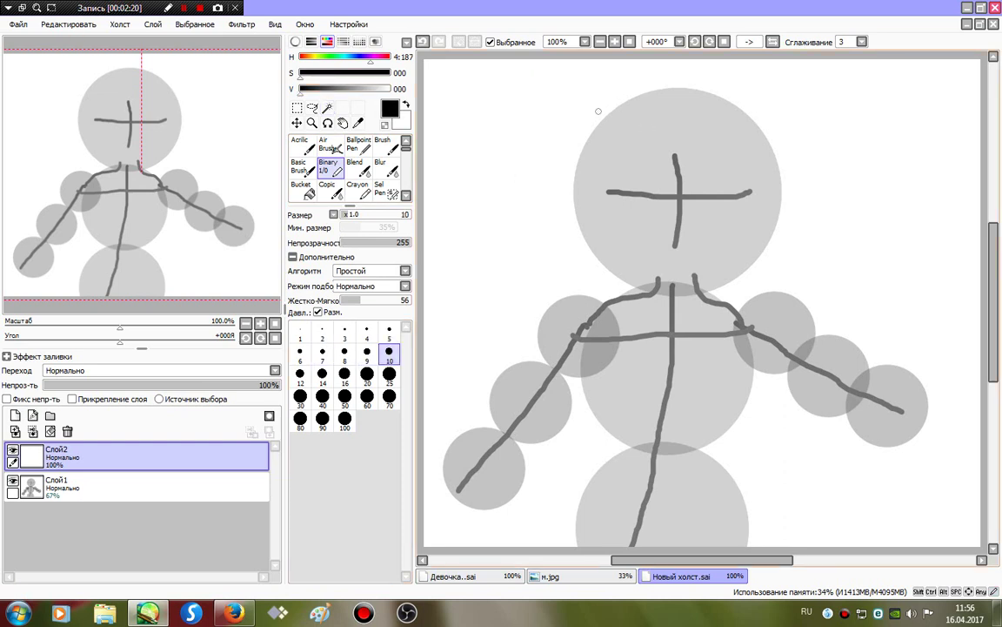
mouse_move(588, 133)
mouse_down()
mouse_move(583, 215)
mouse_move(608, 258)
mouse_move(686, 280)
mouse_move(782, 190)
mouse_up()
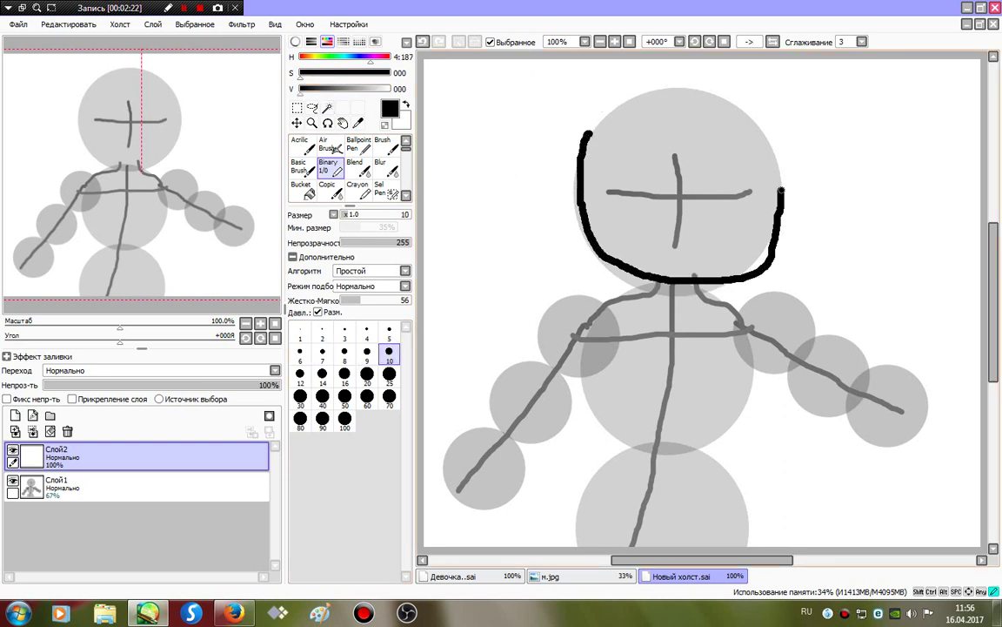
key(ctrl+z)
mouse_move(570, 127)
mouse_down()
mouse_move(589, 230)
mouse_move(639, 259)
mouse_move(725, 253)
mouse_move(788, 210)
mouse_move(780, 118)
mouse_up()
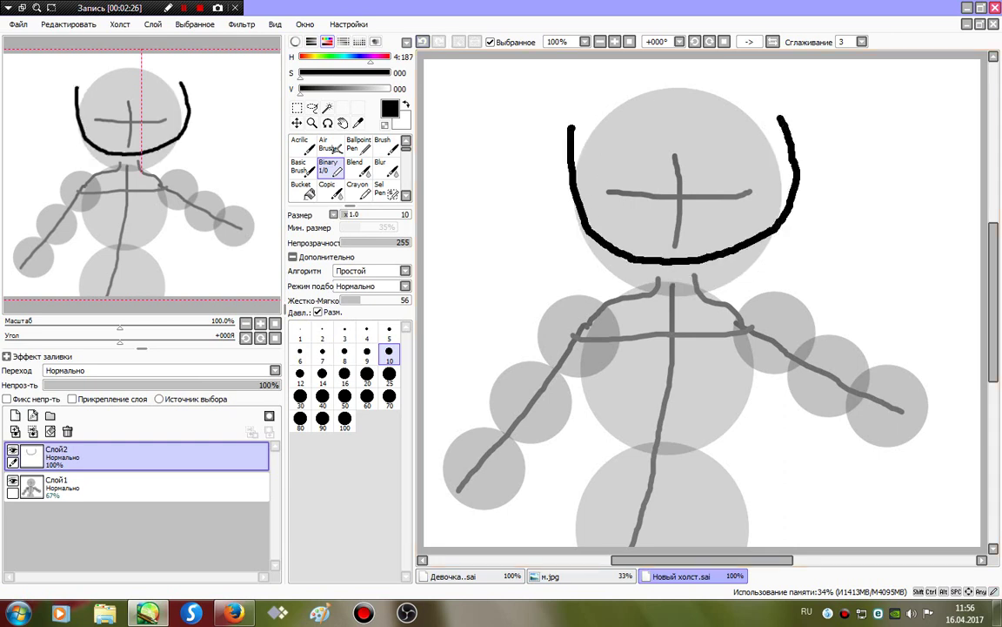
key(ctrl+z)
- Outline the sides and chin of the head, plus the left side of the neck and the left arm with its fingers
mouse_move(581, 120)
mouse_down()
mouse_move(574, 244)
mouse_move(620, 283)
mouse_move(703, 287)
mouse_move(766, 254)
mouse_move(748, 114)
mouse_up()
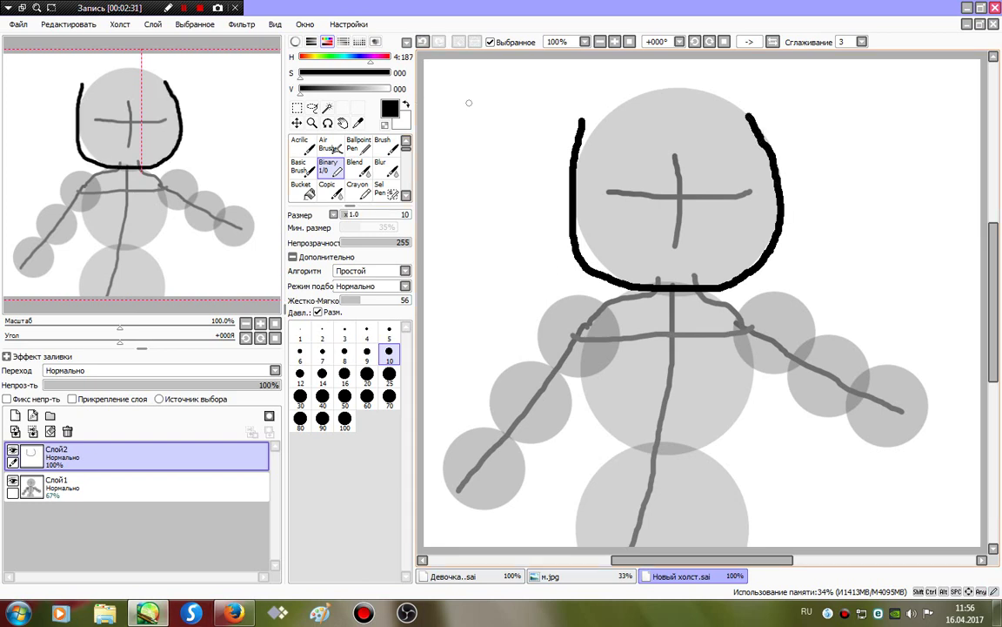
mouse_move(659, 289)
mouse_down()
mouse_move(609, 304)
mouse_move(506, 411)
mouse_move(458, 434)
mouse_move(492, 436)
mouse_move(468, 437)
mouse_move(510, 471)
mouse_move(576, 370)
mouse_move(653, 328)
mouse_up()
- Lasso the outlined left arm, copy it and paste the copy onto a new layer
click(312, 107)
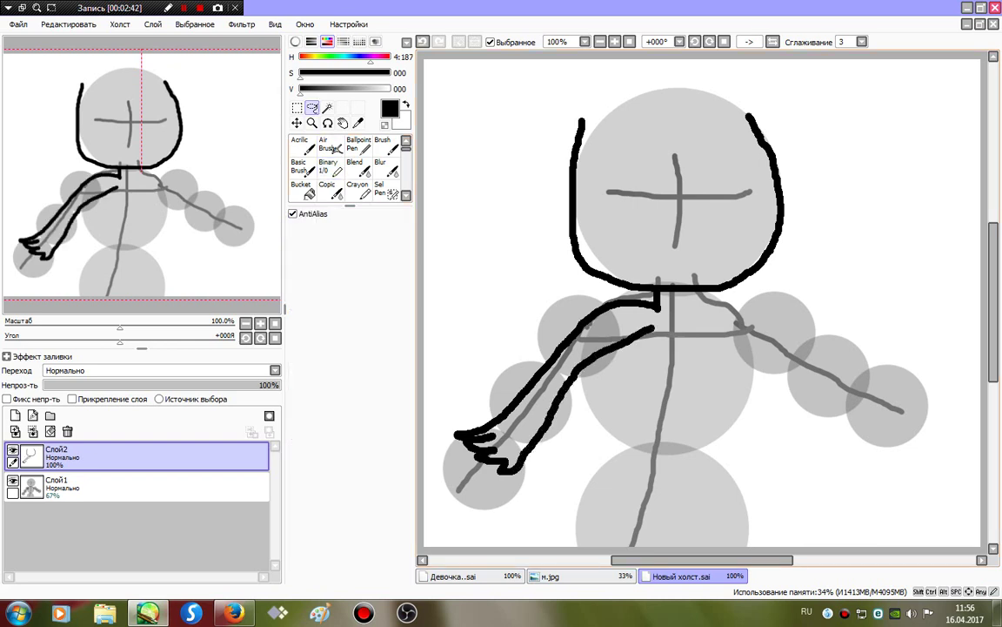
mouse_move(594, 294)
mouse_down()
mouse_move(500, 312)
mouse_move(425, 416)
mouse_up()
mouse_move(456, 512)
mouse_down()
mouse_move(611, 487)
mouse_move(700, 383)
mouse_up()
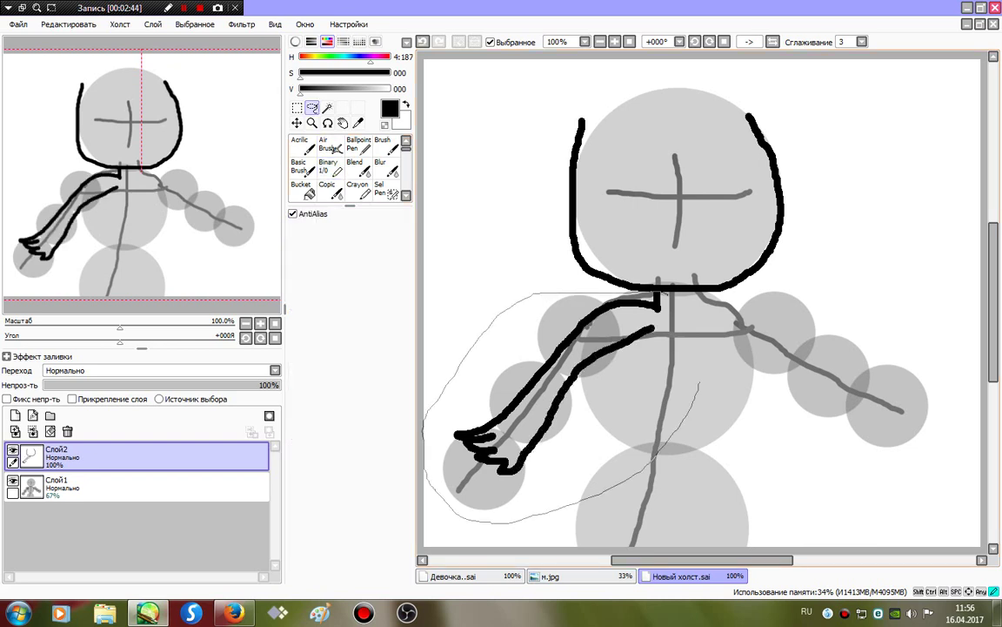
drag(666, 300, 600, 294)
click(68, 24)
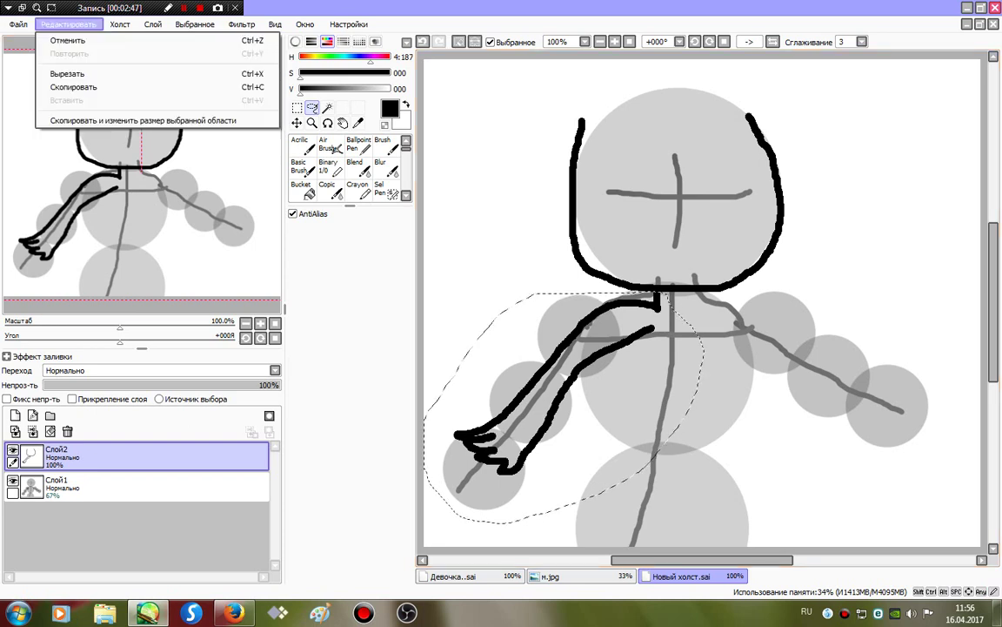
click(60, 79)
click(68, 23)
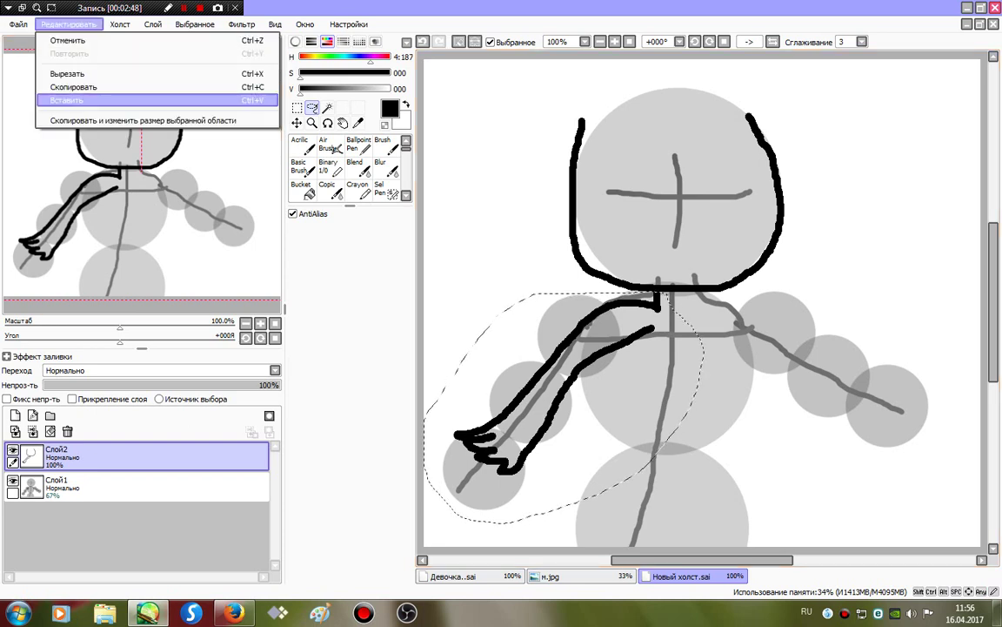
click(68, 100)
- Flip the pasted arm horizontally and move it to the opposite shoulder, clear the selection and return to the Binary pen
click(296, 108)
click(350, 361)
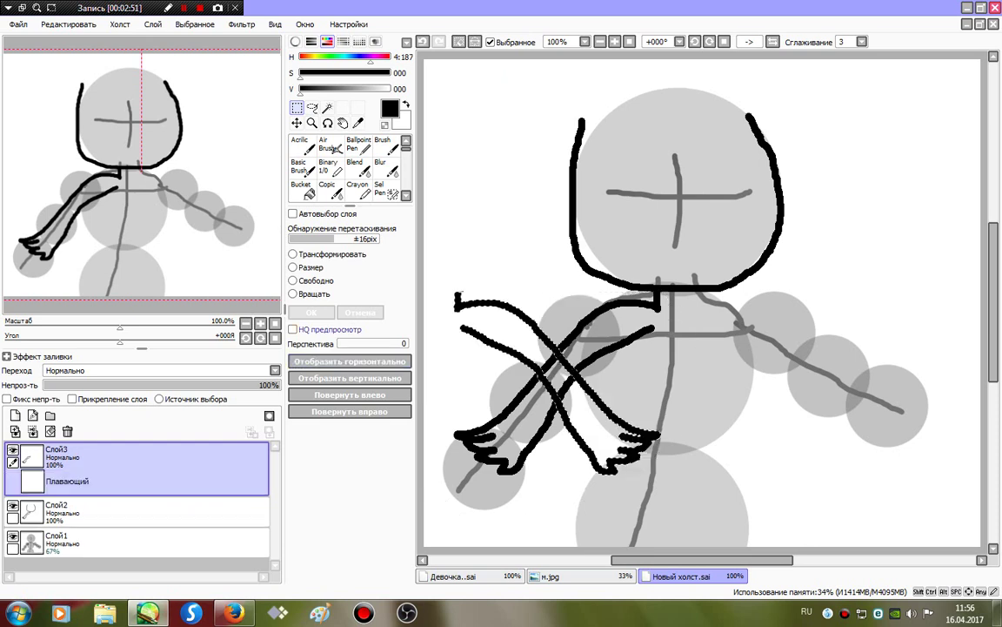
click(296, 123)
drag(556, 375, 794, 371)
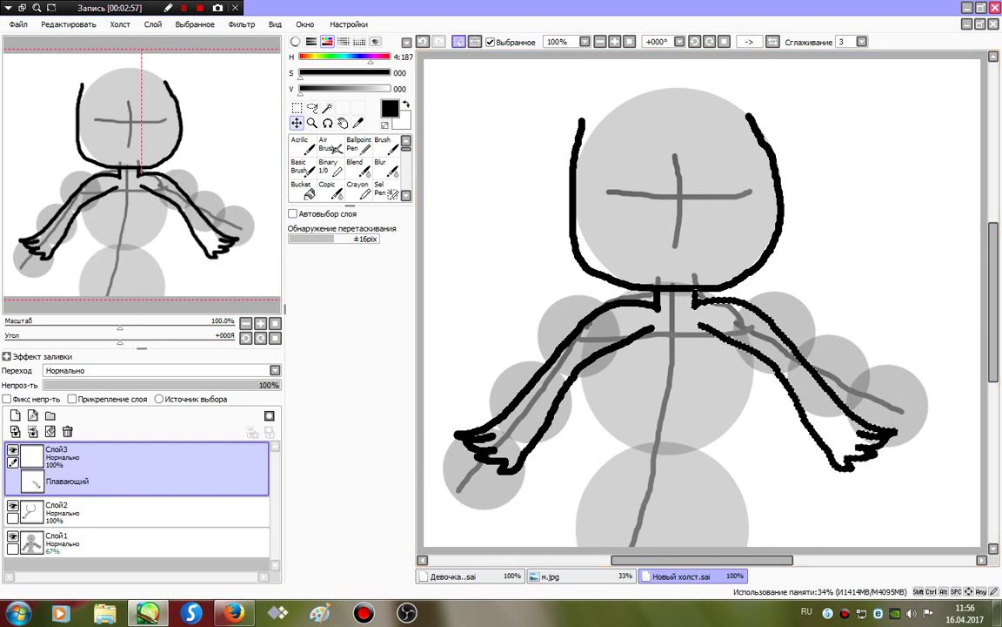
click(459, 41)
click(329, 168)
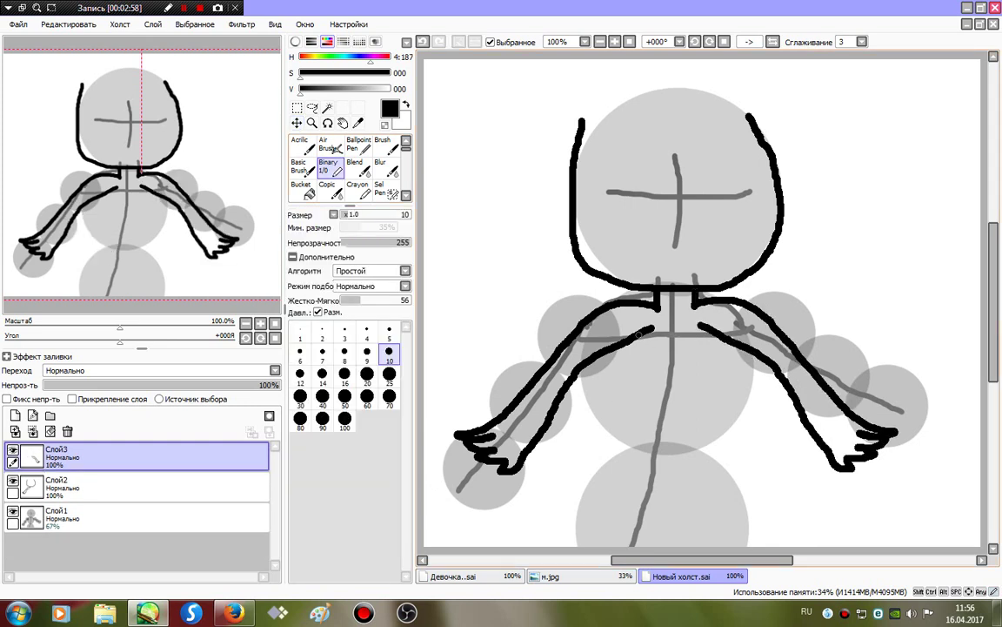
mouse_move(638, 337)
mouse_down()
mouse_move(663, 488)
mouse_move(724, 327)
mouse_up()
key(ctrl+z)
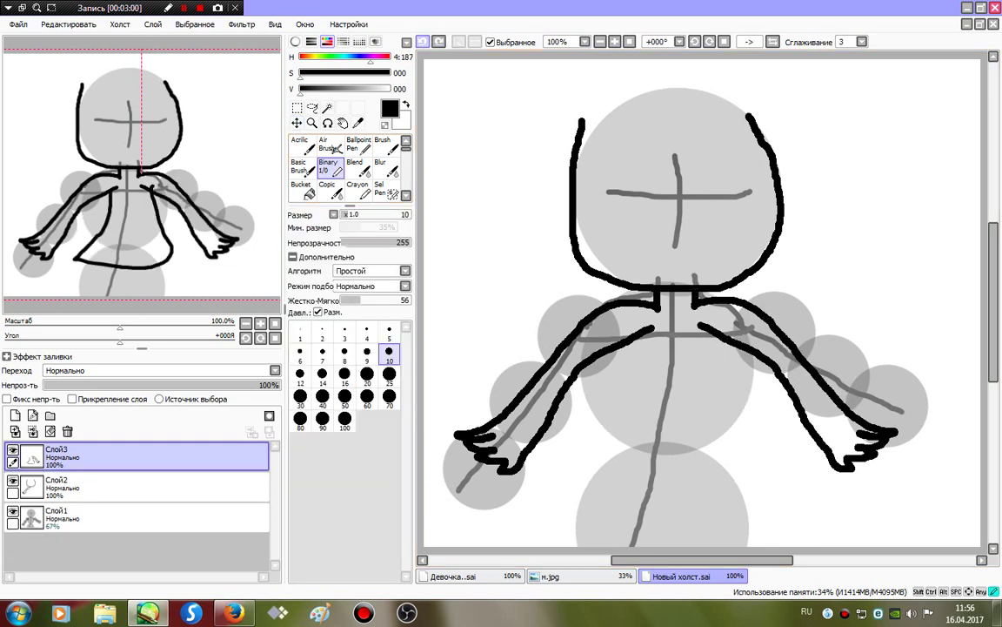
mouse_move(657, 331)
mouse_down()
mouse_move(706, 320)
mouse_move(762, 378)
mouse_move(739, 400)
mouse_move(629, 406)
mouse_up()
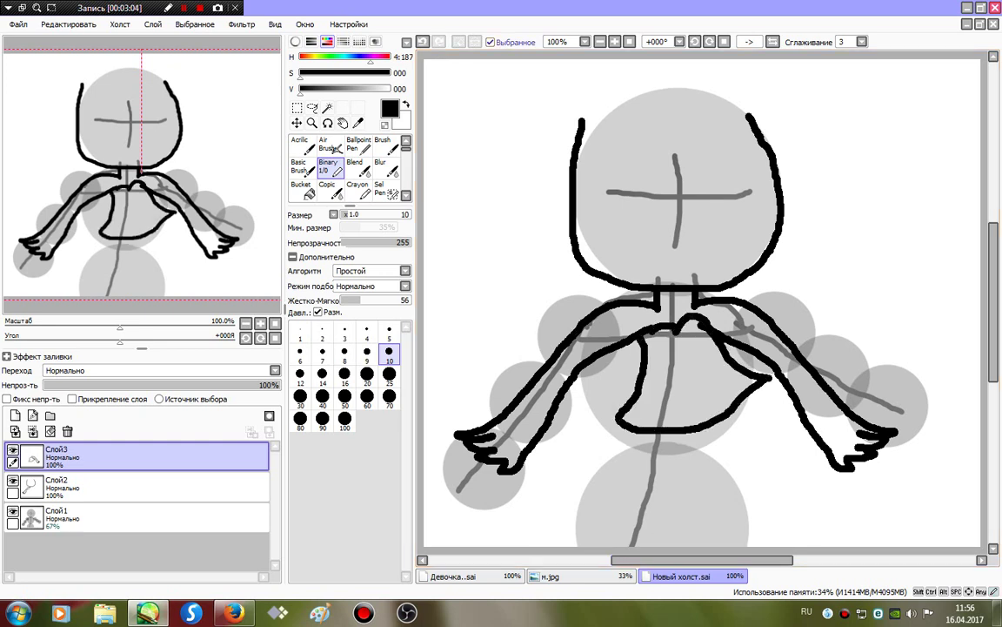
click(422, 41)
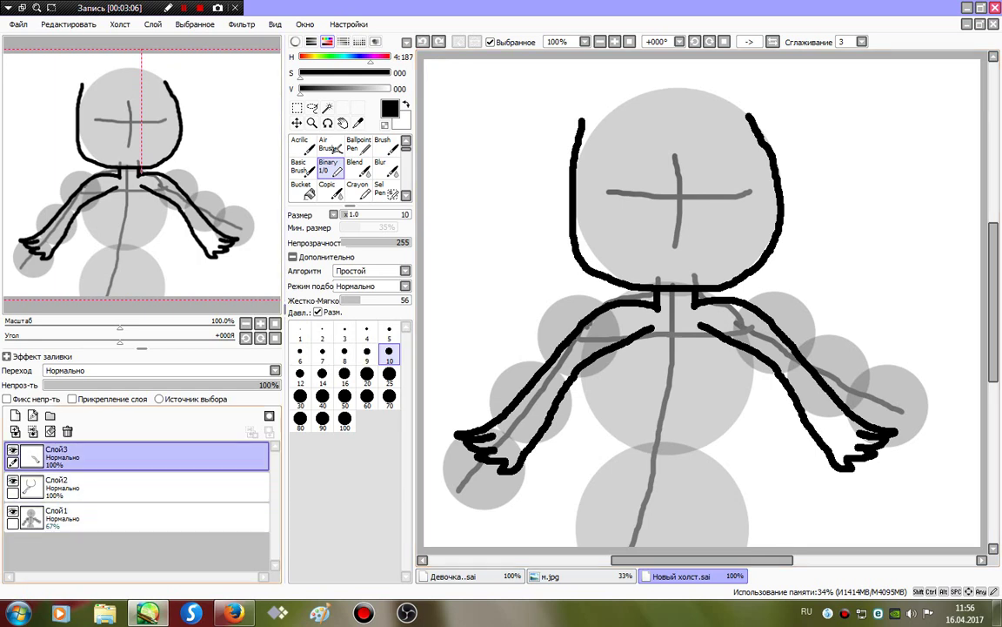
- Hide the circle sketch layer and outline the torso between the arms, with two short curved marks on the chest
click(14, 512)
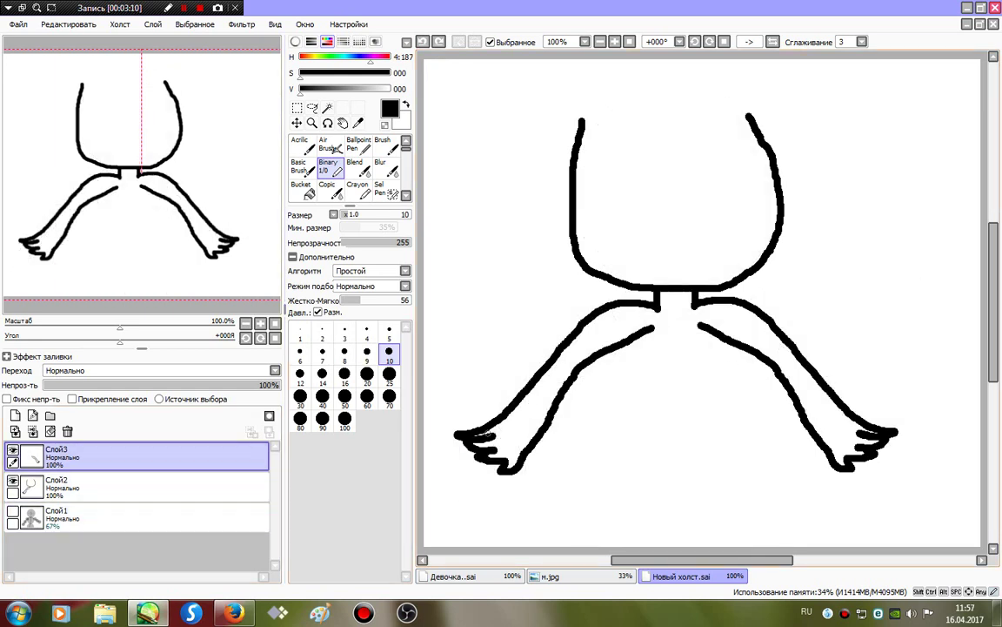
mouse_move(491, 428)
mouse_down()
mouse_move(493, 447)
mouse_move(525, 454)
mouse_up()
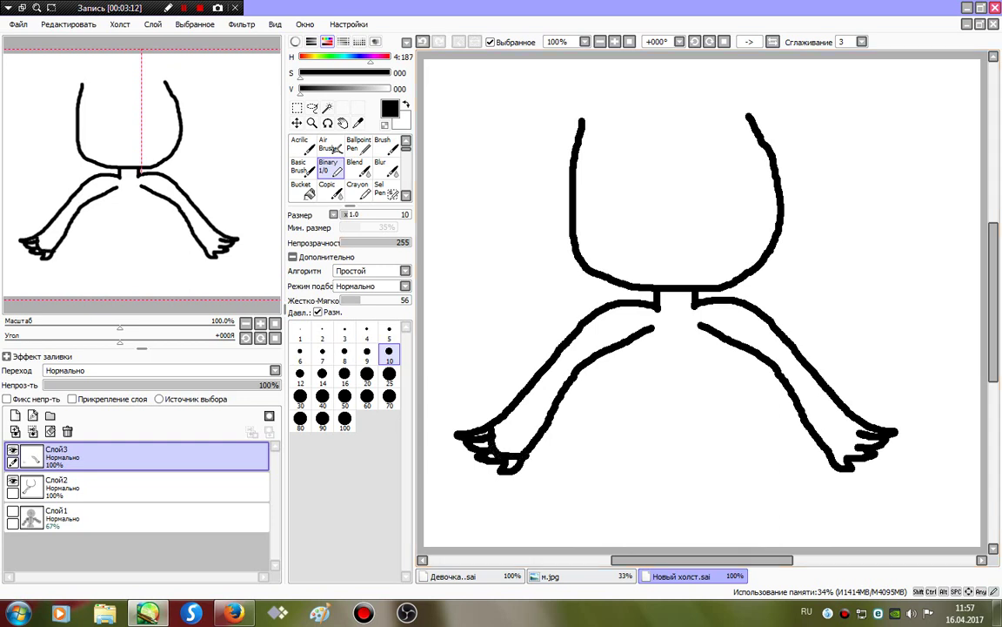
click(422, 41)
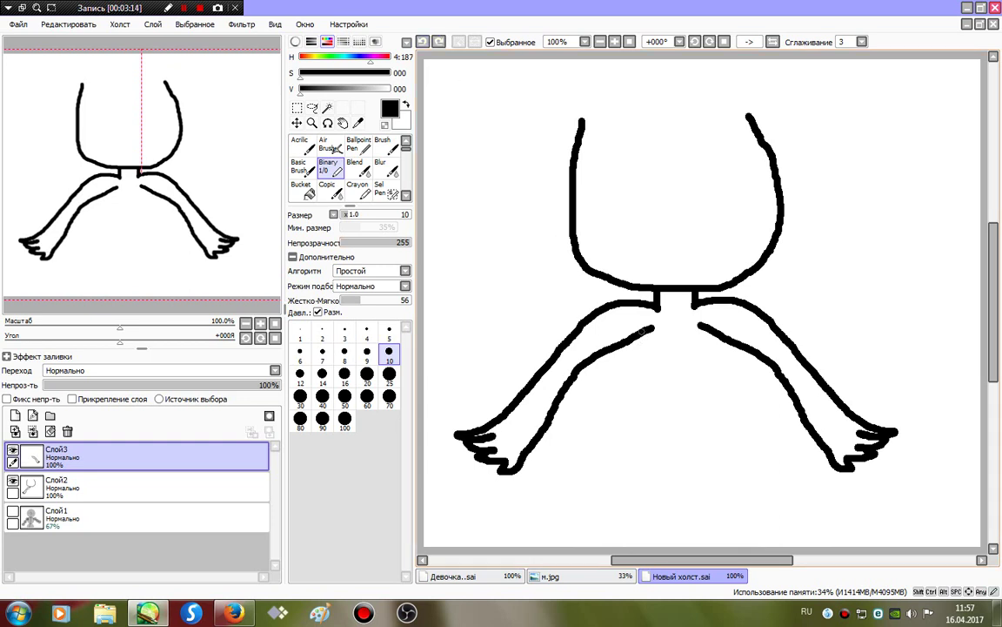
mouse_move(642, 331)
mouse_down()
mouse_move(614, 413)
mouse_move(657, 453)
mouse_move(706, 391)
mouse_move(707, 335)
mouse_up()
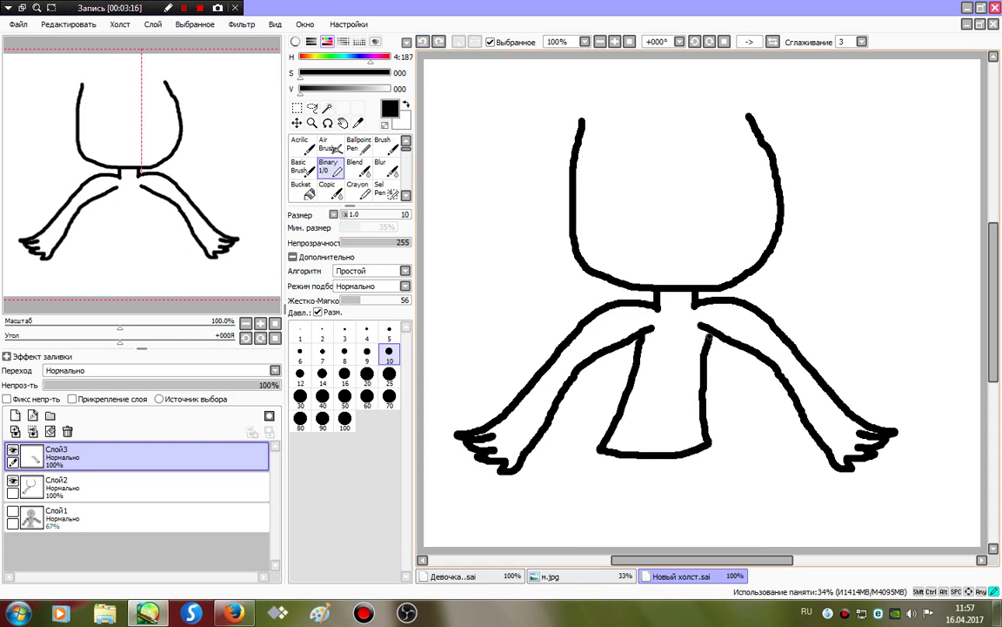
drag(645, 353, 702, 354)
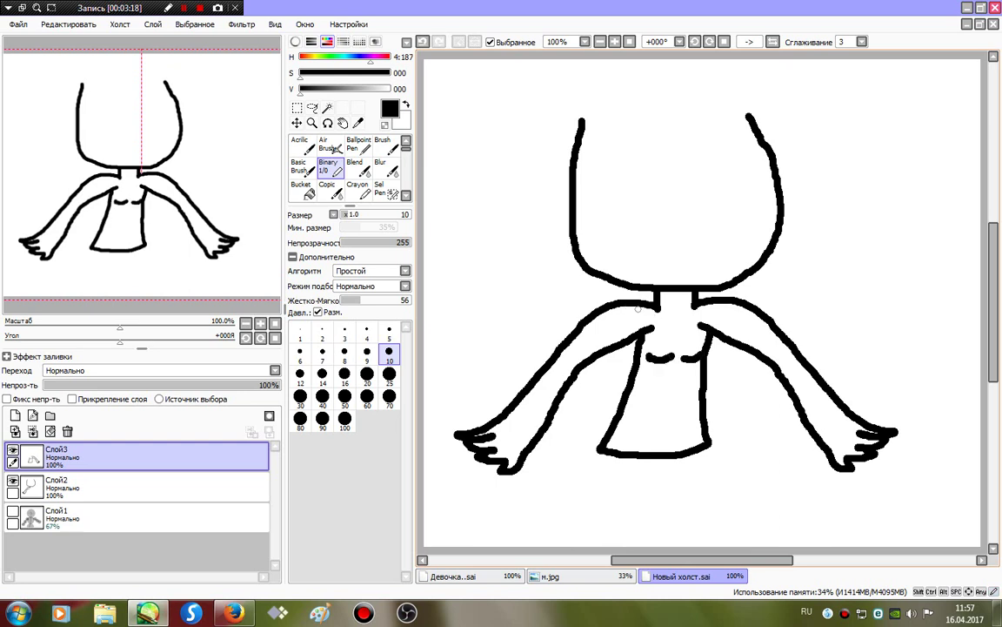
- Draw a curved neckline from shoulder to shoulder and extend both sides of the neck down to it
mouse_move(644, 306)
mouse_down()
mouse_move(643, 325)
mouse_move(709, 330)
mouse_move(750, 304)
mouse_up()
key(ctrl+z)
mouse_move(590, 321)
mouse_down()
mouse_move(682, 326)
mouse_move(738, 301)
mouse_up()
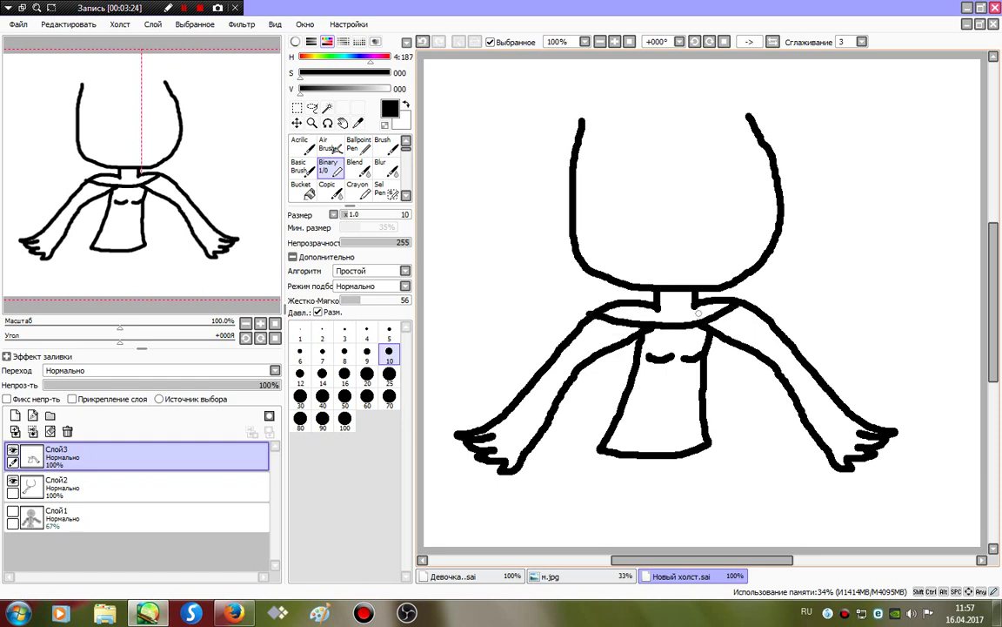
click(698, 306)
click(653, 311)
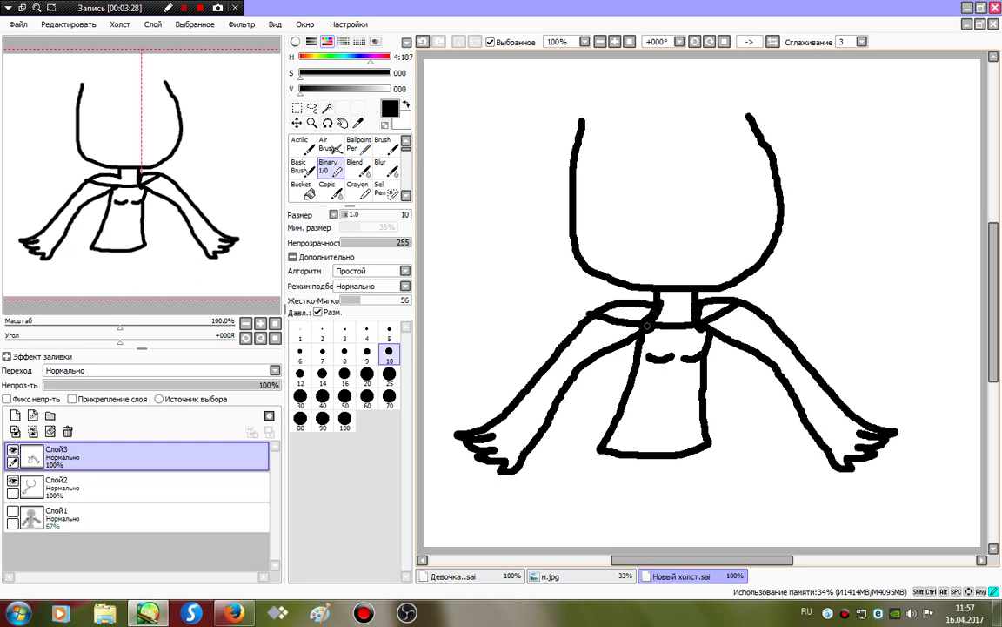
- Draw black lines across both wrists to separate the hands from the sleeves
key(x)
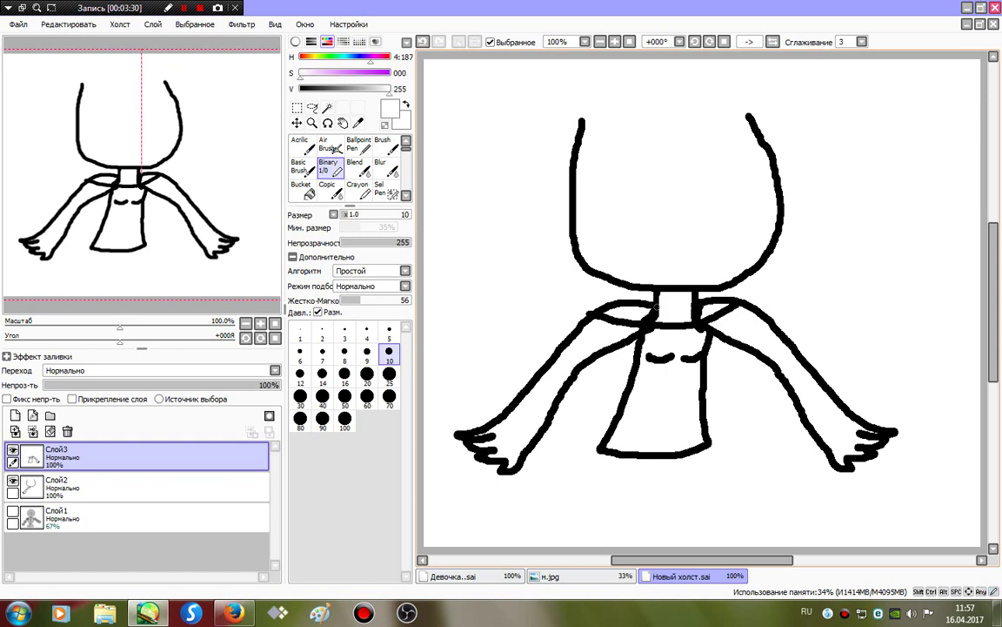
right_click(654, 306)
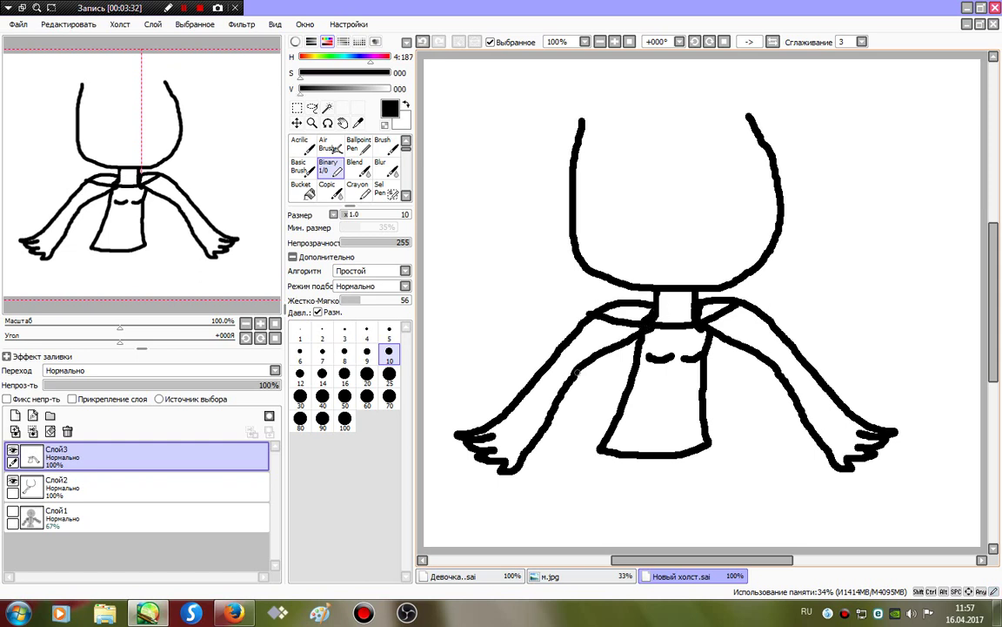
mouse_move(489, 426)
mouse_down()
mouse_move(499, 453)
mouse_move(524, 456)
mouse_up()
mouse_move(833, 461)
mouse_down()
mouse_move(850, 453)
mouse_move(858, 424)
mouse_up()
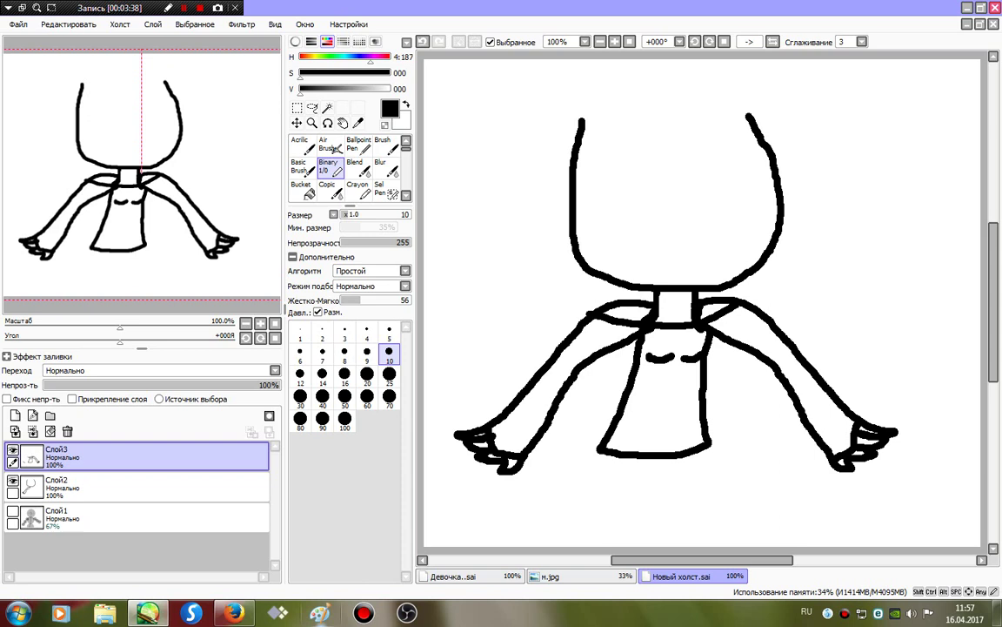
click(320, 612)
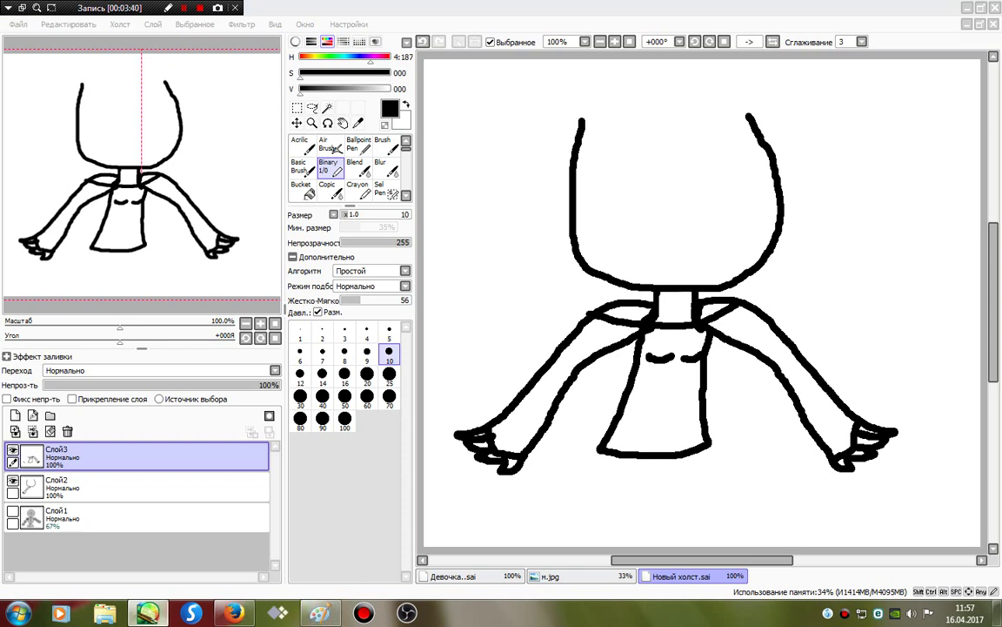
click(148, 612)
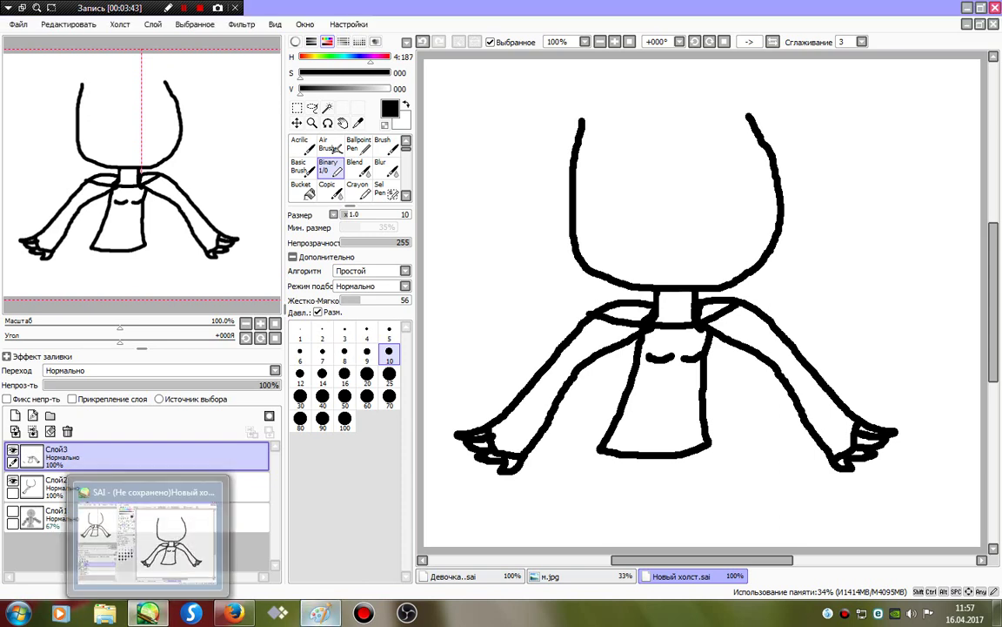
right_click(320, 613)
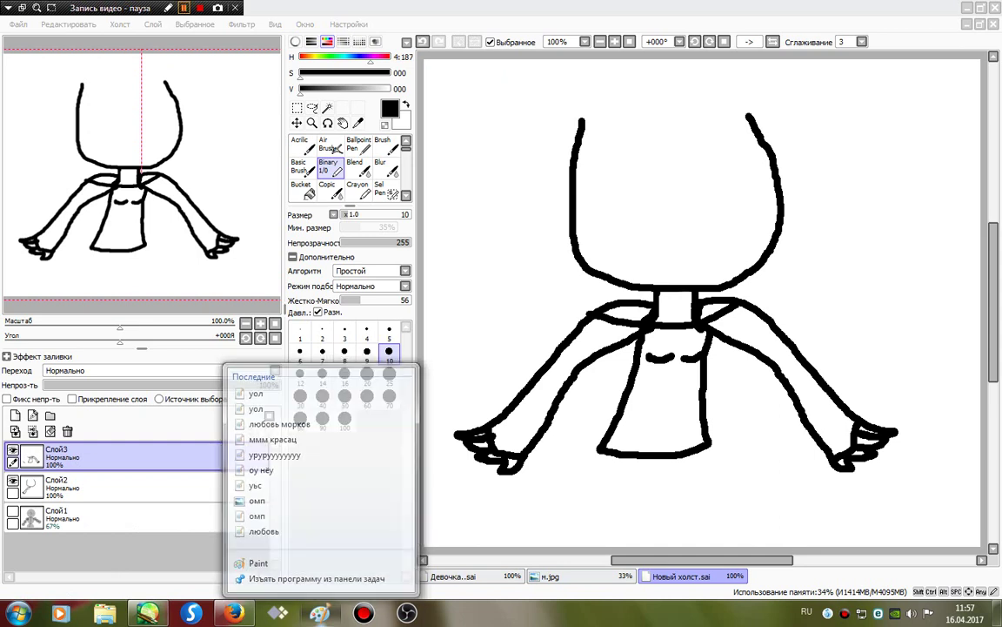
click(184, 8)
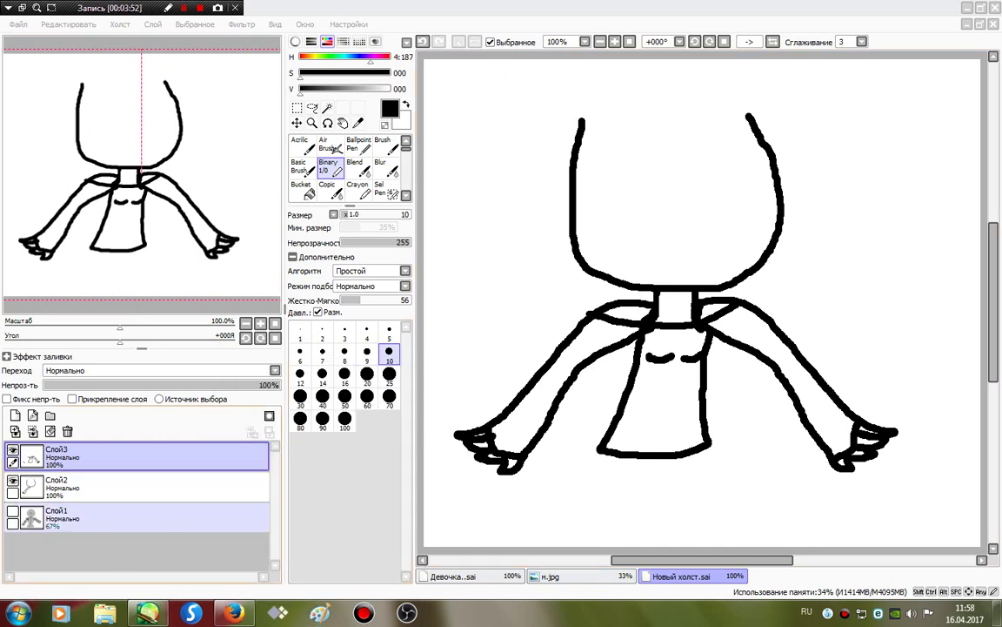
- Compare the outlines with the circle sketch, hide the sketch again and draw a curved line from the upper head past the lower left jaw
click(13, 511)
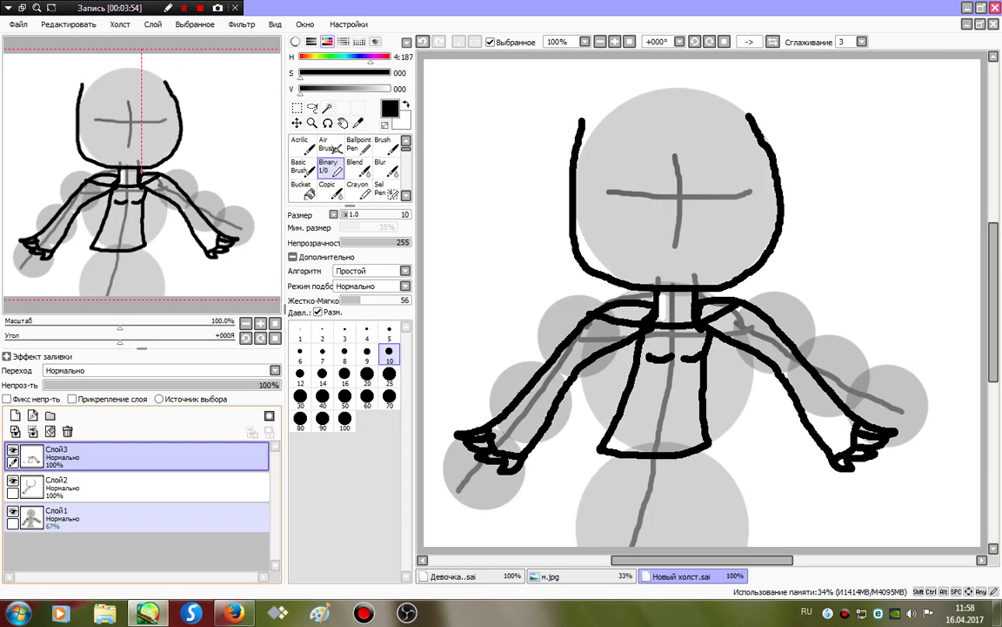
click(13, 512)
drag(644, 128, 556, 293)
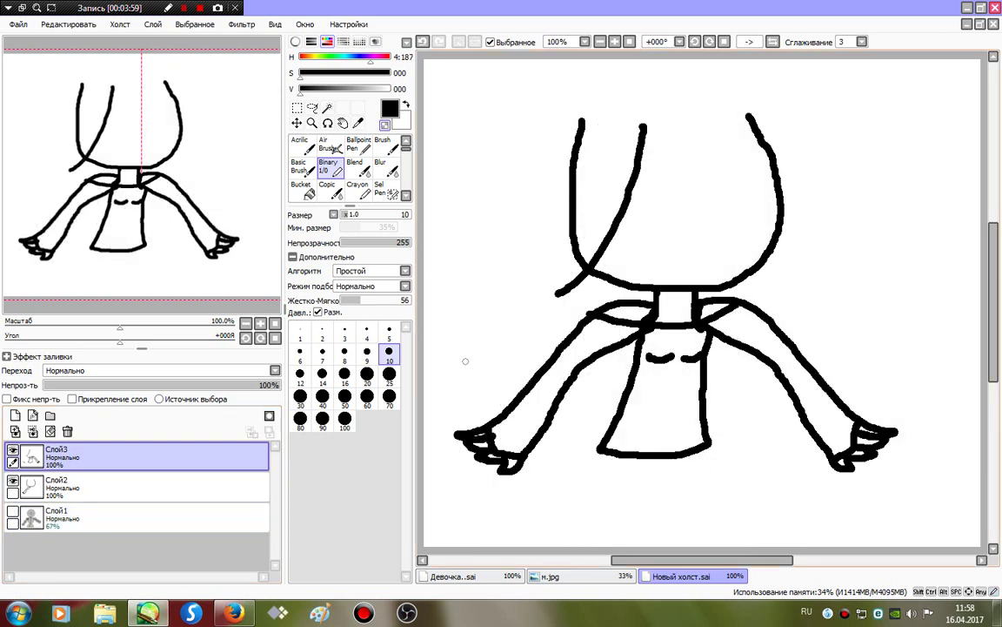
- Merge the top layer into the one below and erase the left head outline and upper right head outline with a size 25 brush
click(389, 374)
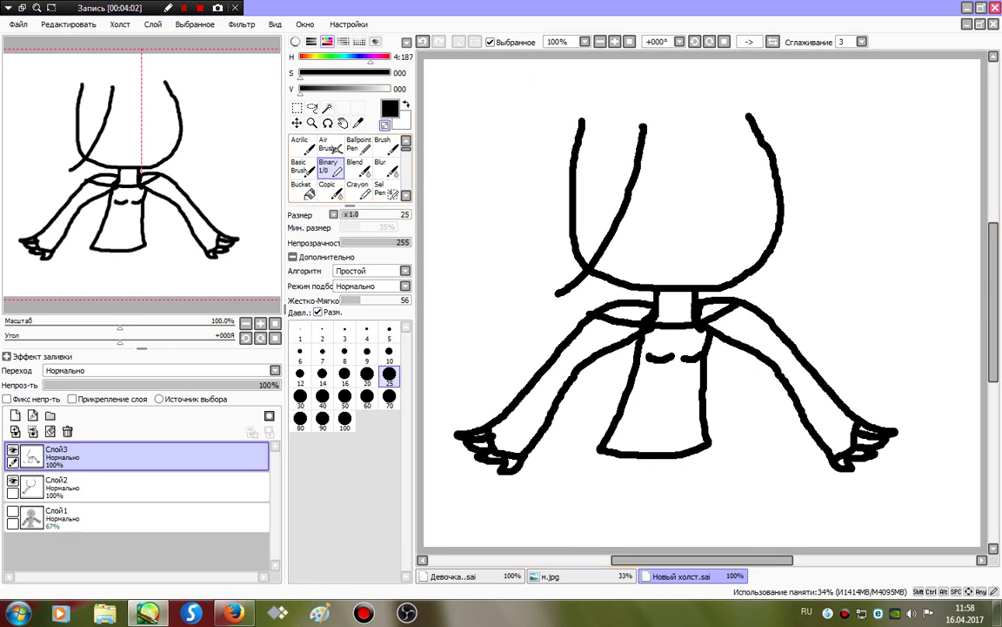
scroll(333, 150, down, 2)
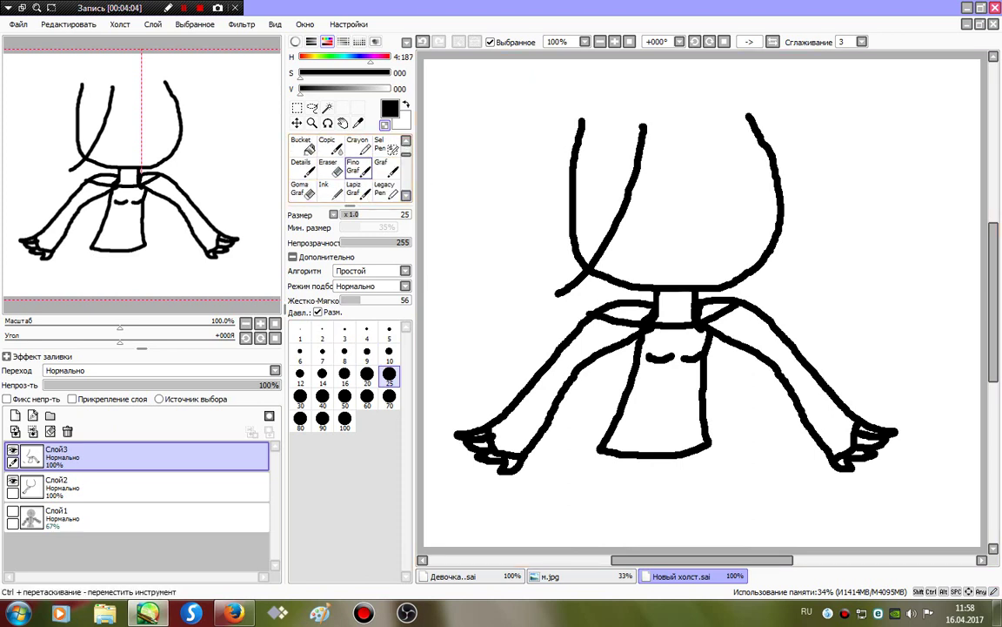
scroll(333, 161, up, 2)
click(329, 167)
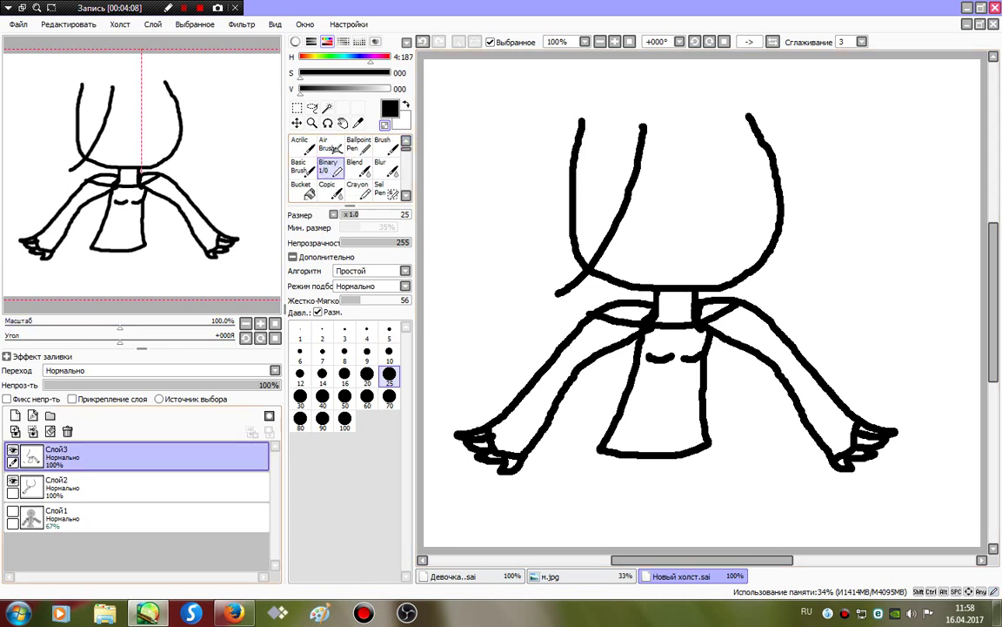
click(32, 431)
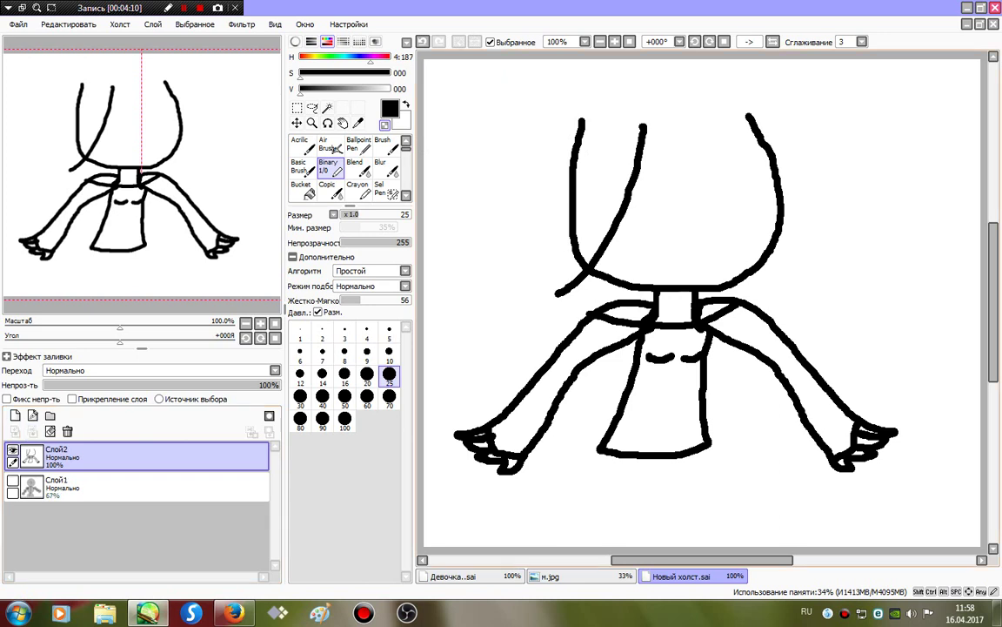
drag(581, 121, 578, 259)
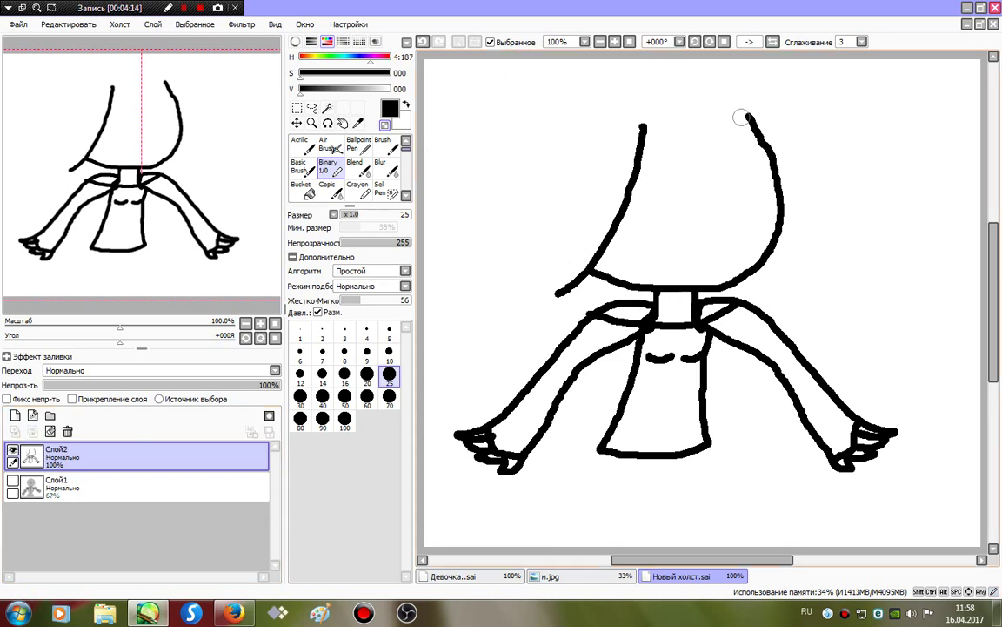
drag(746, 114, 788, 226)
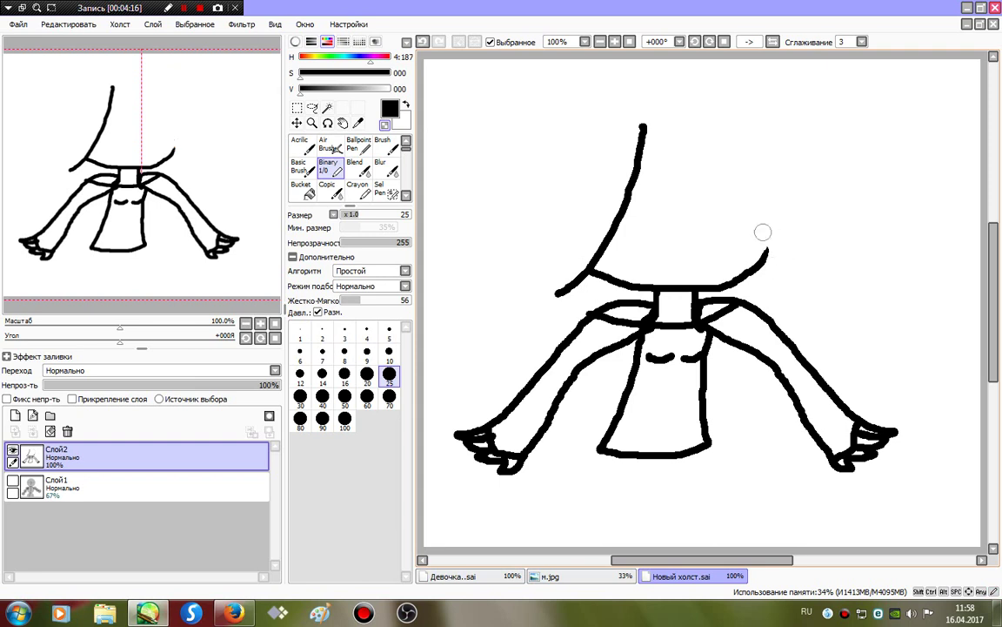
- Draw the hair in black with the size 10 Binary brush: pointed locks on the left side, the crown and a swept fringe
click(313, 107)
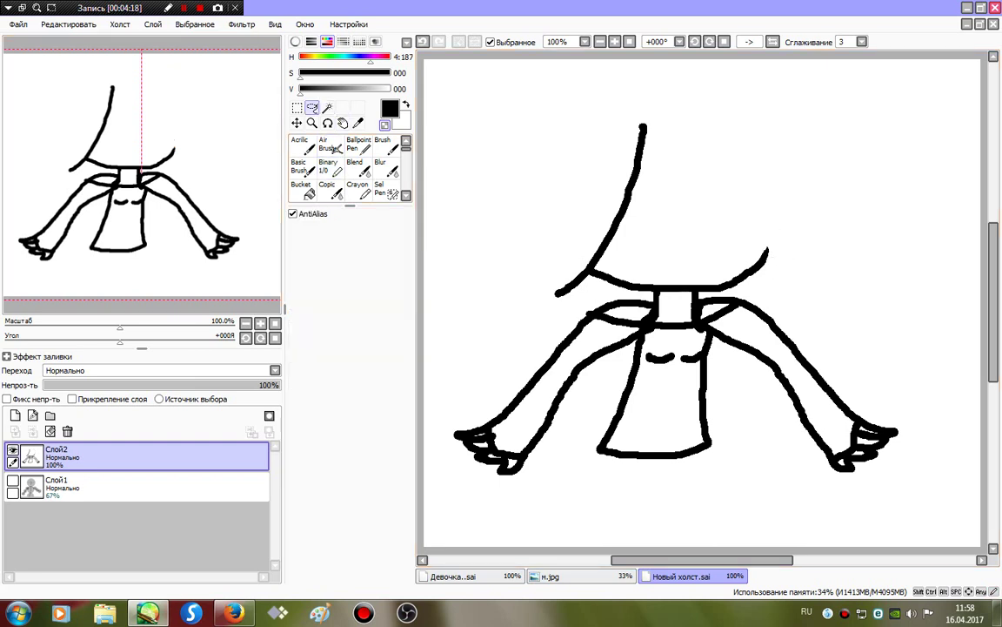
click(385, 124)
click(331, 168)
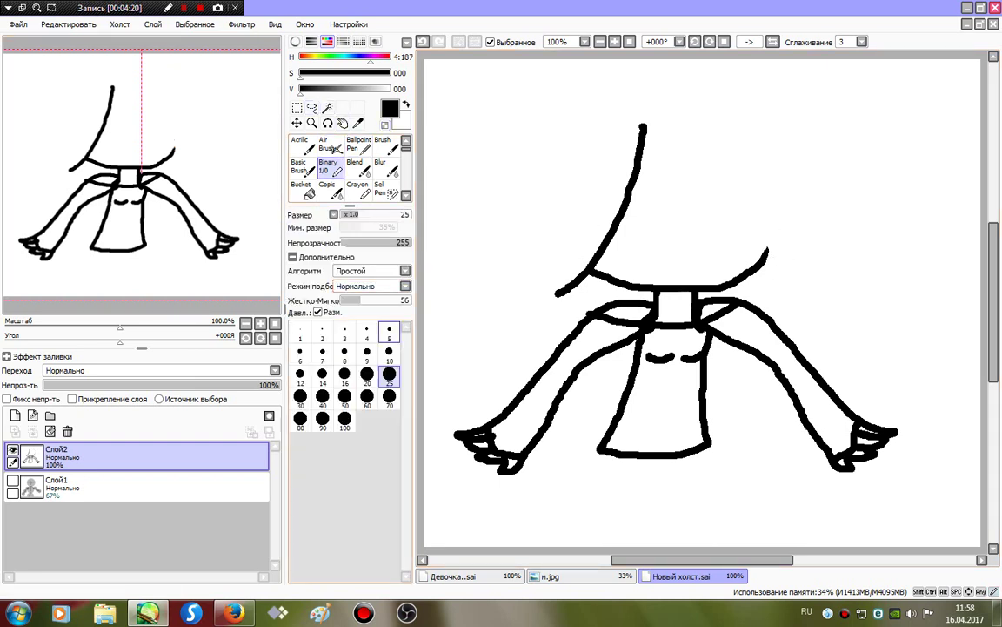
click(389, 331)
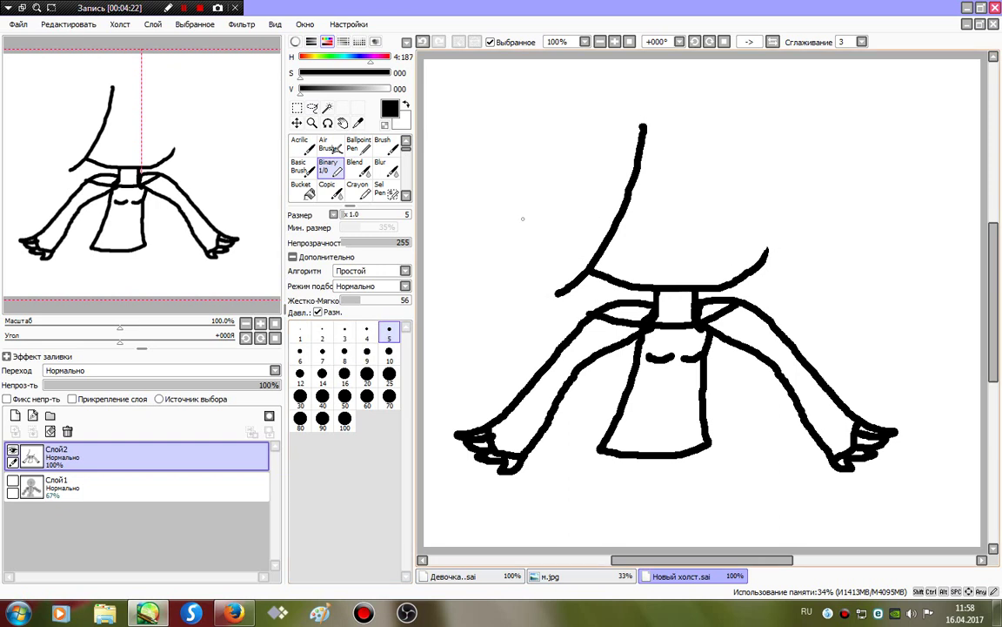
click(389, 352)
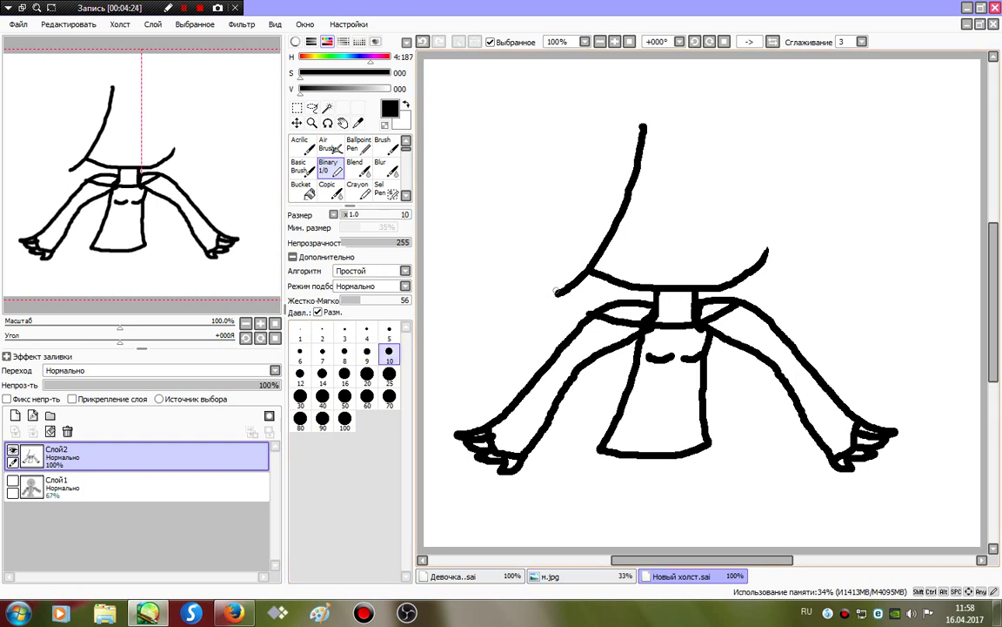
mouse_move(557, 292)
mouse_down()
mouse_move(516, 292)
mouse_move(561, 253)
mouse_move(567, 224)
mouse_move(538, 206)
mouse_move(493, 276)
mouse_move(477, 282)
mouse_move(570, 107)
mouse_move(509, 159)
mouse_move(541, 107)
mouse_move(602, 79)
mouse_move(794, 78)
mouse_move(798, 89)
mouse_move(769, 117)
mouse_move(806, 192)
mouse_move(678, 174)
mouse_move(640, 129)
mouse_up()
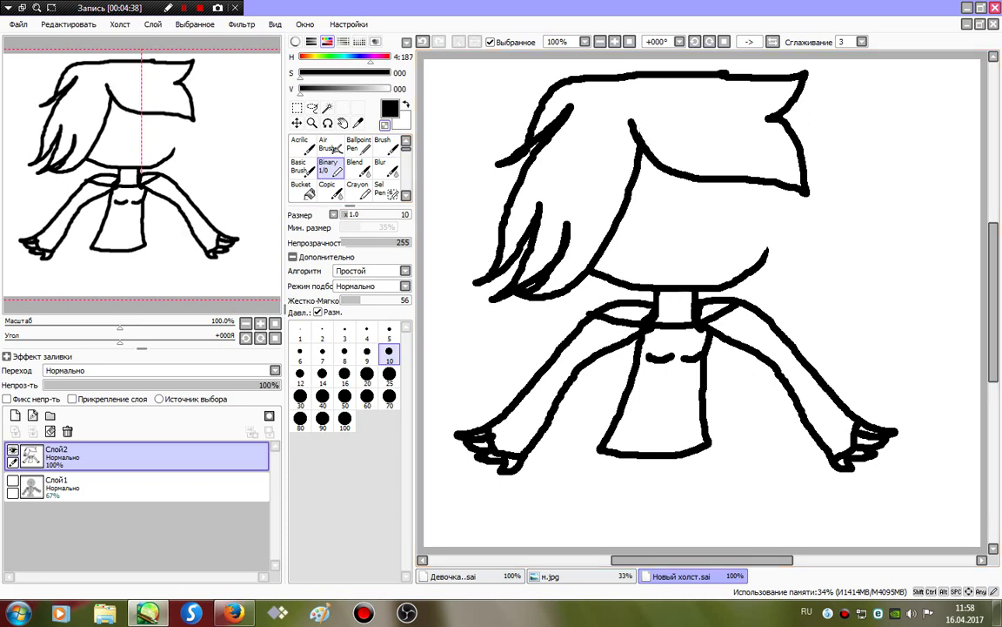
- Lasso the left hair lock beside the face and paste a copy of it onto a new layer
click(312, 107)
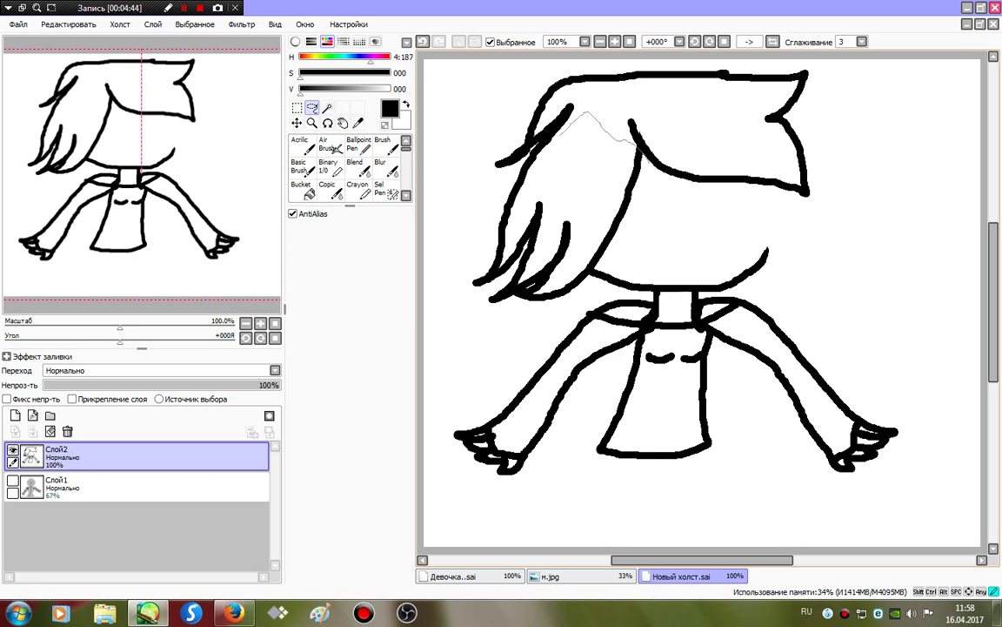
mouse_move(562, 126)
mouse_down()
mouse_move(485, 214)
mouse_move(429, 309)
mouse_move(529, 336)
mouse_up()
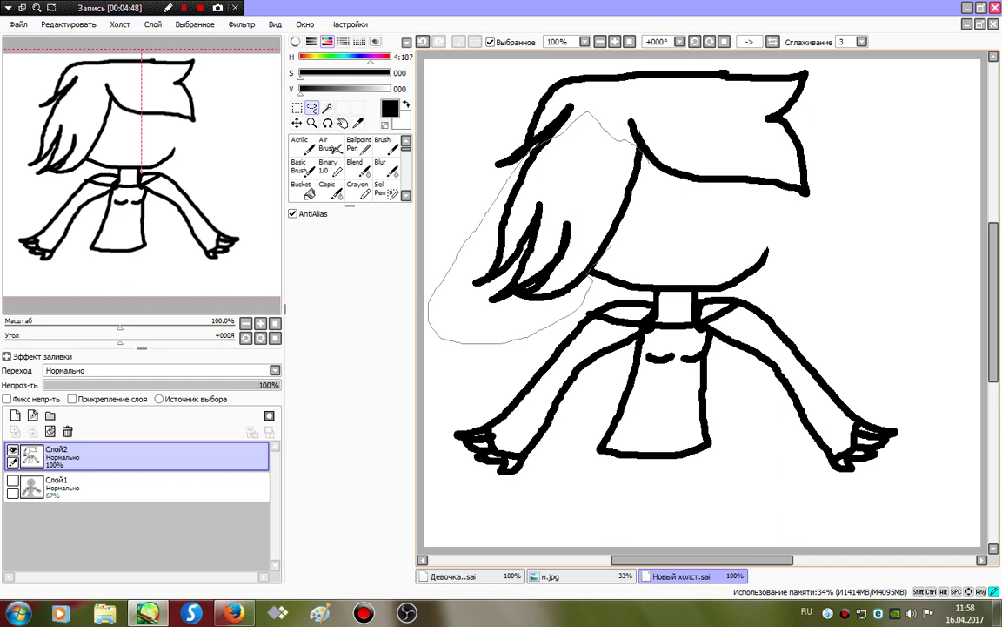
drag(591, 116, 586, 112)
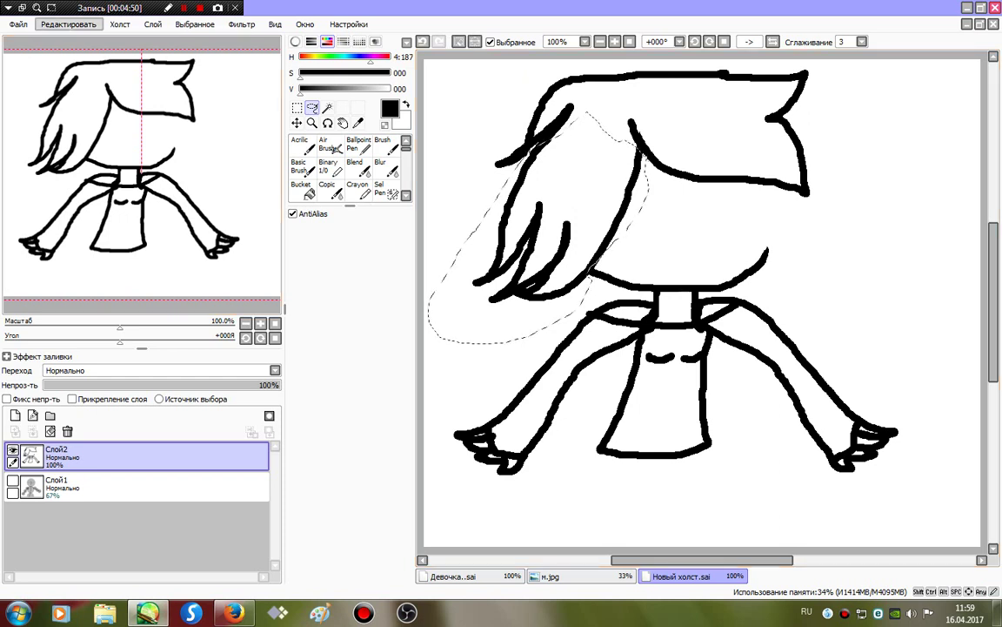
click(68, 24)
click(77, 91)
click(69, 24)
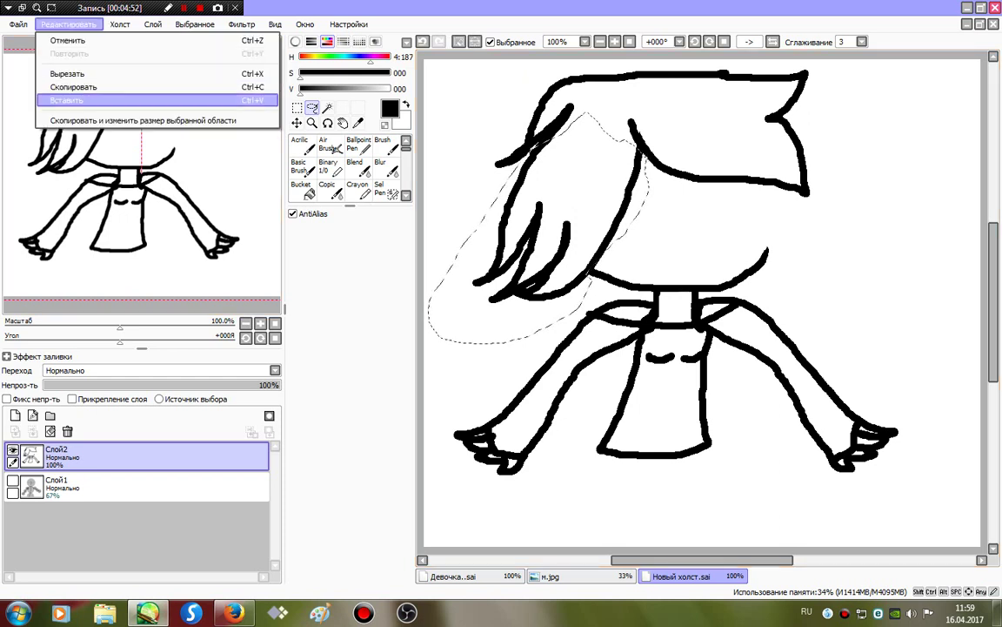
click(61, 99)
- Flip the copied hair lock horizontally, move it to the right side of the face and clear the selection
click(297, 108)
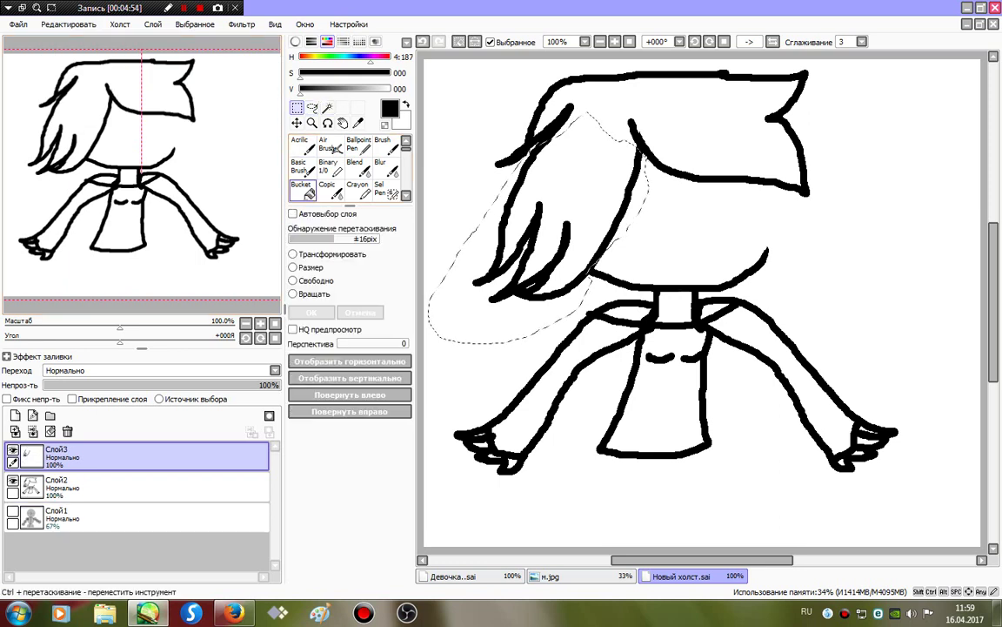
click(350, 361)
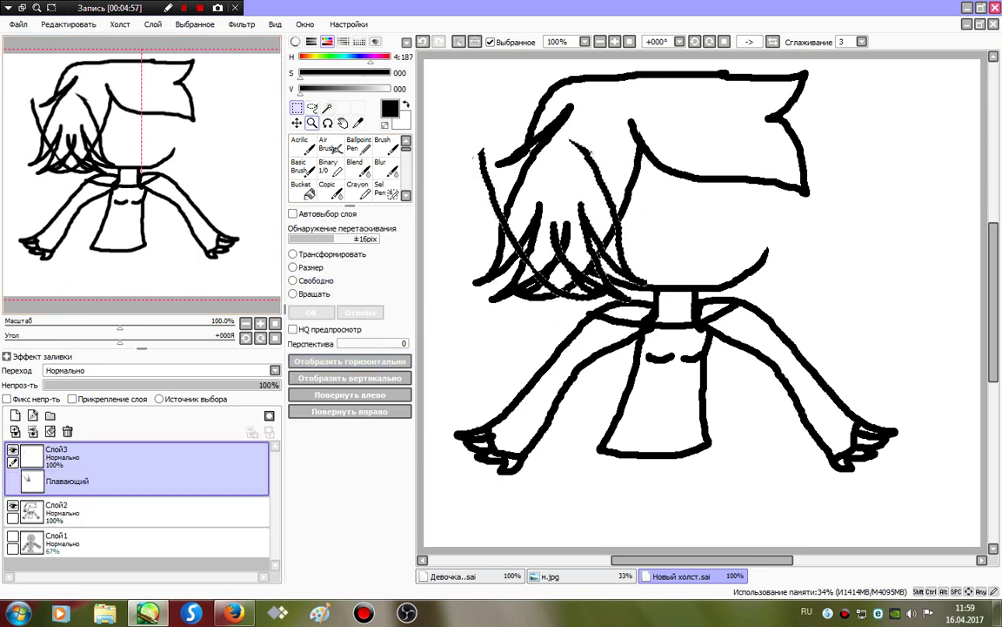
click(297, 123)
drag(523, 226, 764, 265)
drag(687, 270, 763, 264)
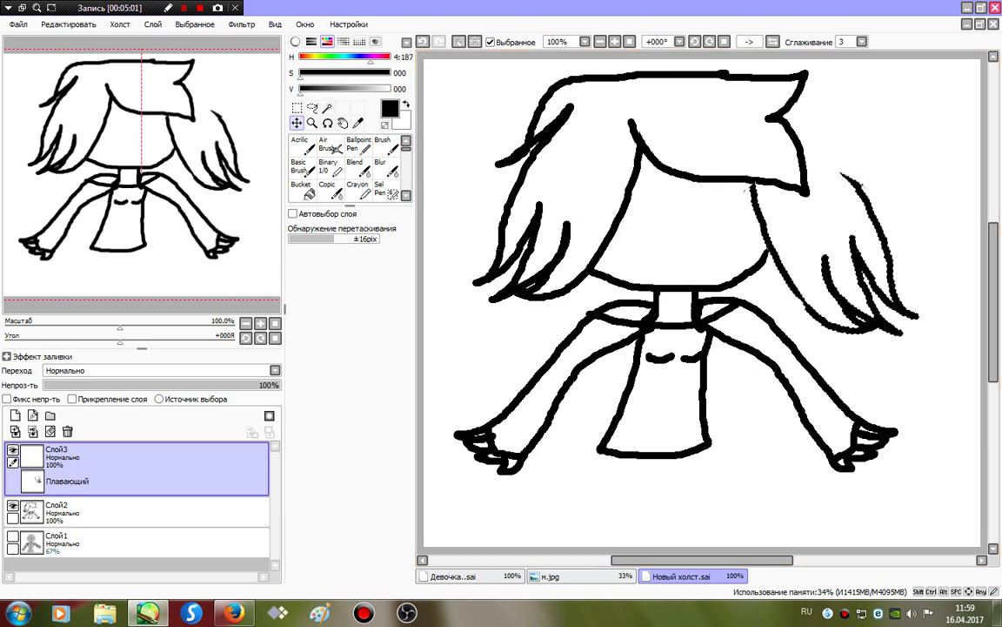
click(459, 42)
- Lasso the outer strands of the mirrored lock and freely distort them so their upper end meets the fringe's right corner
click(328, 167)
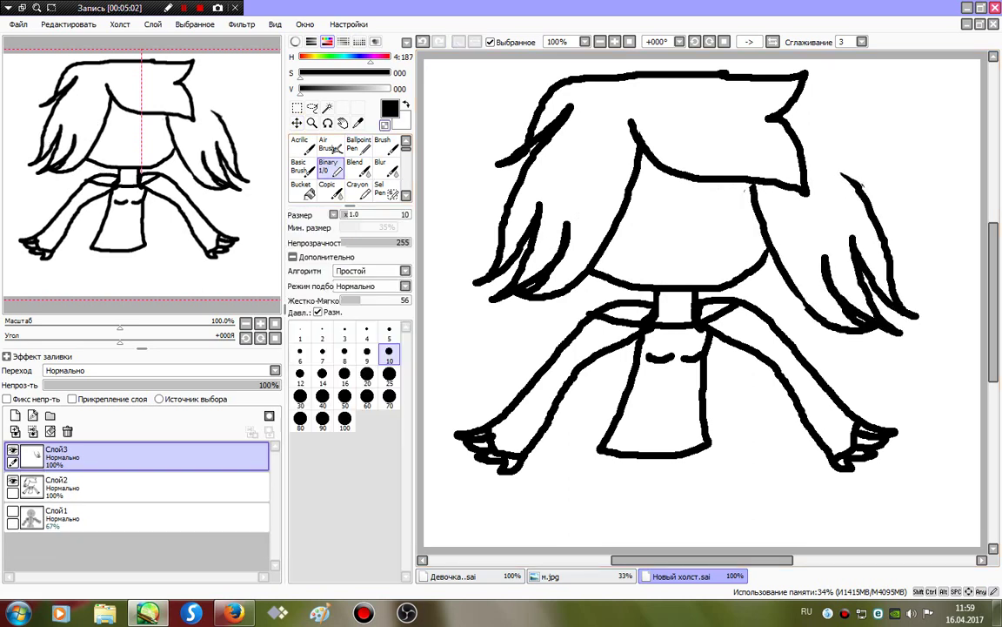
click(312, 108)
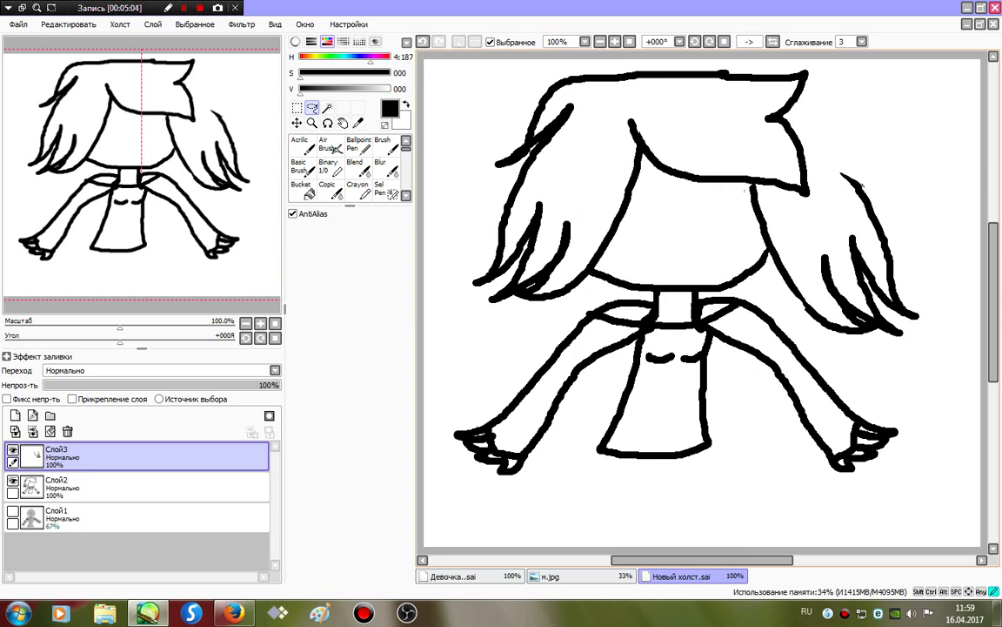
mouse_move(843, 225)
mouse_down()
mouse_move(872, 298)
mouse_move(956, 337)
mouse_move(861, 168)
mouse_move(847, 237)
mouse_up()
click(68, 25)
click(79, 87)
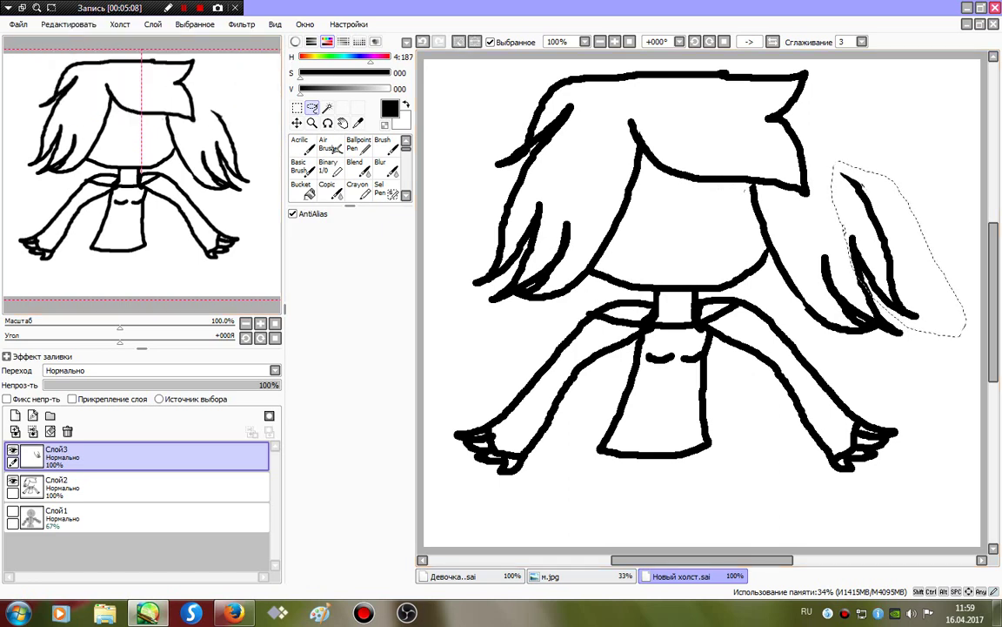
click(68, 25)
click(68, 24)
key(ctrl+t)
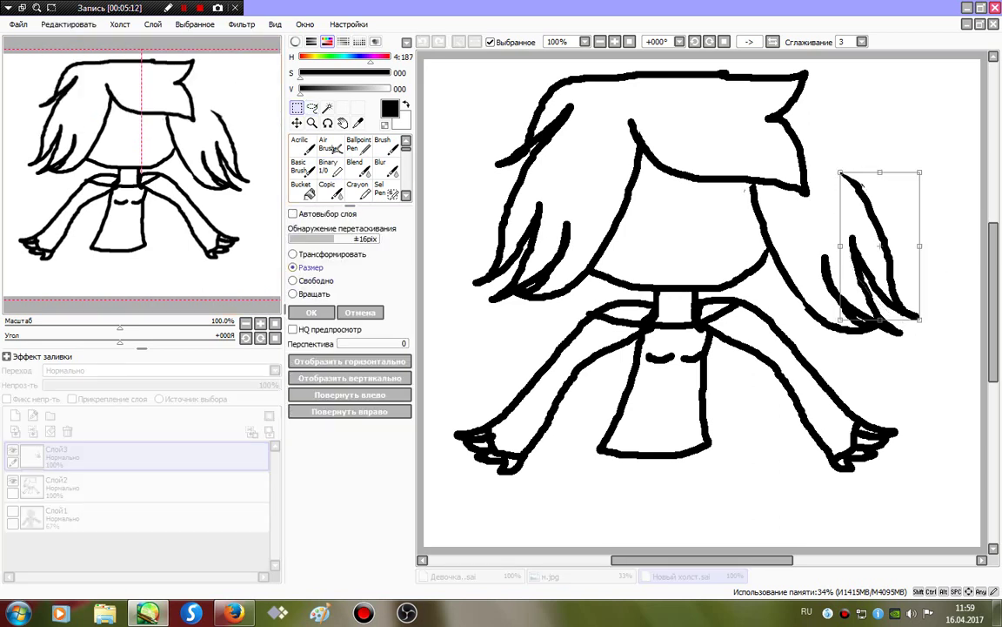
click(293, 280)
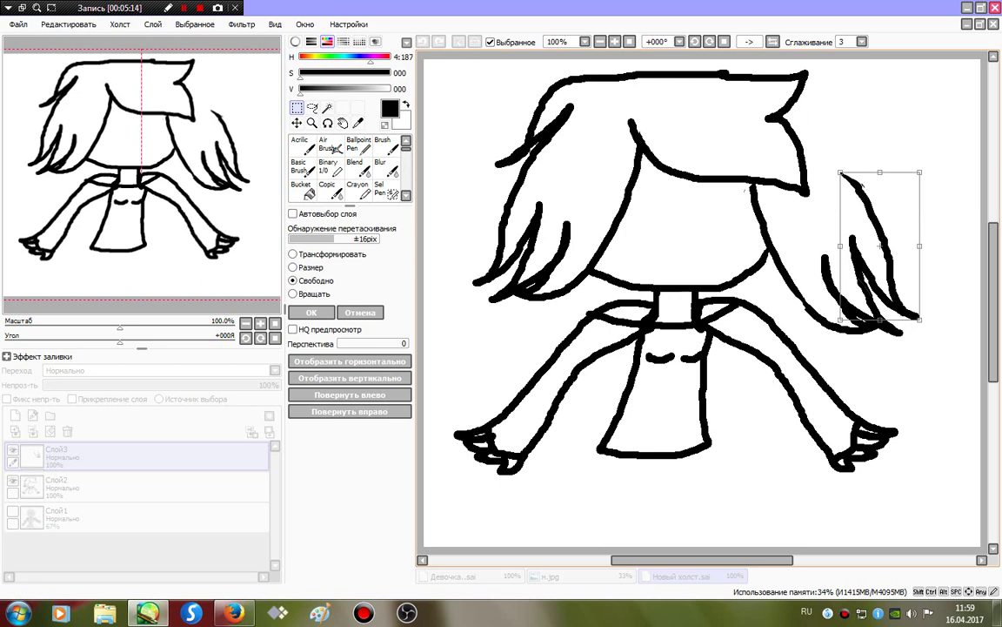
drag(841, 247, 833, 246)
drag(876, 173, 841, 183)
drag(832, 320, 854, 318)
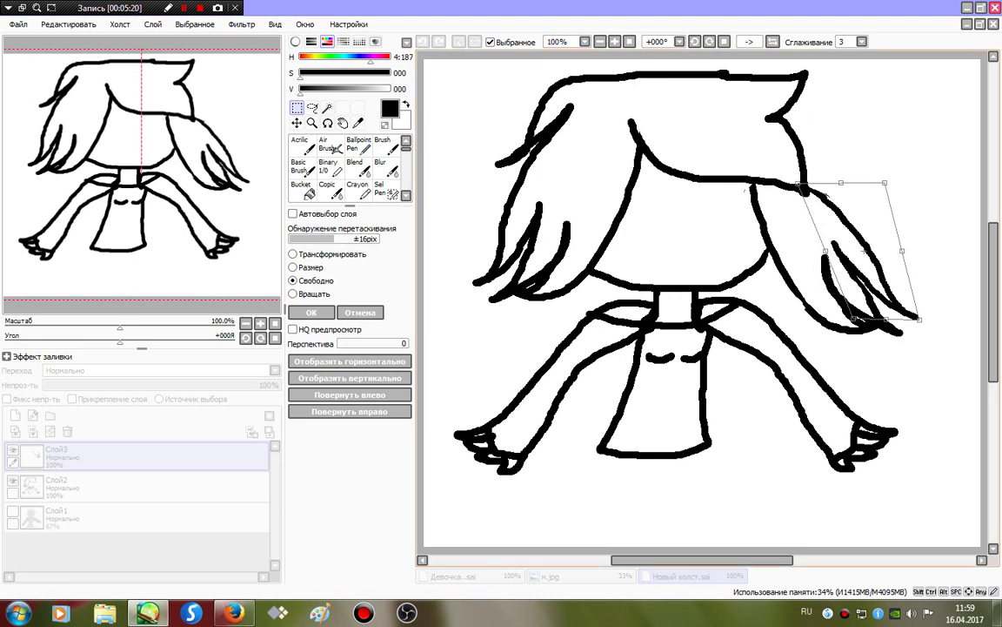
click(311, 312)
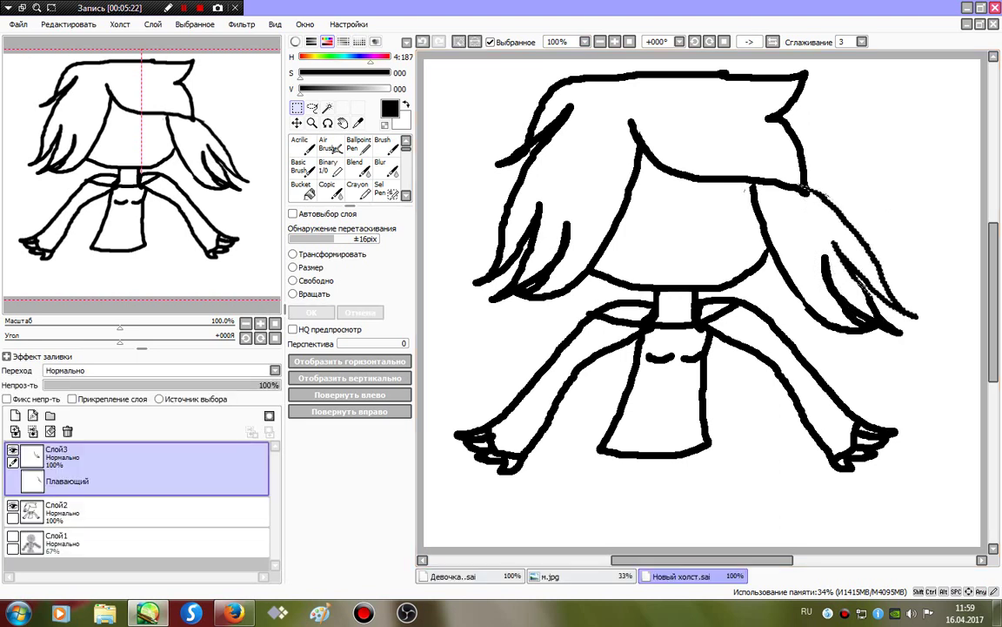
- Reinforce the join between the fringe and the right lock with black strokes and merge the lock's layer into the layer below
click(329, 168)
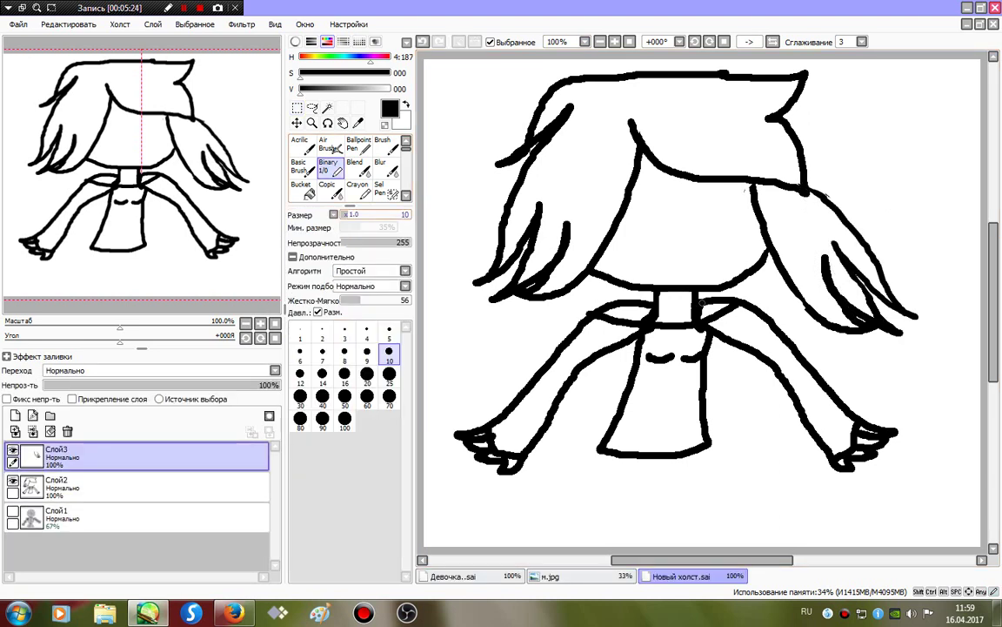
mouse_move(810, 177)
mouse_down()
mouse_move(822, 202)
mouse_move(849, 215)
mouse_move(806, 185)
mouse_move(805, 164)
mouse_move(862, 230)
mouse_up()
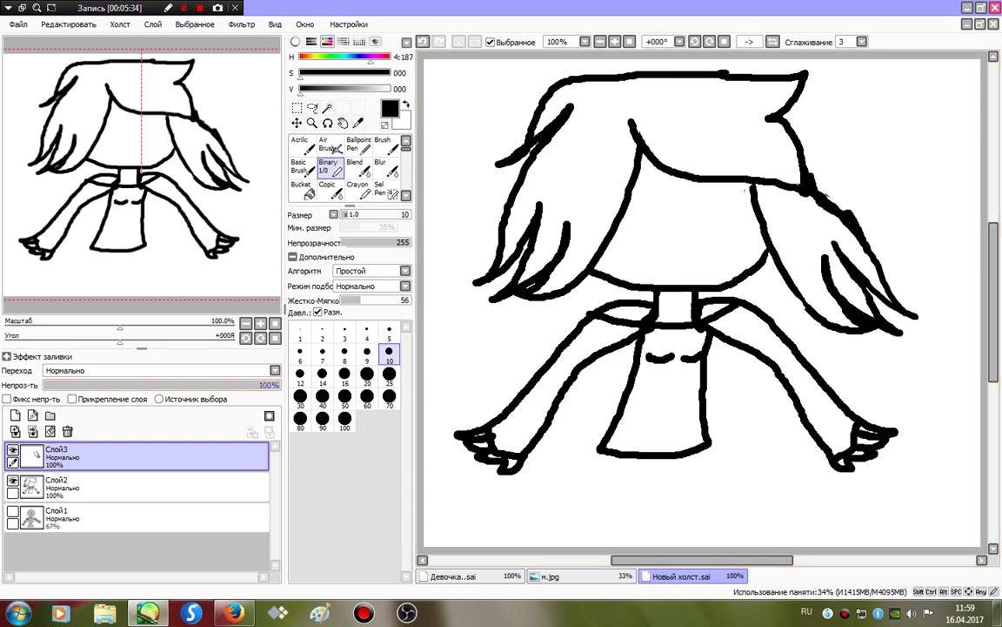
click(67, 431)
click(19, 24)
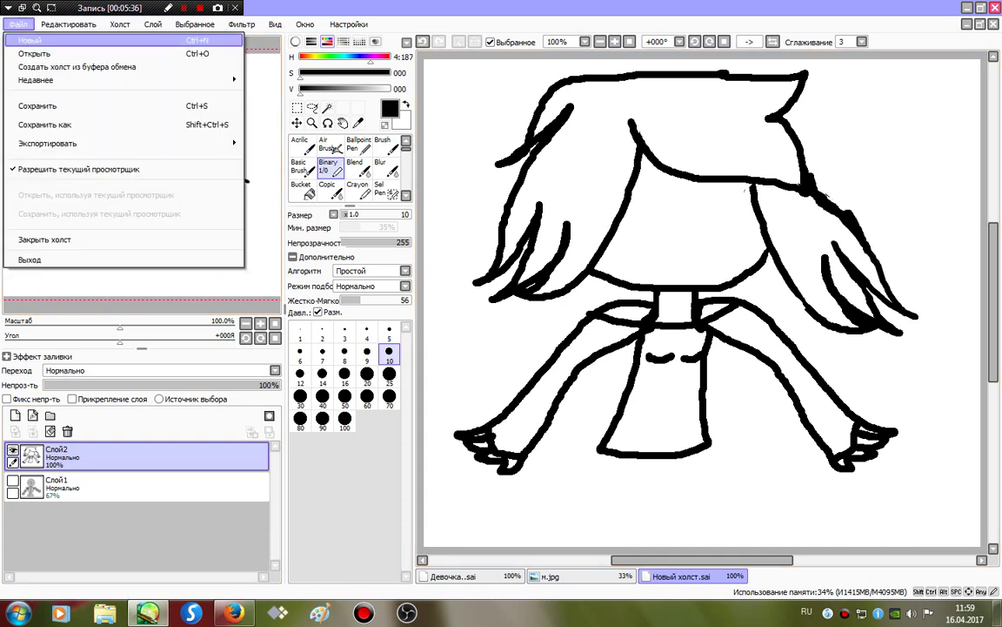
click(34, 49)
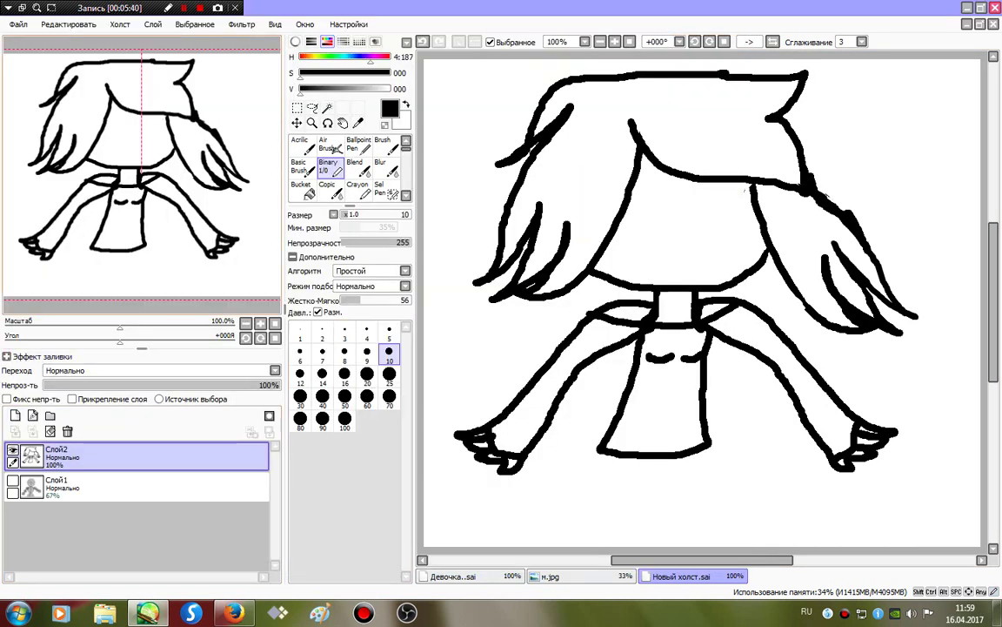
click(33, 416)
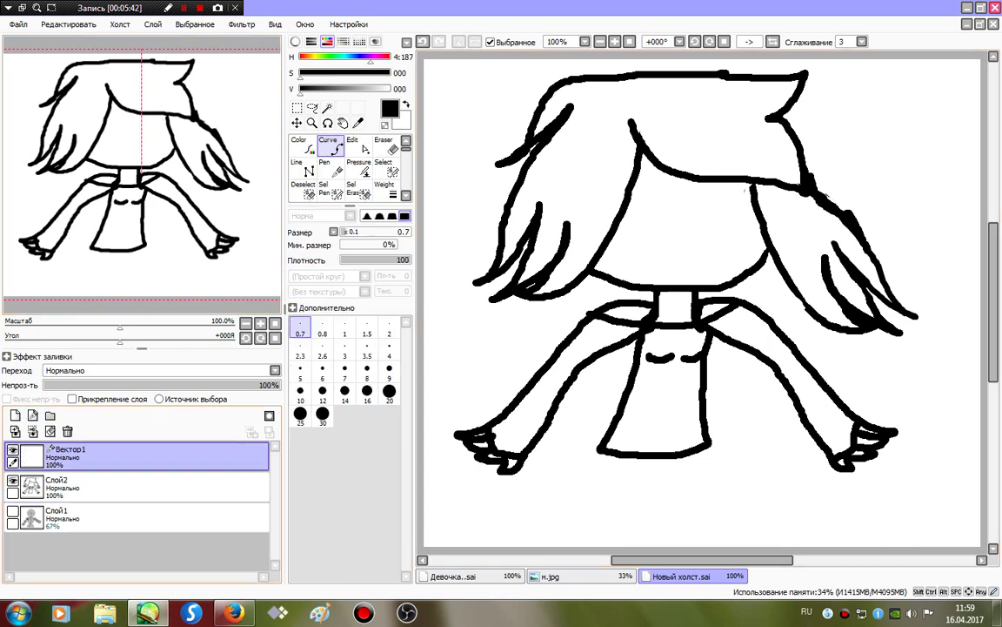
click(67, 432)
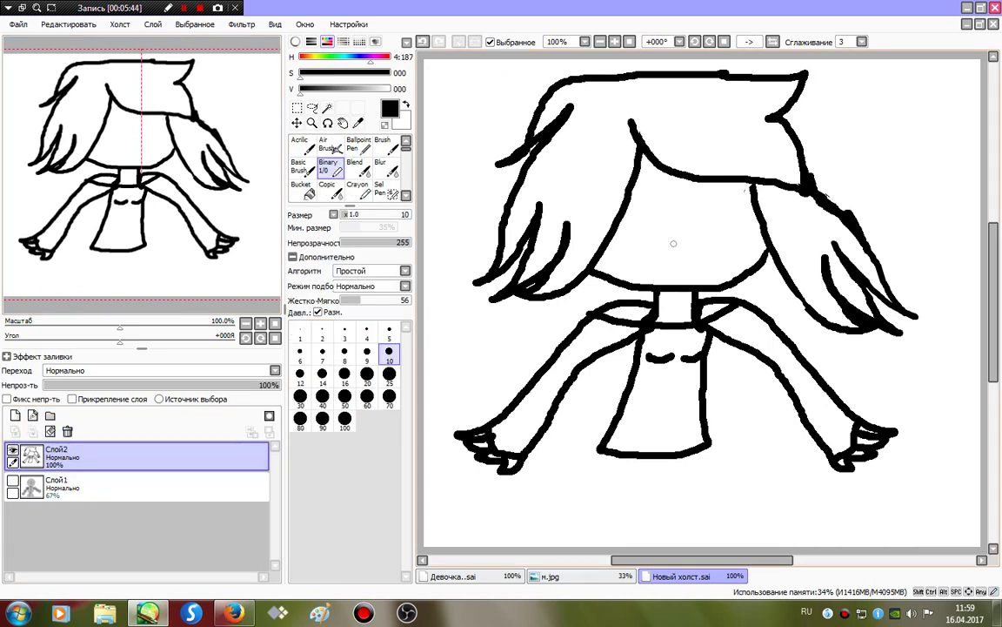
- Draw a long flowing strand behind the left arm and outline a short skirt with two legs beneath the torso
mouse_move(579, 282)
mouse_down()
mouse_move(545, 351)
mouse_move(477, 377)
mouse_move(494, 417)
mouse_up()
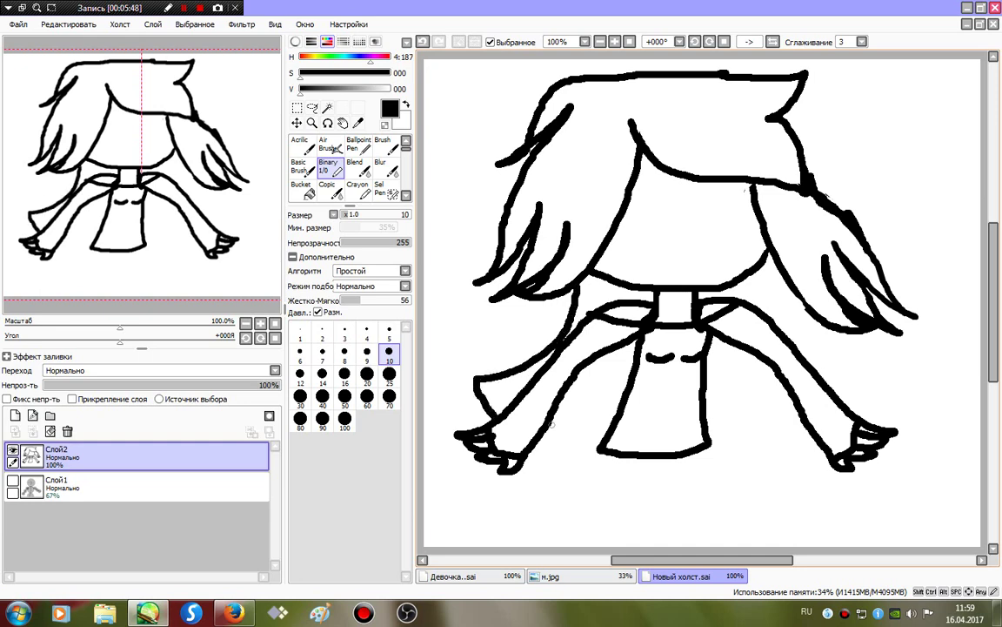
mouse_move(573, 440)
mouse_down()
mouse_move(569, 475)
mouse_move(479, 503)
mouse_move(491, 513)
mouse_move(569, 505)
mouse_move(591, 486)
mouse_move(601, 449)
mouse_move(611, 497)
mouse_move(727, 486)
mouse_move(711, 447)
mouse_move(664, 463)
mouse_move(670, 547)
mouse_up()
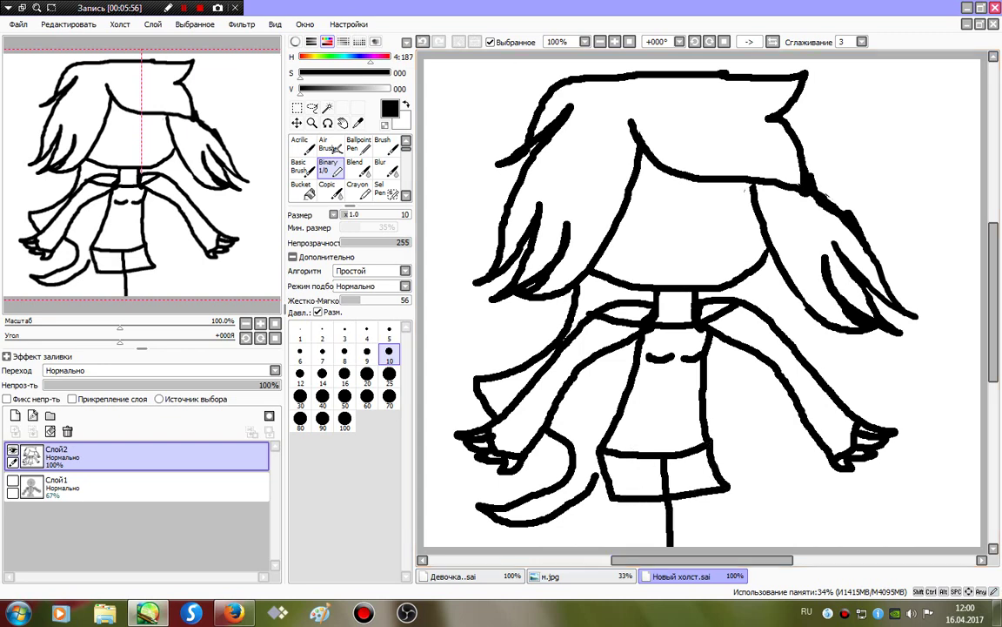
drag(621, 499, 620, 546)
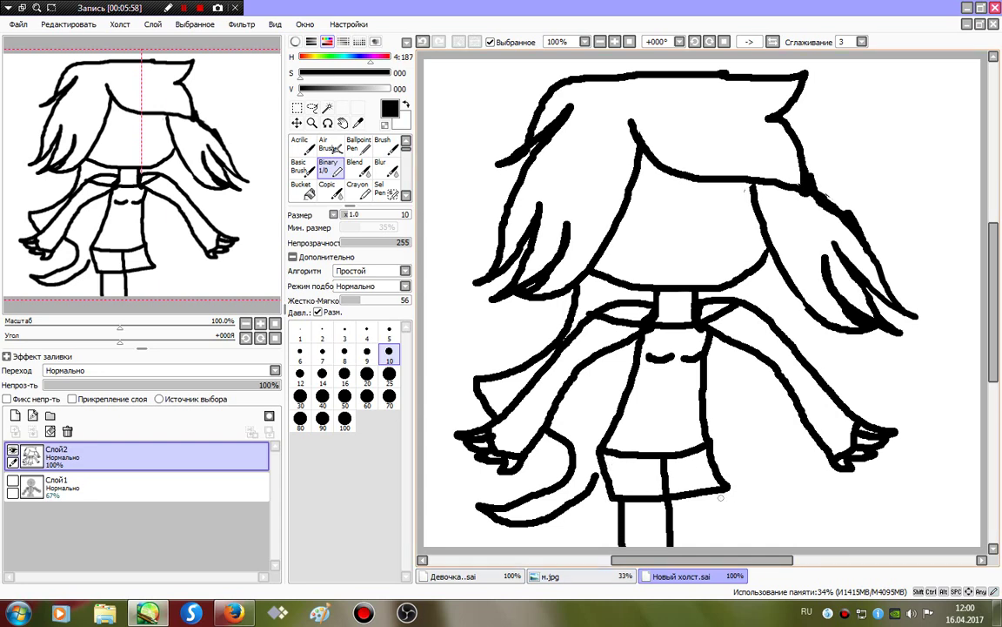
drag(722, 487, 721, 546)
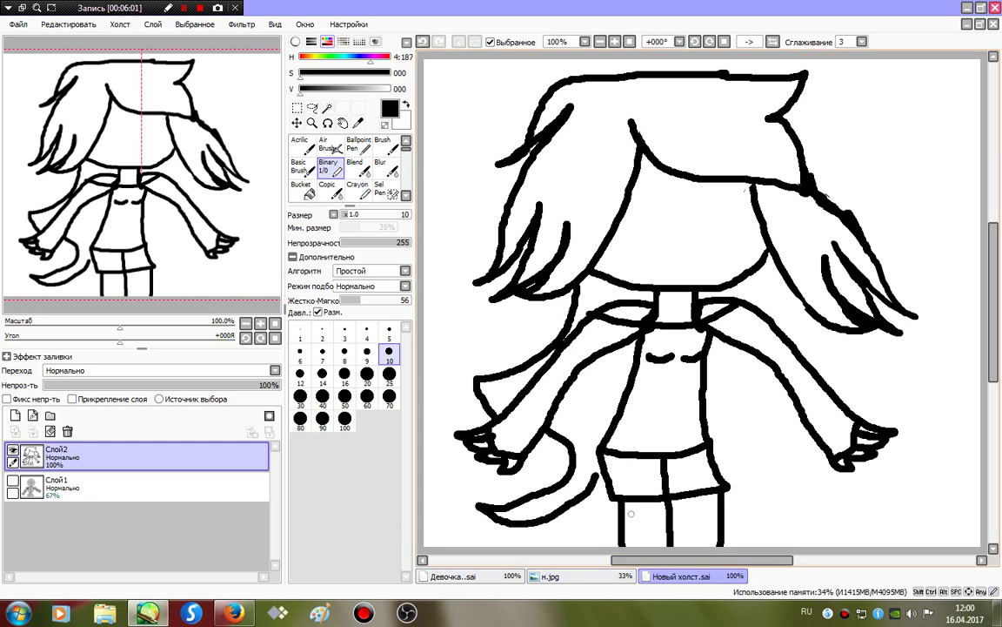
- Draw long flowing hair strands behind the skirt and the right arm, ending in a pointed tip beside the legs
drag(591, 487, 620, 523)
mouse_move(725, 520)
mouse_down()
mouse_move(794, 515)
mouse_move(758, 479)
mouse_move(750, 414)
mouse_move(783, 280)
mouse_up()
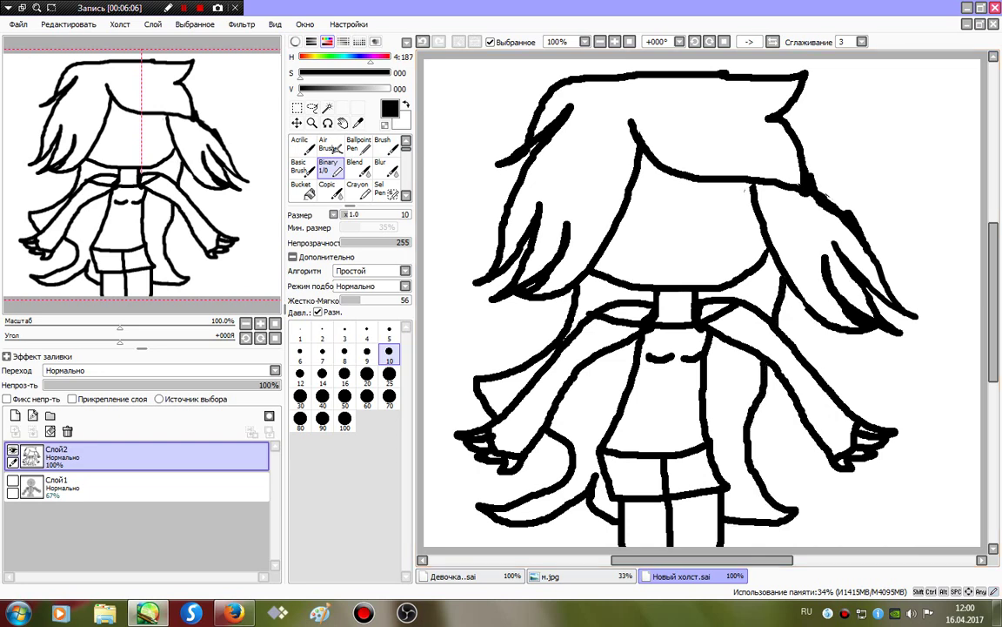
mouse_move(667, 190)
mouse_down()
mouse_move(646, 240)
mouse_move(661, 251)
mouse_move(680, 192)
mouse_move(646, 196)
mouse_move(632, 218)
mouse_move(694, 213)
mouse_move(670, 204)
mouse_up()
key(ctrl+z)
click(424, 42)
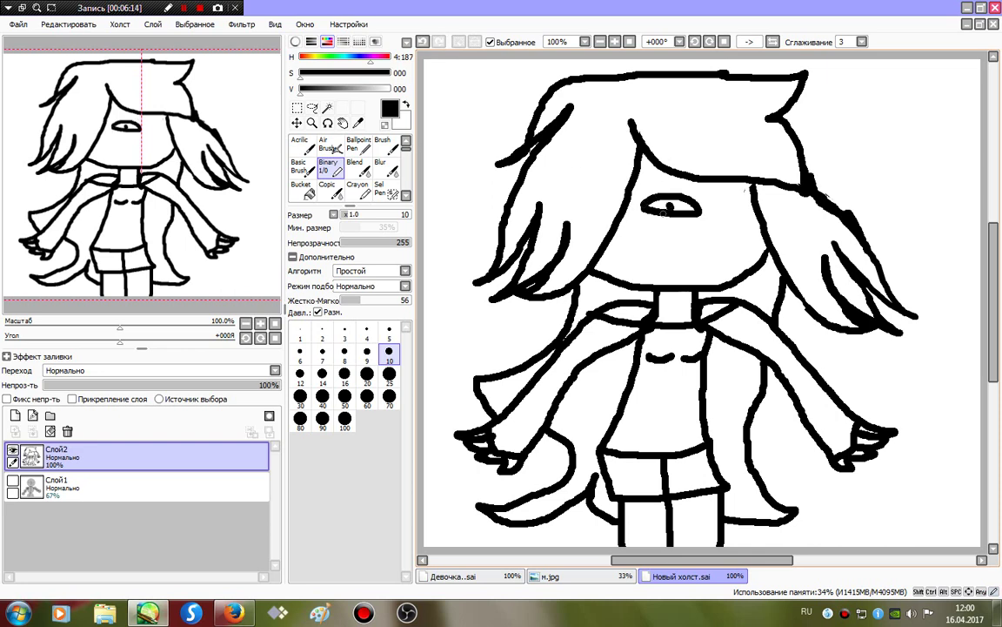
key(ctrl+z)
key(ctrl+z)
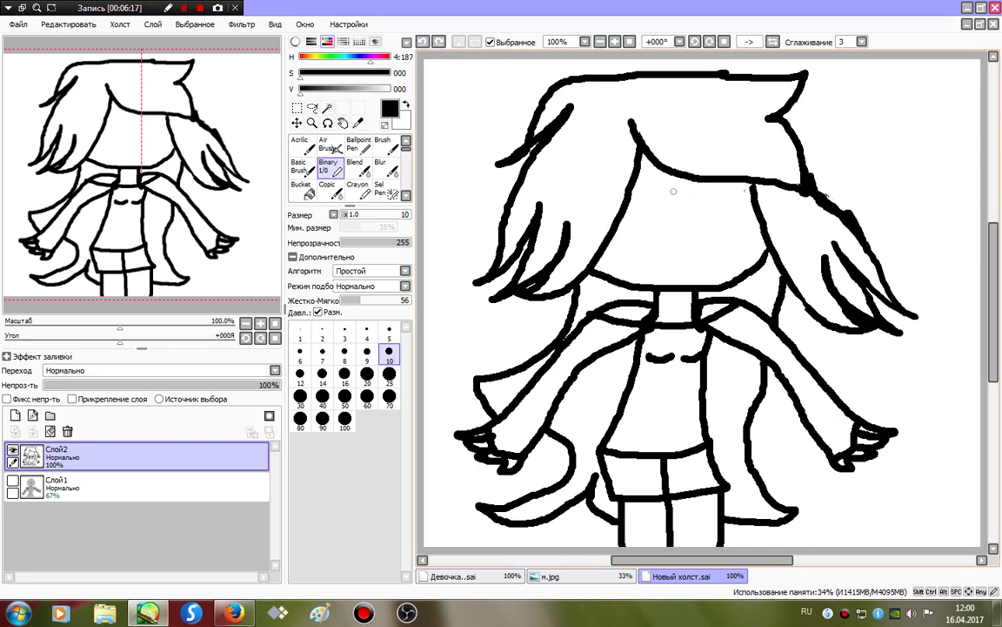
- Draw a round left eye with spiky outer lashes, fill the lashes black and thicken the eye's lower outer edge
mouse_move(673, 187)
mouse_down()
mouse_move(633, 202)
mouse_move(647, 235)
mouse_move(661, 241)
mouse_move(679, 228)
mouse_move(690, 212)
mouse_move(683, 201)
mouse_move(594, 191)
mouse_move(597, 211)
mouse_move(610, 206)
mouse_move(637, 230)
mouse_up()
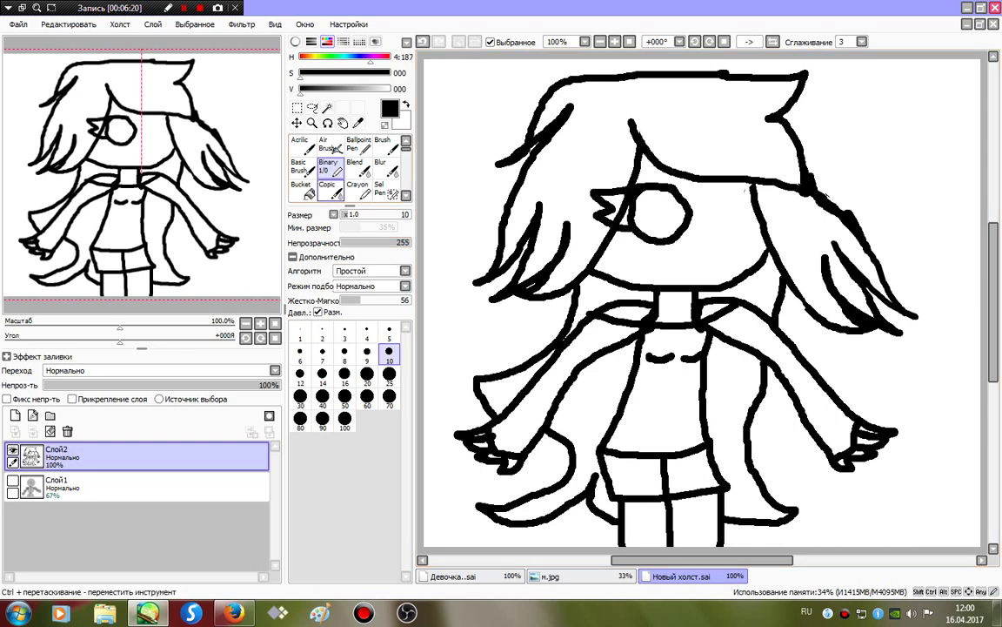
click(303, 189)
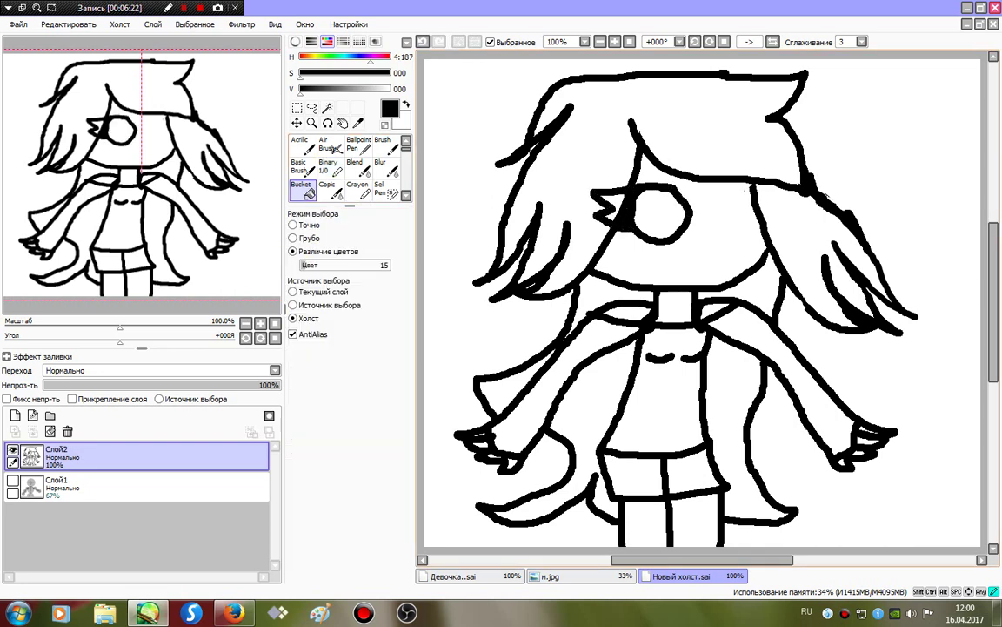
click(614, 202)
click(328, 166)
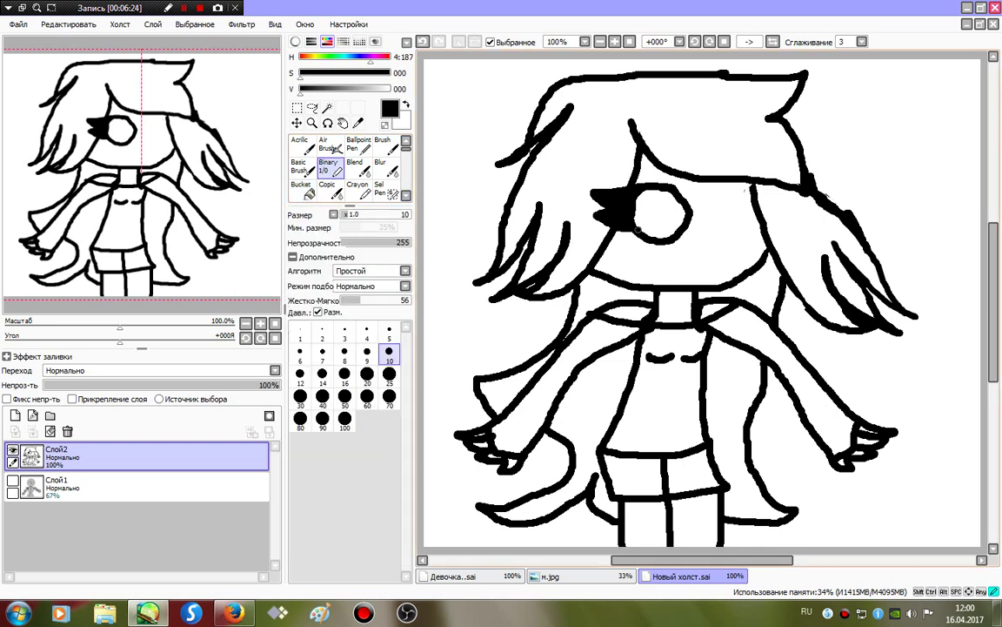
mouse_move(639, 228)
mouse_down()
mouse_move(609, 233)
mouse_move(643, 241)
mouse_up()
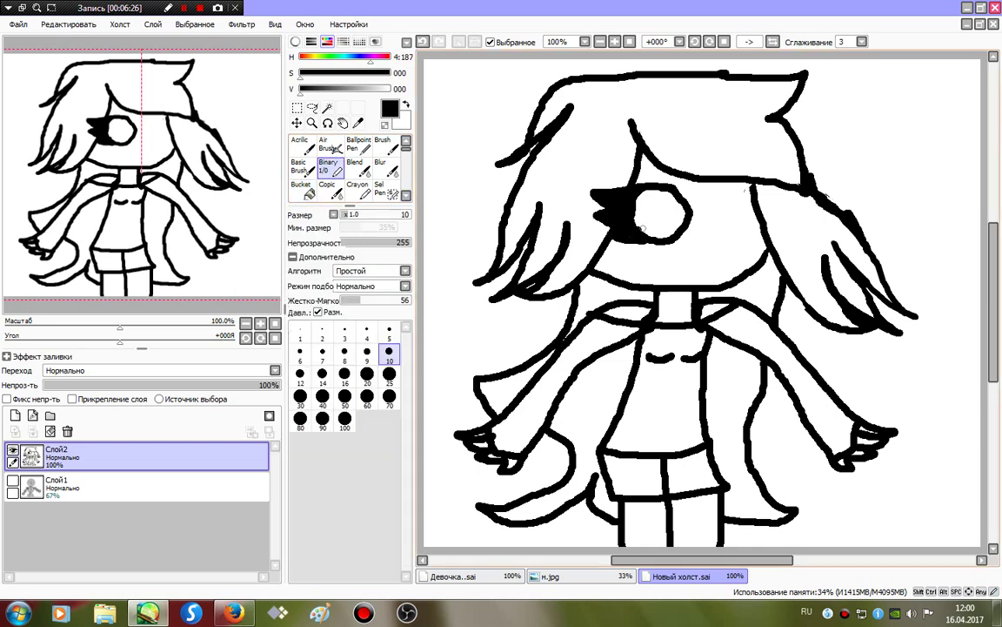
- Clean up the left eye's inner edge with white strokes and restore black as the drawing colour
key(x)
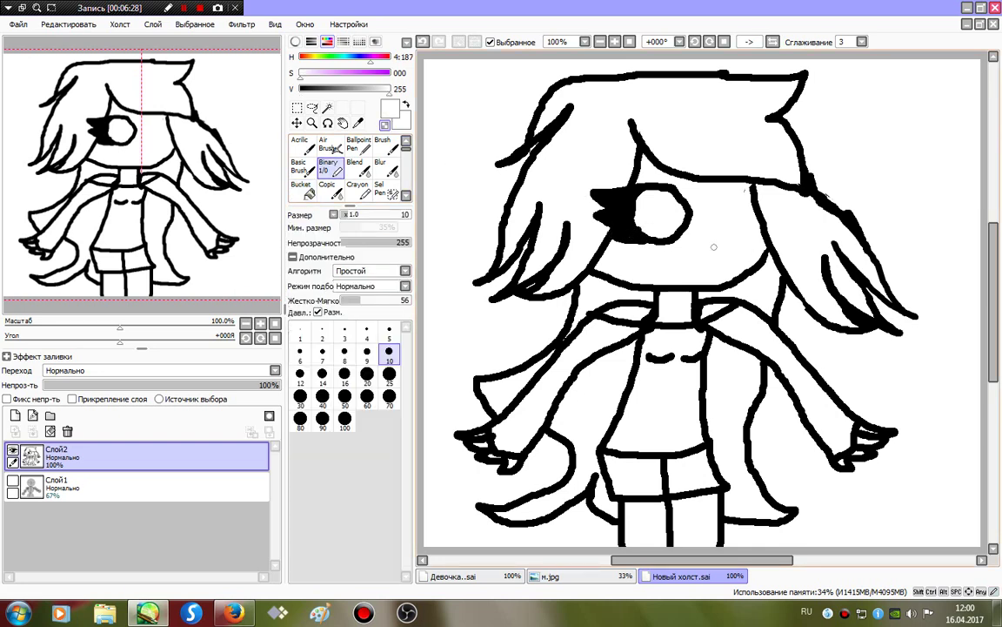
mouse_move(641, 229)
mouse_down()
mouse_move(642, 191)
mouse_move(676, 207)
mouse_up()
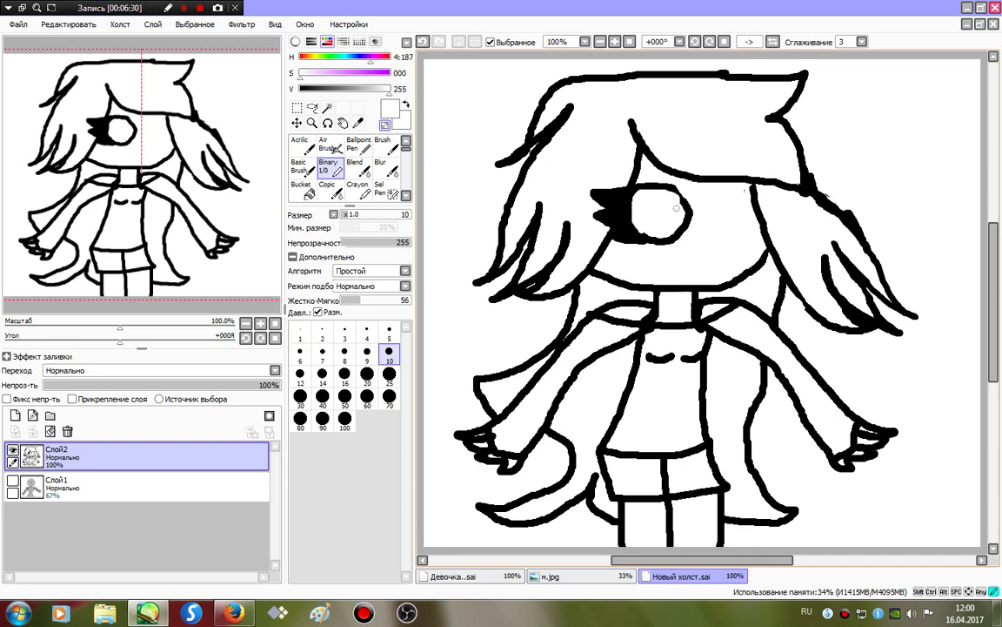
key(x)
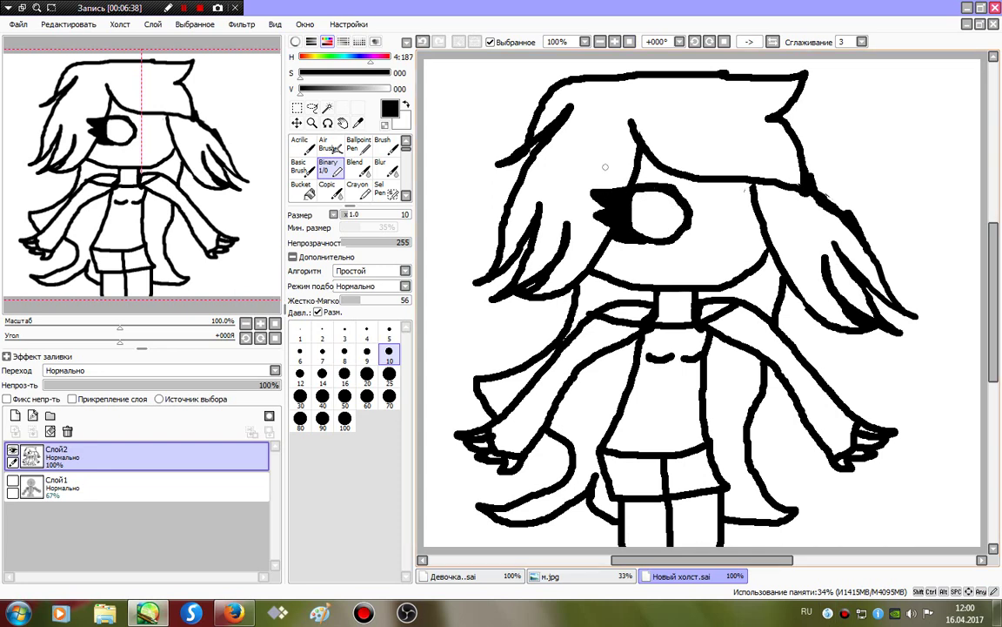
- Draw both eyebrows over the fringe and a round right eye with thick black outer lashes
drag(606, 167, 704, 161)
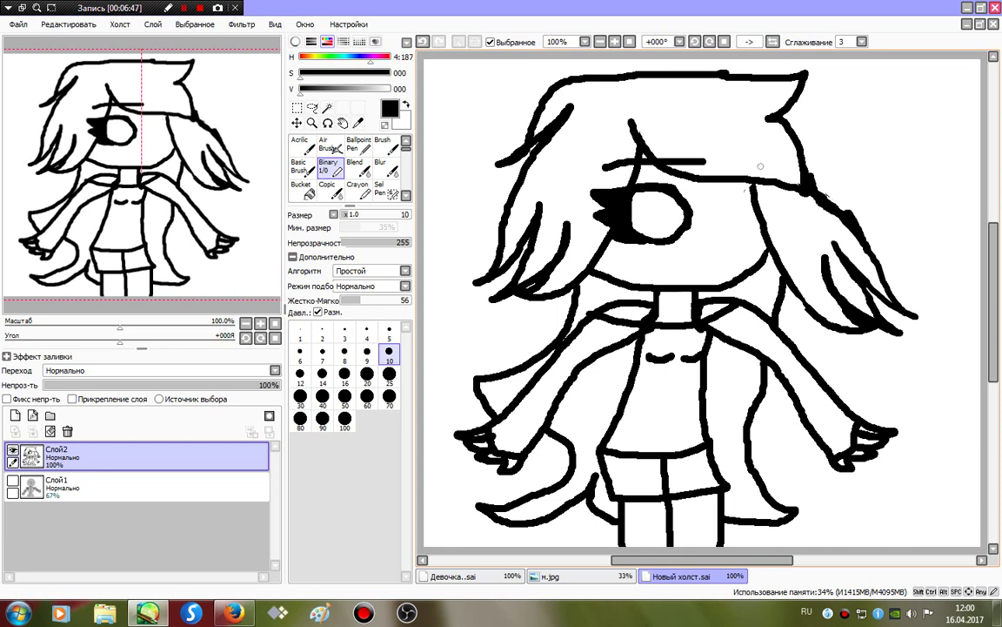
mouse_move(769, 163)
mouse_down()
mouse_move(717, 156)
mouse_move(742, 186)
mouse_move(727, 225)
mouse_up()
drag(747, 215, 746, 188)
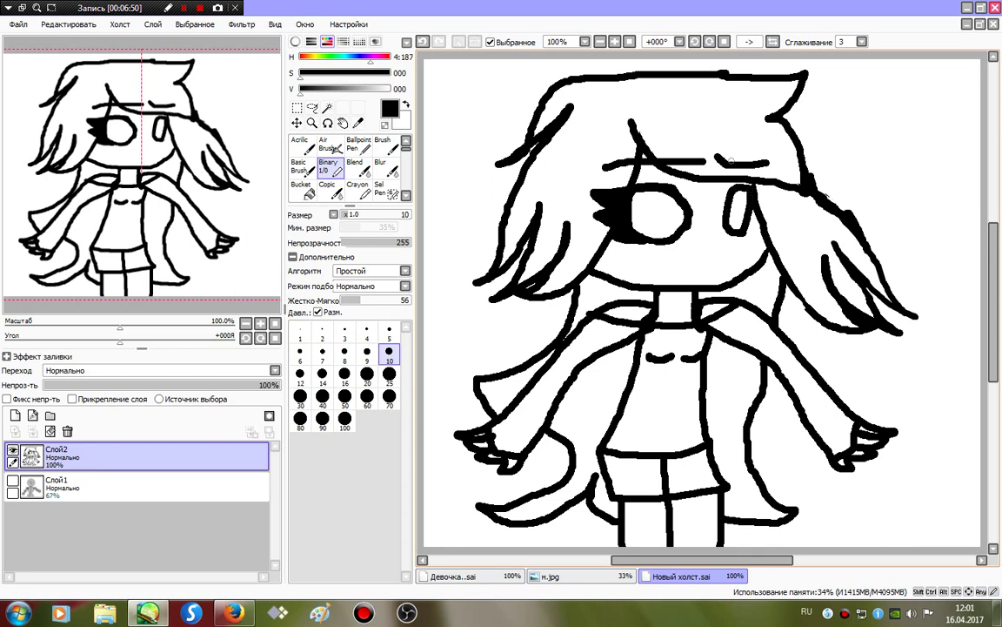
key(ctrl+z)
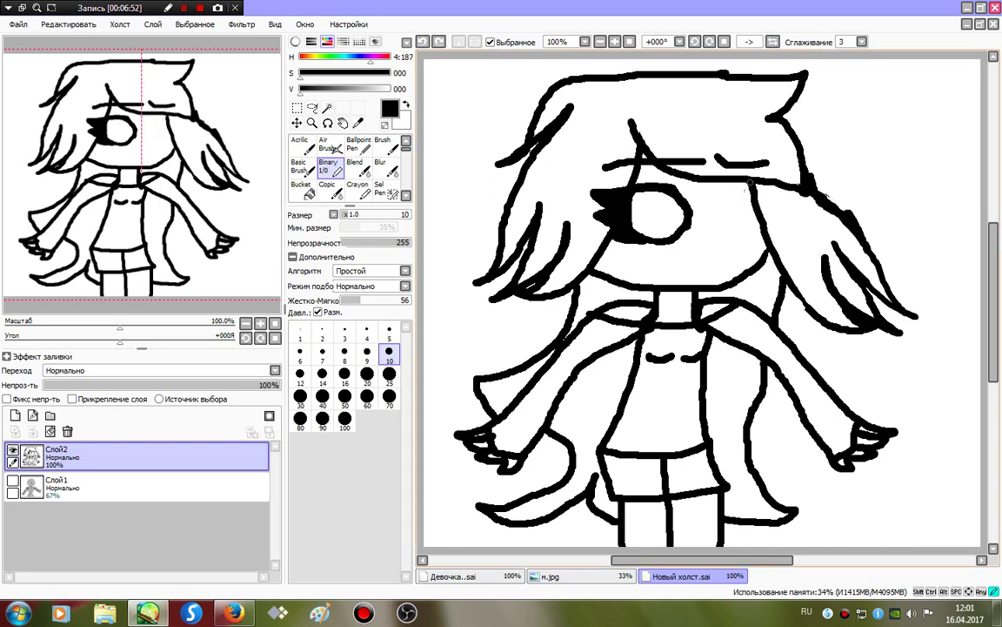
drag(749, 184, 720, 195)
mouse_move(718, 236)
mouse_down()
mouse_move(760, 228)
mouse_move(752, 198)
mouse_move(782, 209)
mouse_up()
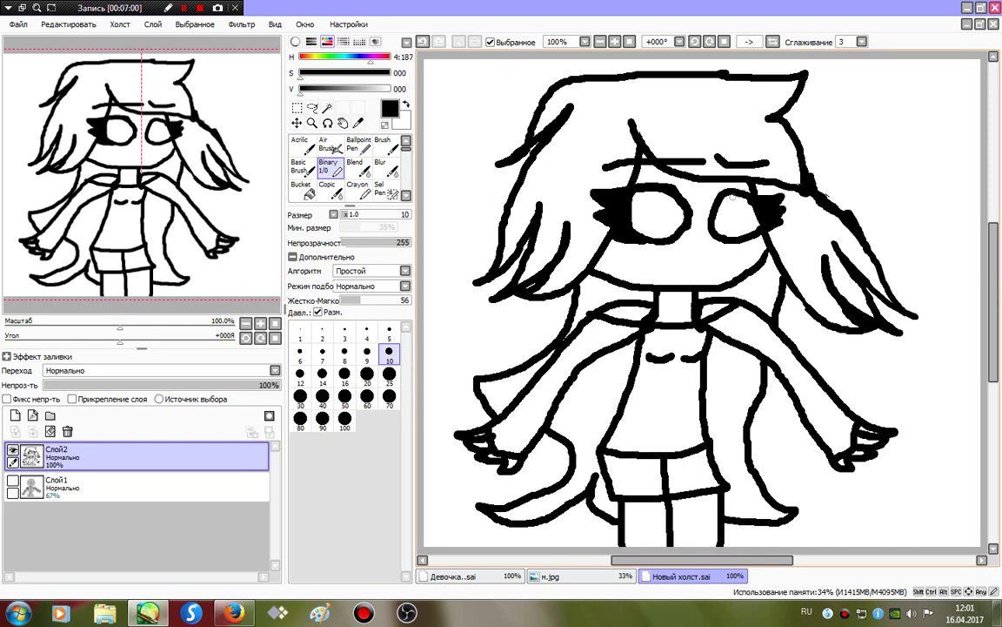
- Draw curved iris and pupil lines inside both eyes and fill the pupils with black
mouse_move(665, 194)
mouse_down()
mouse_move(664, 239)
mouse_move(644, 232)
mouse_move(658, 191)
mouse_up()
drag(748, 191, 741, 237)
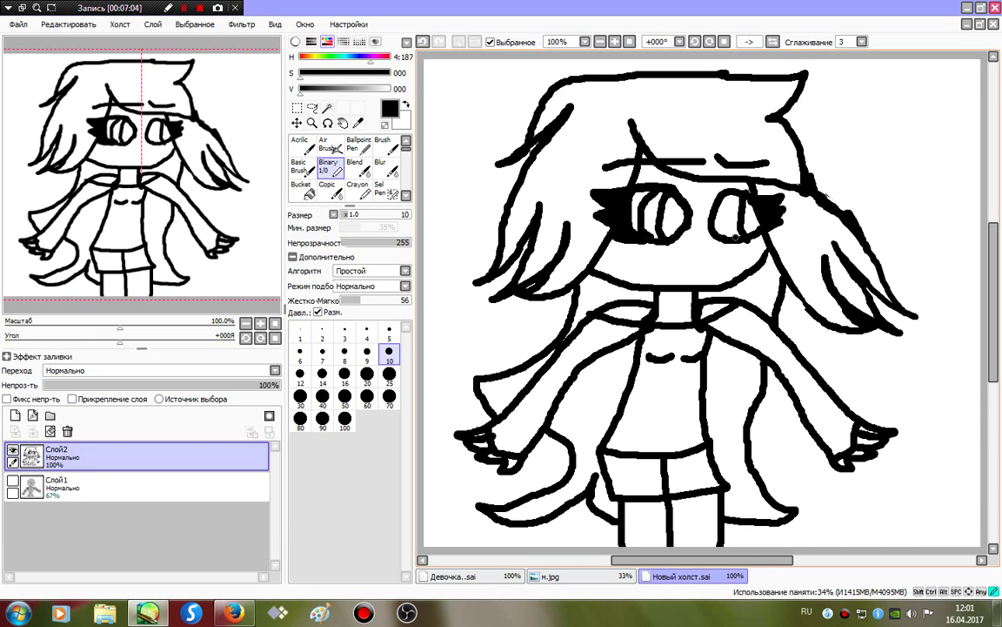
click(303, 190)
click(673, 216)
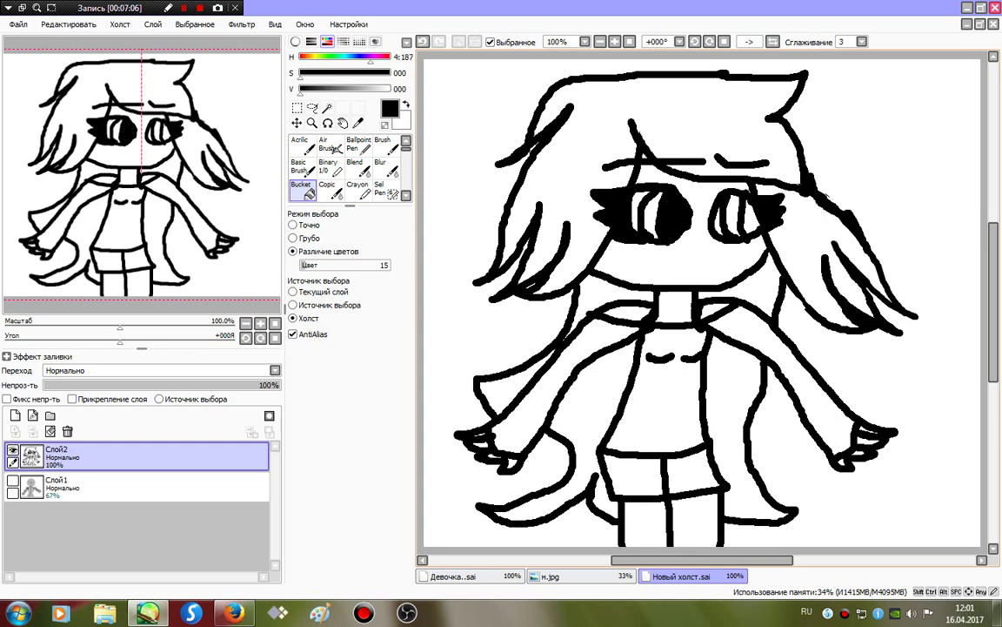
click(735, 216)
key(ctrl+z)
key(ctrl+z)
click(328, 166)
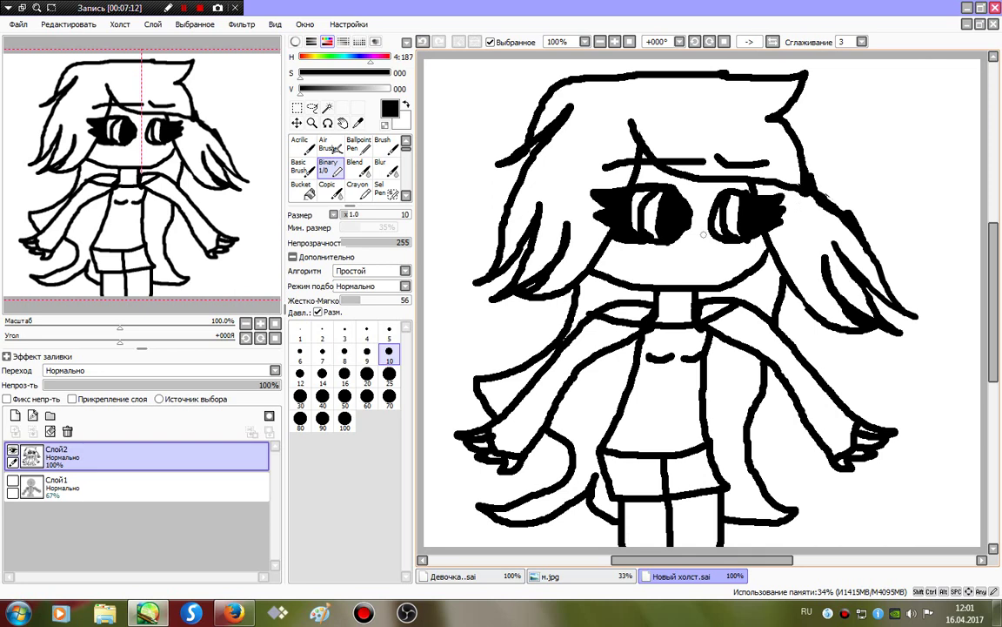
- Draw a small nose and a short straight mouth with brush size 5, and set the brush back to size 10
drag(704, 234, 705, 247)
click(389, 331)
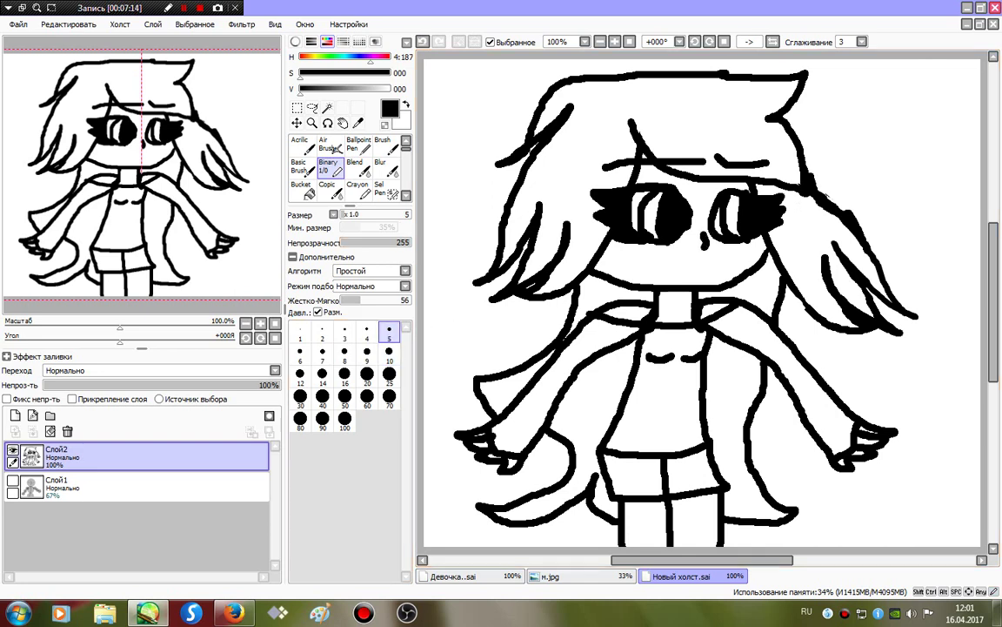
key(ctrl+z)
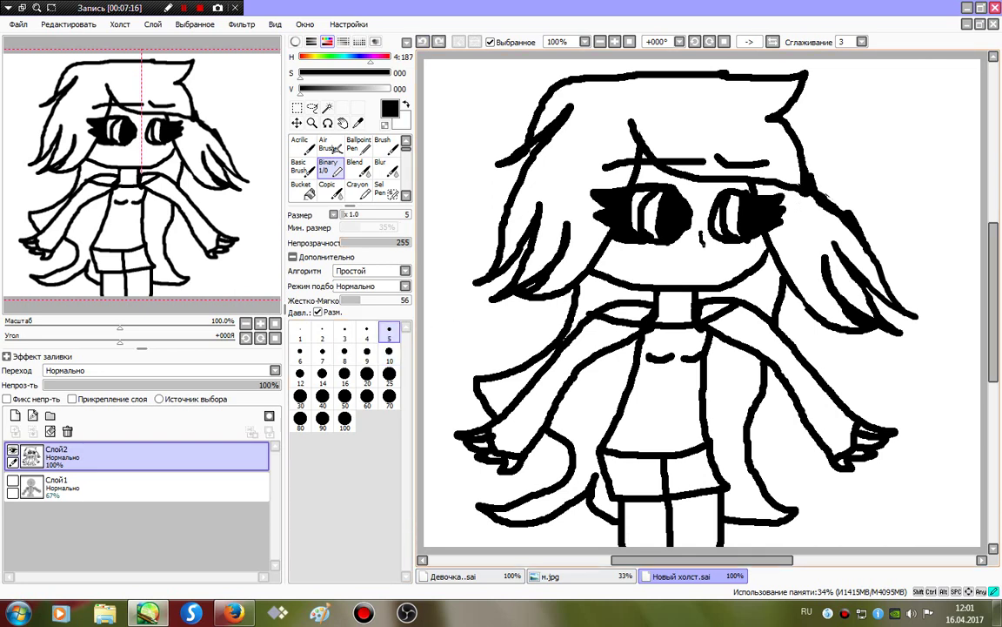
drag(704, 246, 701, 250)
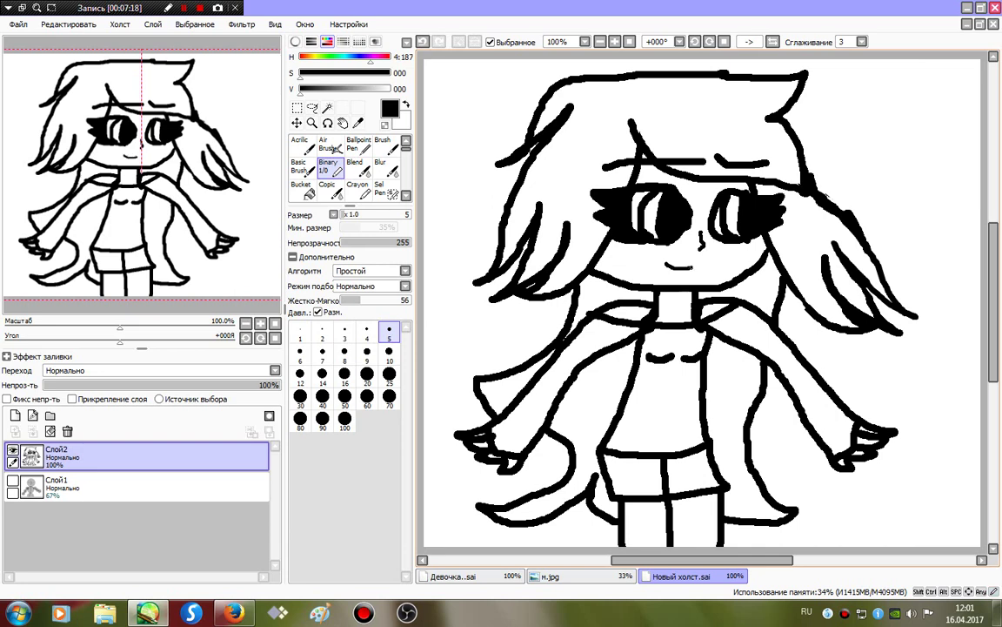
key(ctrl+z)
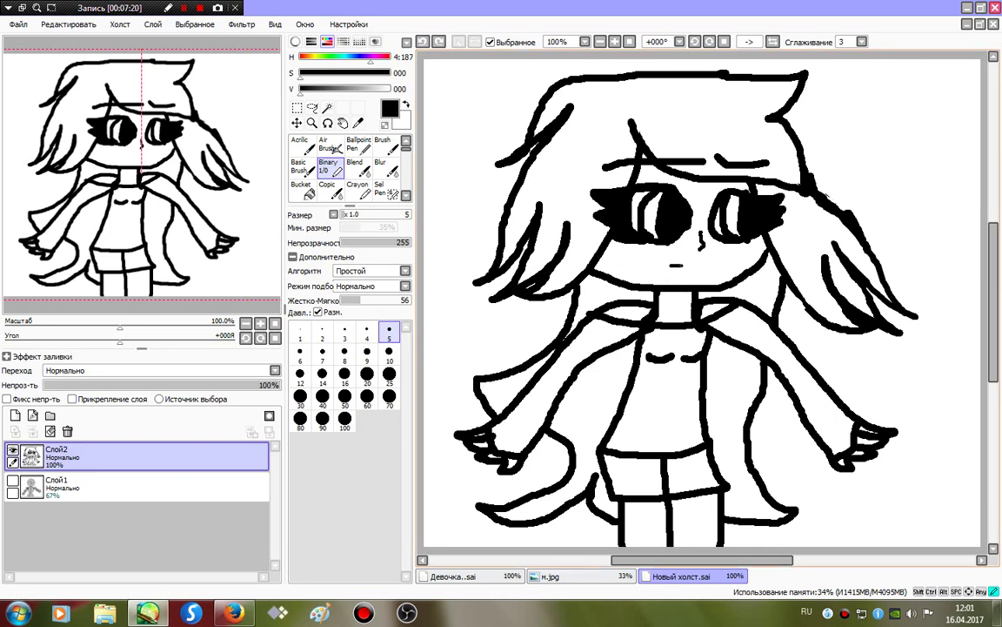
drag(669, 266, 684, 267)
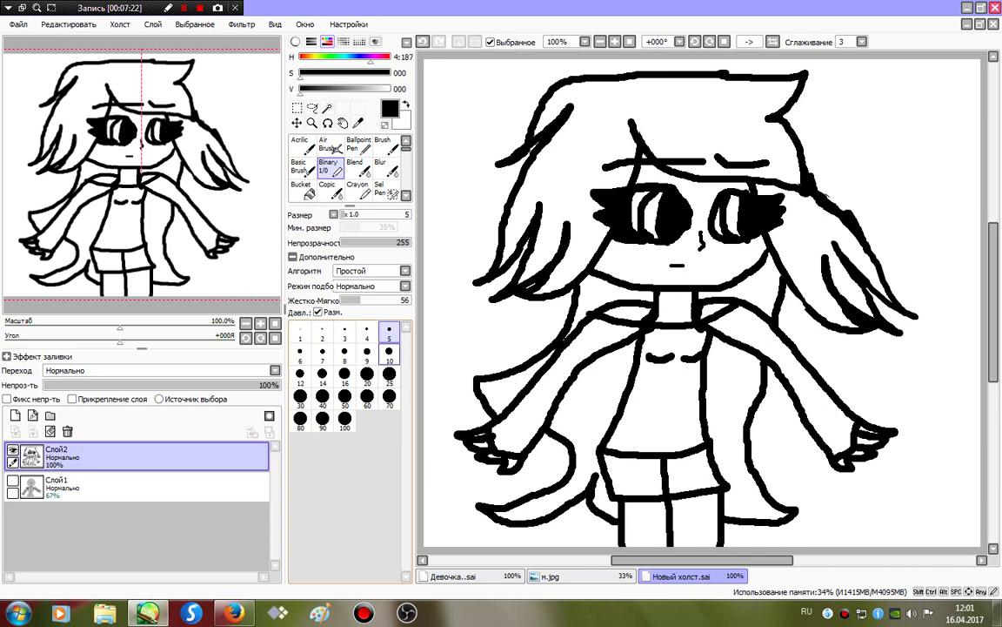
click(389, 351)
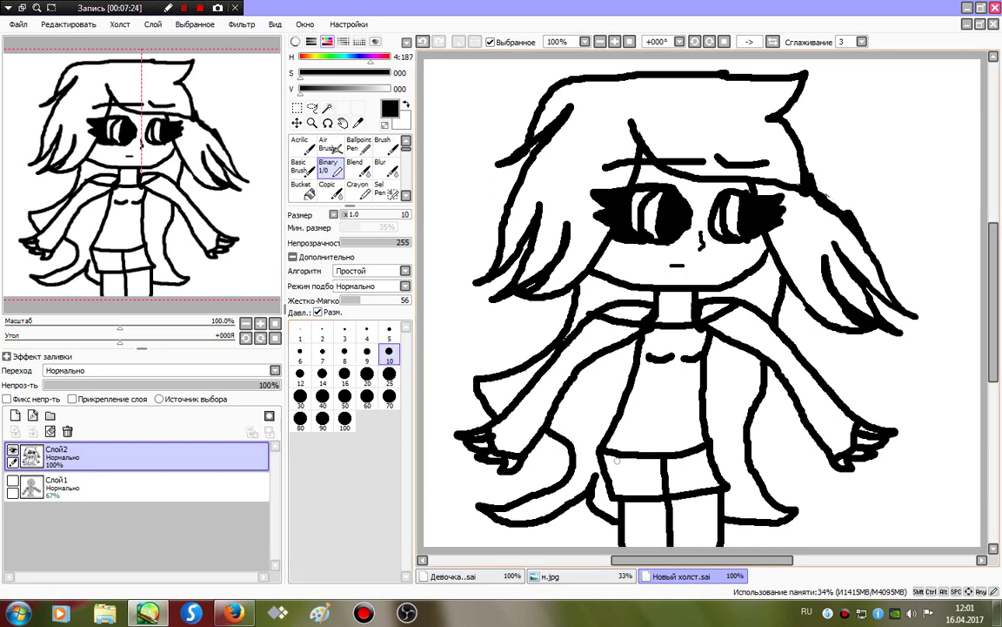
- Select the face, neck and both shoulder openings with the Magic Wand, including the leftover sliver in the neck
click(327, 108)
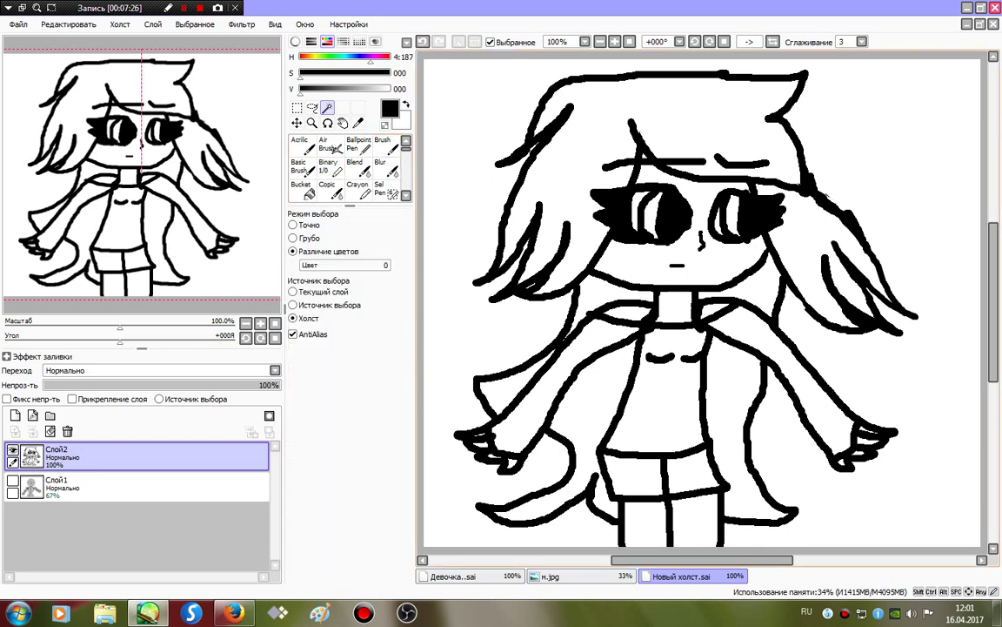
click(681, 275)
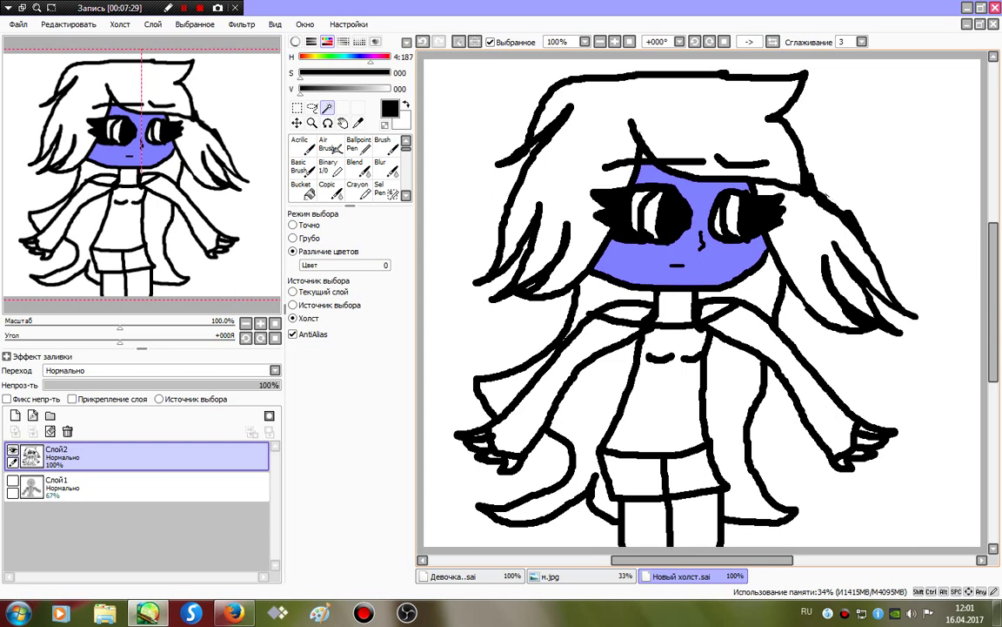
click(811, 185)
key(ctrl+z)
click(628, 312)
click(681, 307)
click(714, 311)
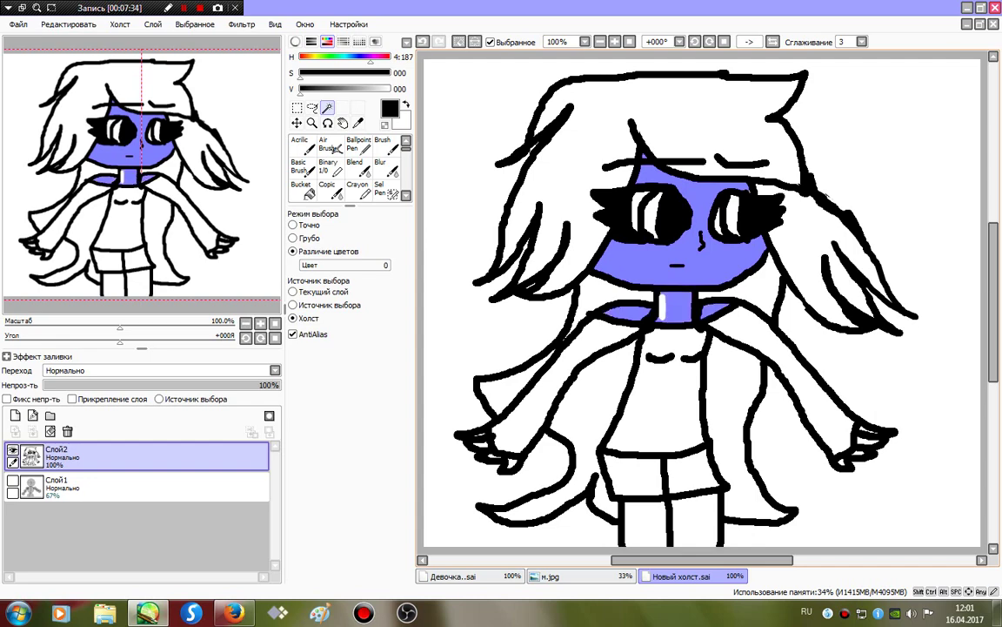
click(662, 307)
click(614, 42)
click(614, 42)
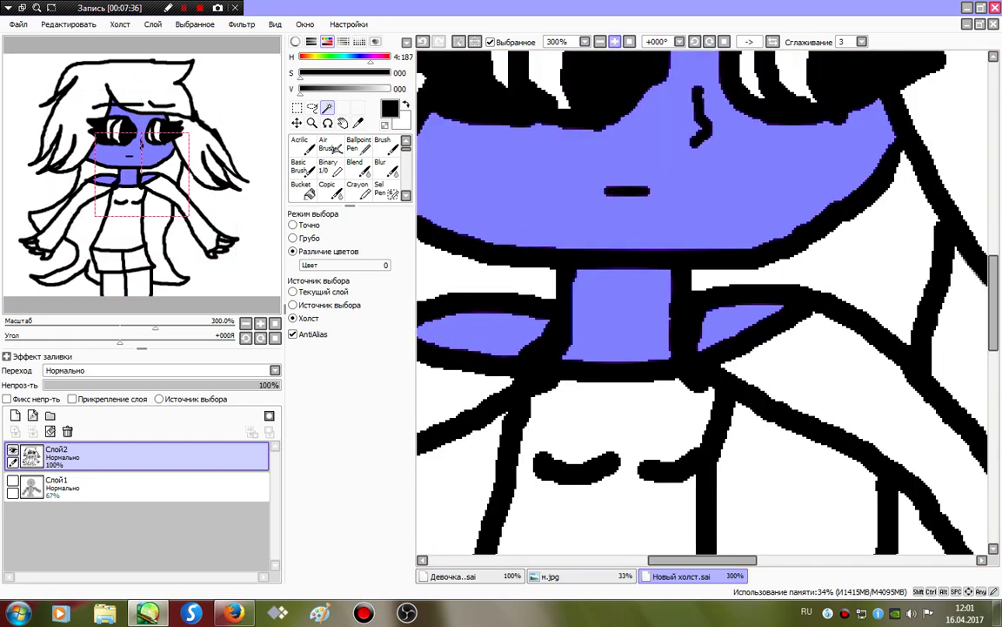
- Add the finger areas of both hands to the selection, including the tiny gaps in the left hand's upper finger
click(600, 42)
click(601, 41)
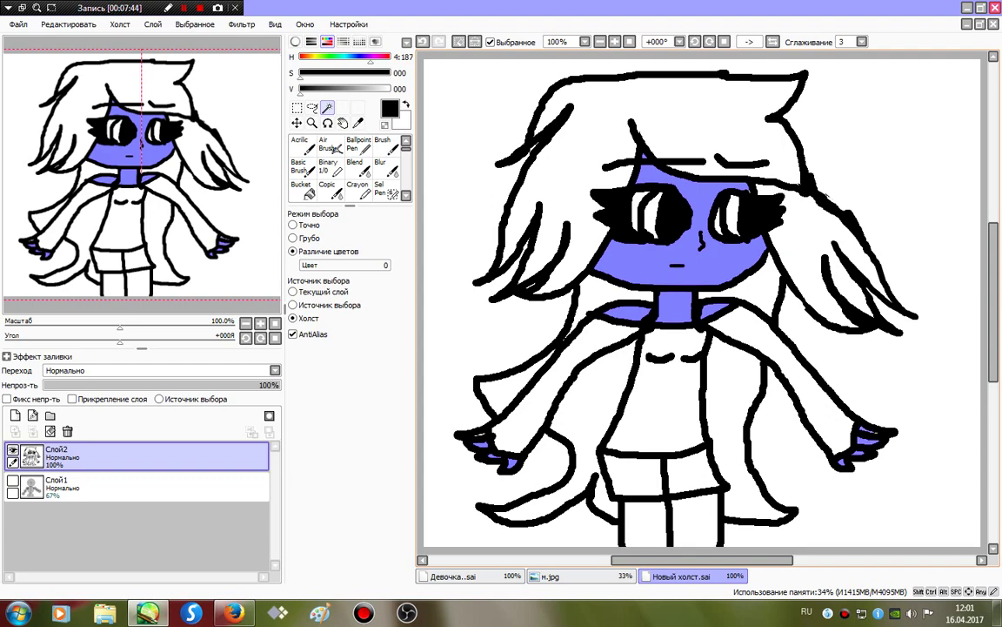
click(112, 173)
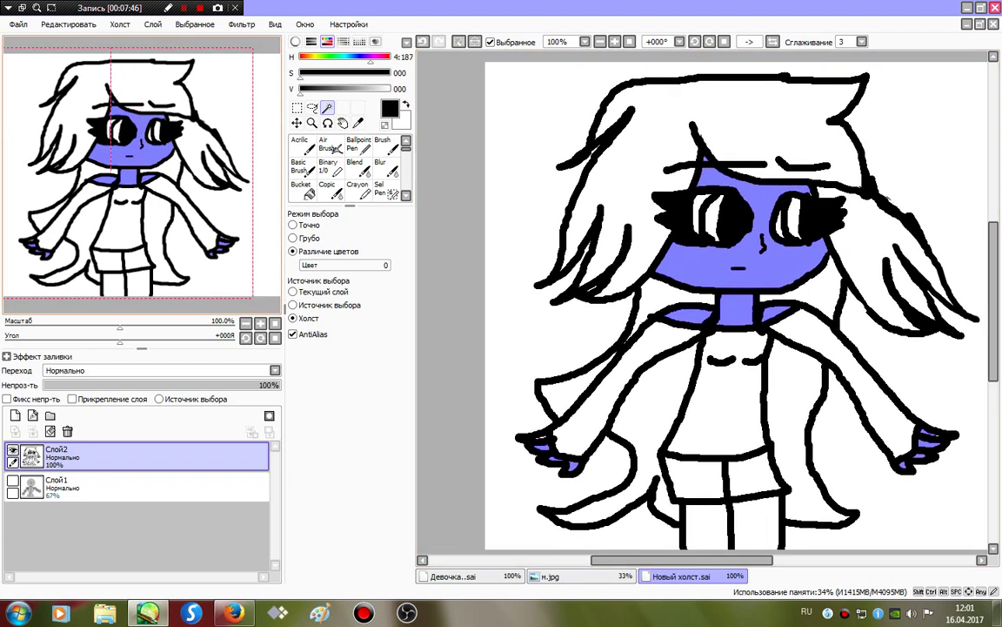
drag(121, 324, 182, 324)
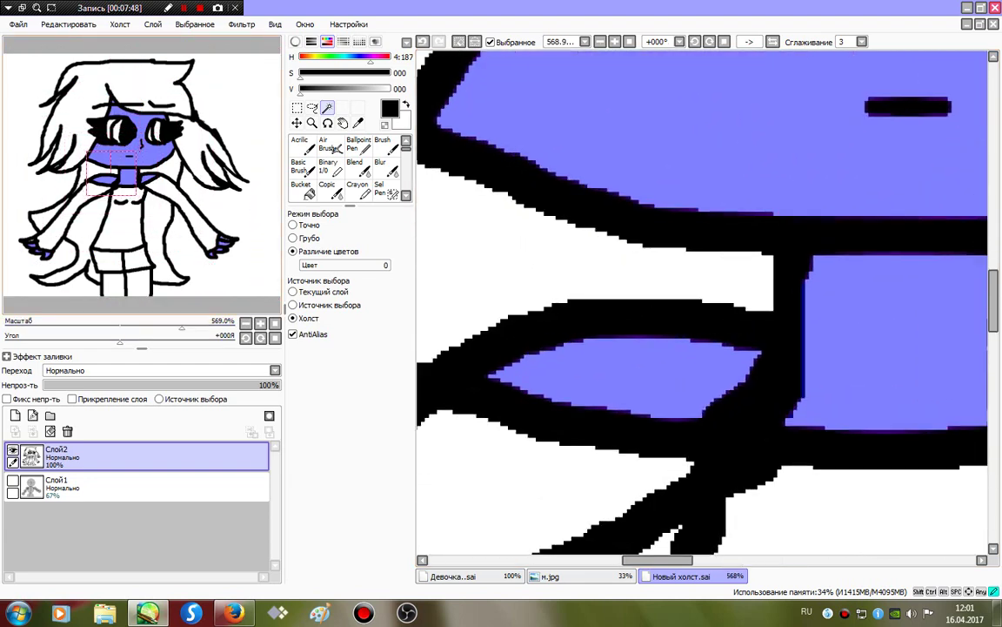
drag(68, 204, 43, 248)
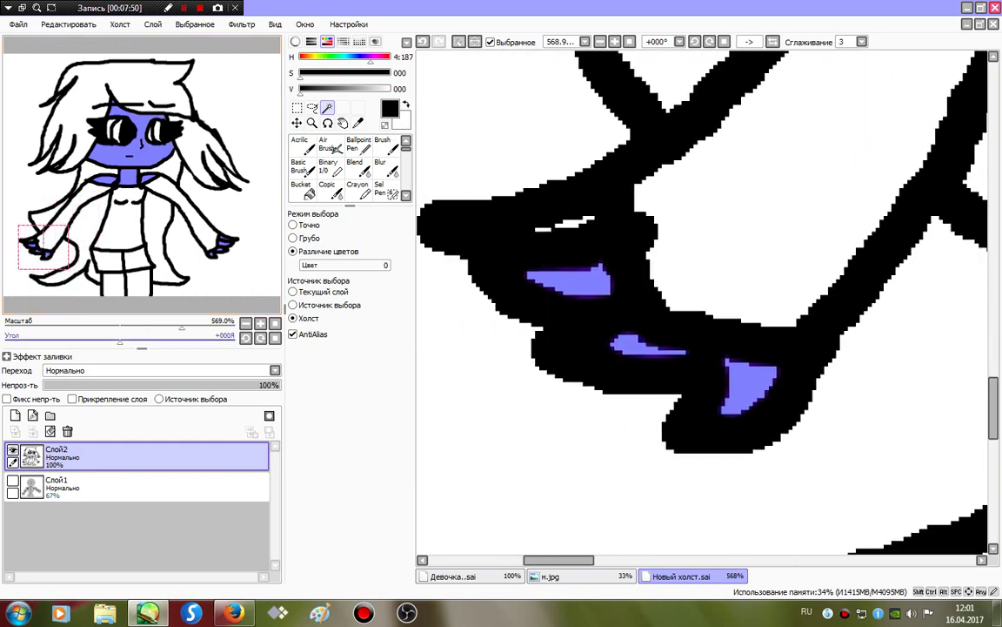
drag(120, 337, 127, 338)
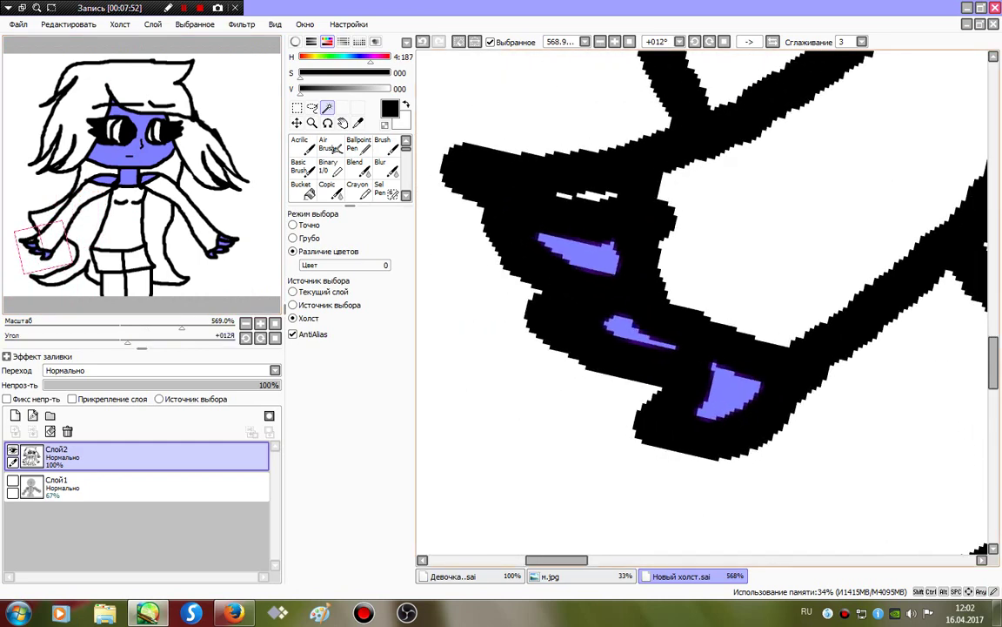
click(599, 195)
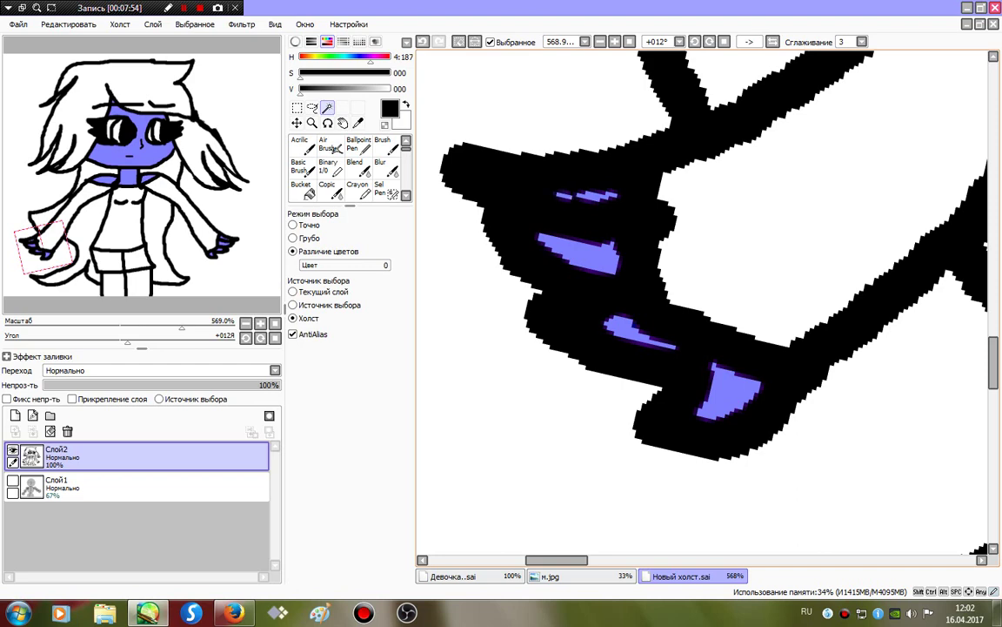
- Add both legs below the skirt to the skin selection
key(Home)
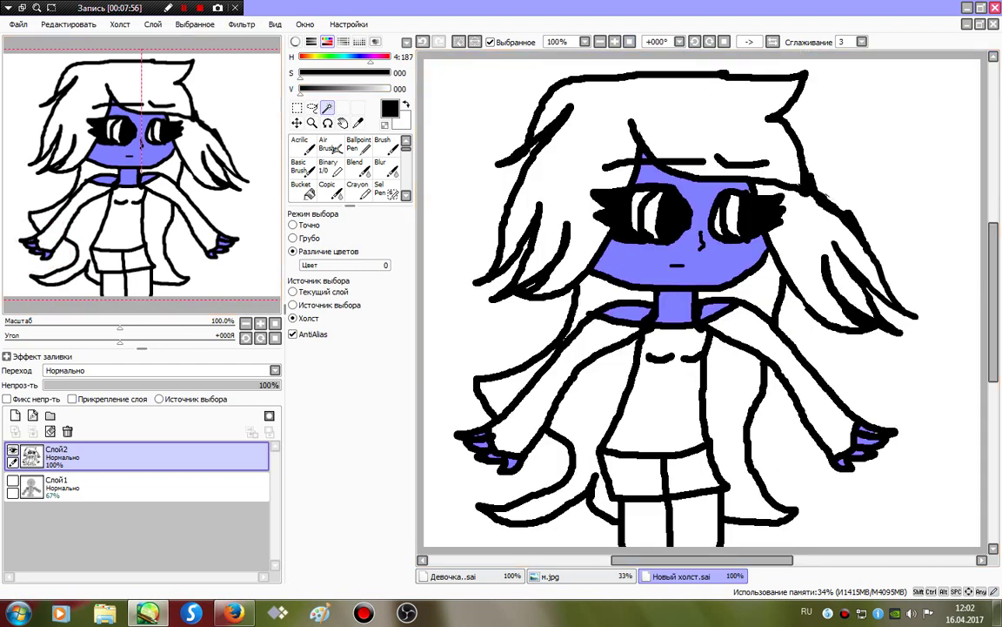
click(646, 524)
click(695, 524)
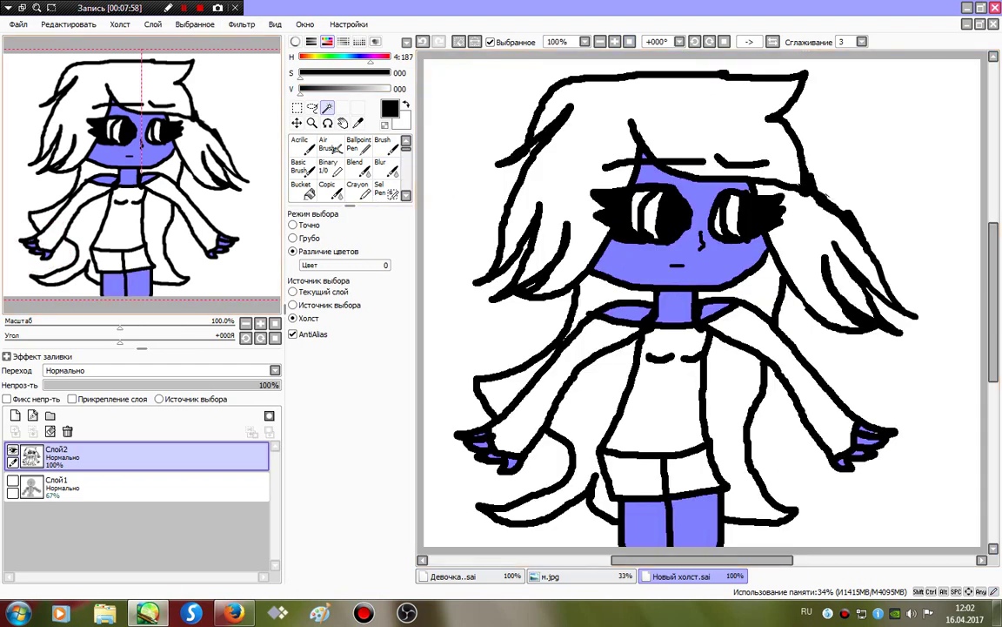
- Show Слой1 and move it above Слой2, and paint the selected skin light beige (S 058, V 255) with the Binary brush at size 100
click(329, 167)
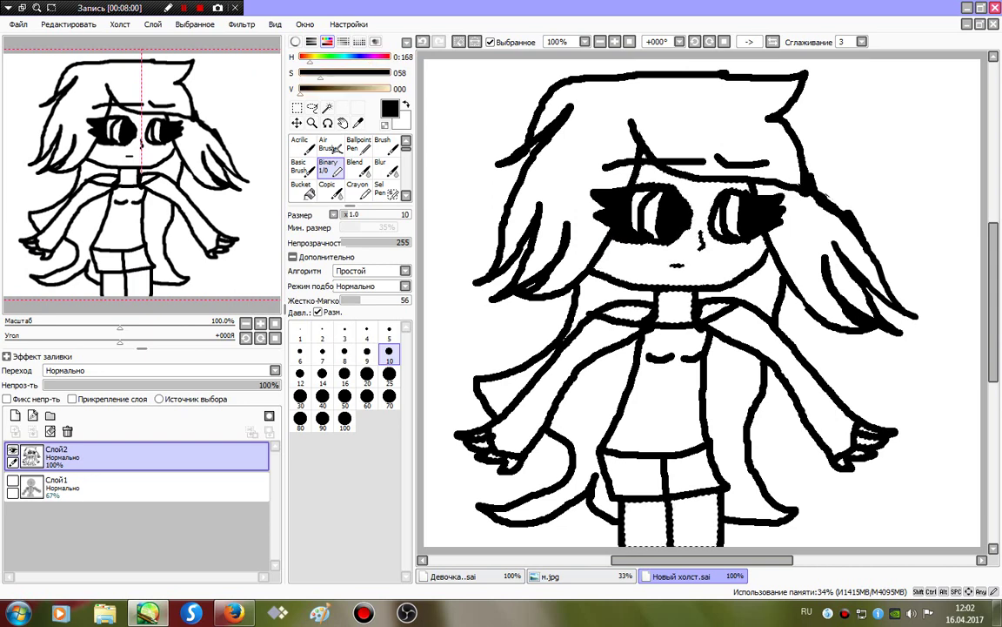
click(12, 480)
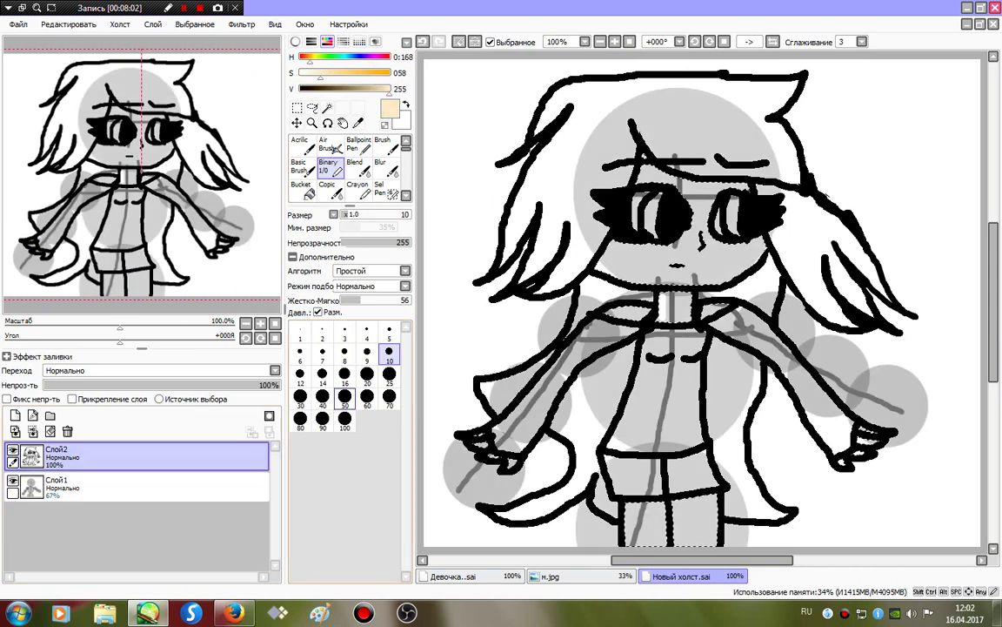
click(344, 422)
mouse_move(118, 487)
mouse_down()
mouse_move(94, 418)
mouse_move(94, 426)
mouse_up()
mouse_move(563, 339)
mouse_down()
mouse_move(725, 232)
mouse_move(740, 283)
mouse_move(788, 137)
mouse_move(559, 309)
mouse_move(999, 421)
mouse_move(934, 462)
mouse_up()
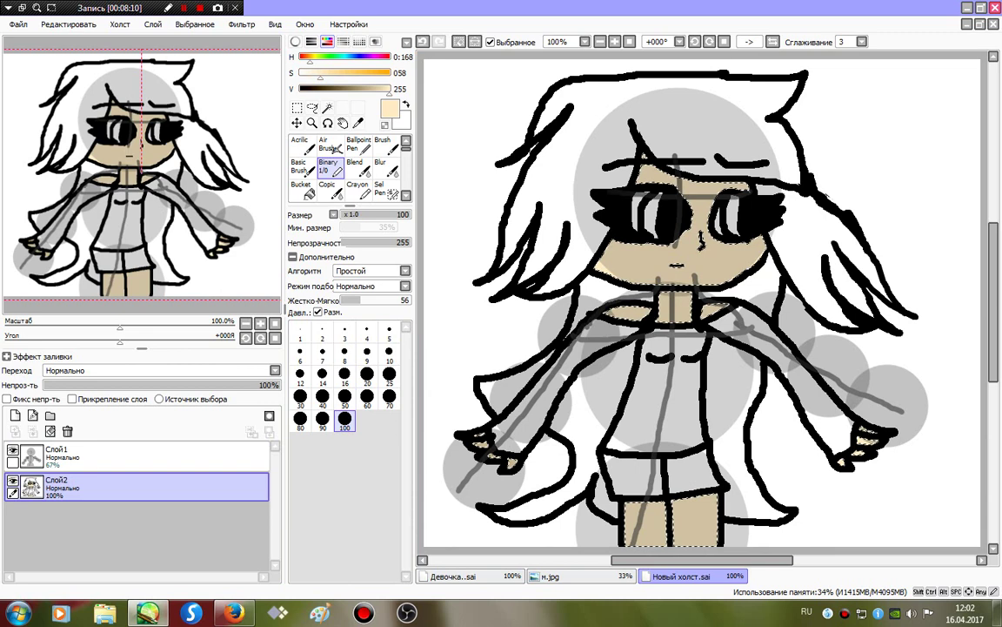
- Hide the selection outline and shade the face's edges under the fringe and beside both cheeks in orange (S 255), brush size 25
drag(381, 89, 390, 88)
click(390, 73)
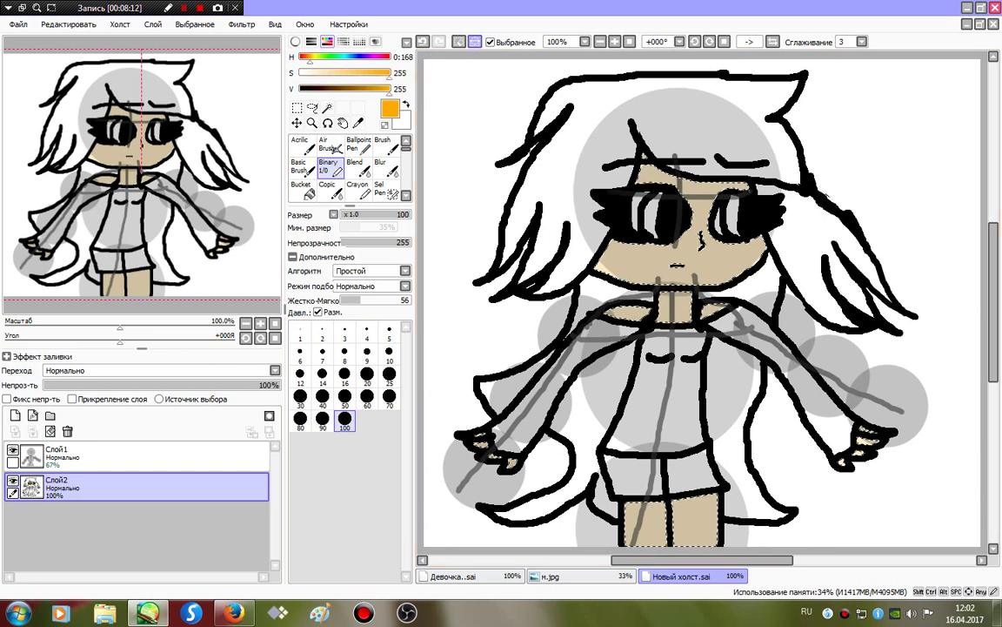
click(459, 42)
click(389, 373)
drag(599, 270, 618, 246)
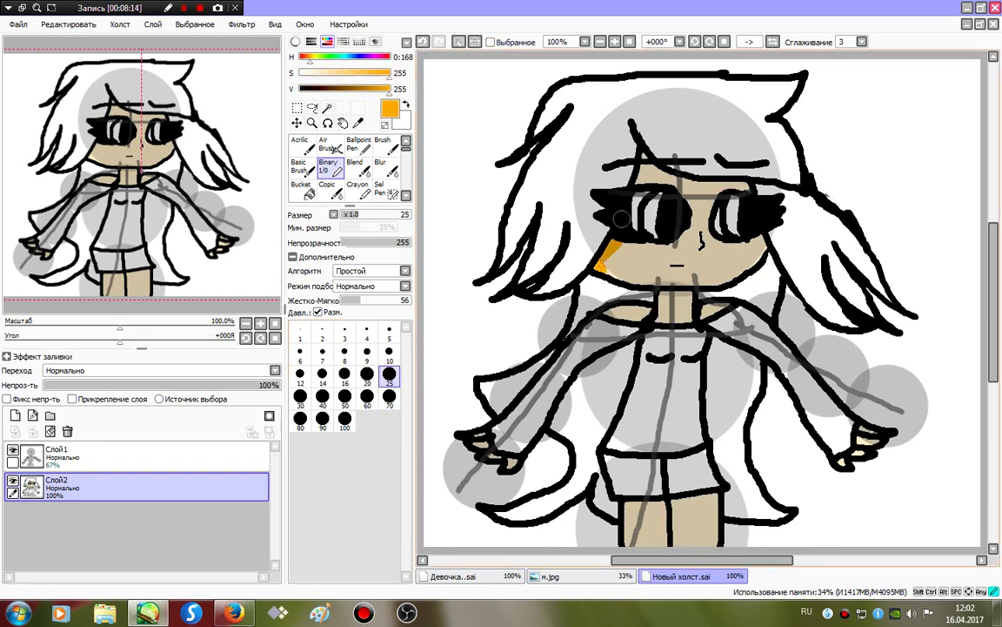
drag(714, 172, 755, 188)
drag(650, 153, 783, 193)
drag(735, 290, 762, 237)
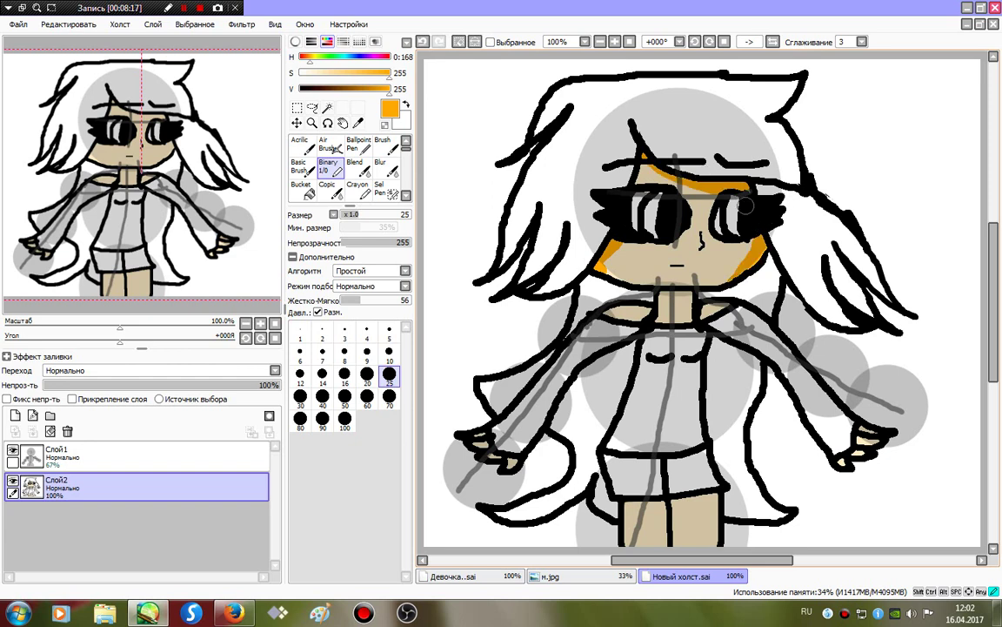
- Shade the neck, shoulder openings, fingers of both hands, and the upper and inner edges of the legs in the same orange
drag(708, 298, 628, 310)
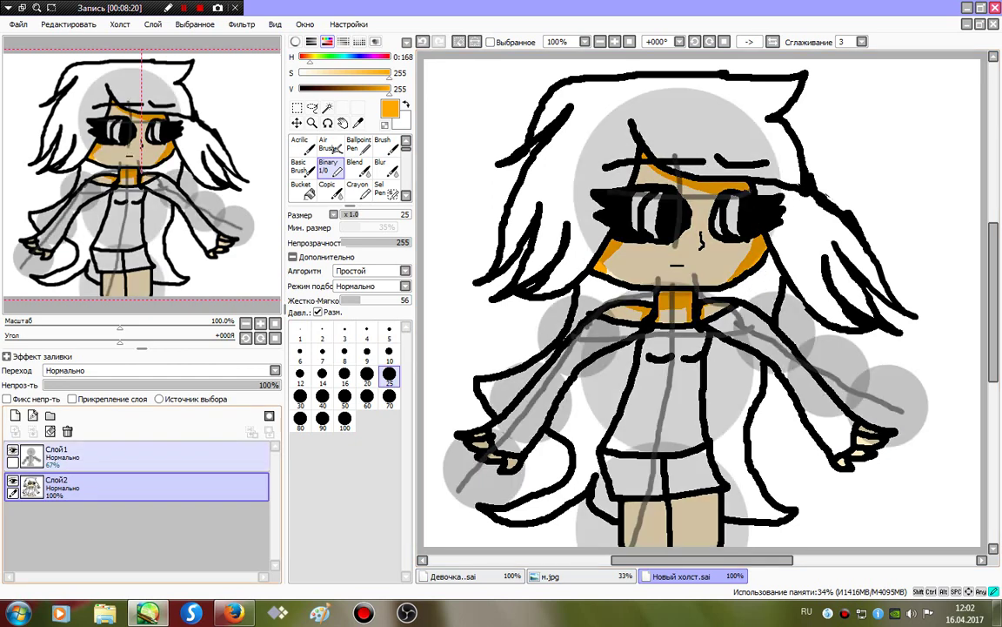
drag(526, 464, 481, 435)
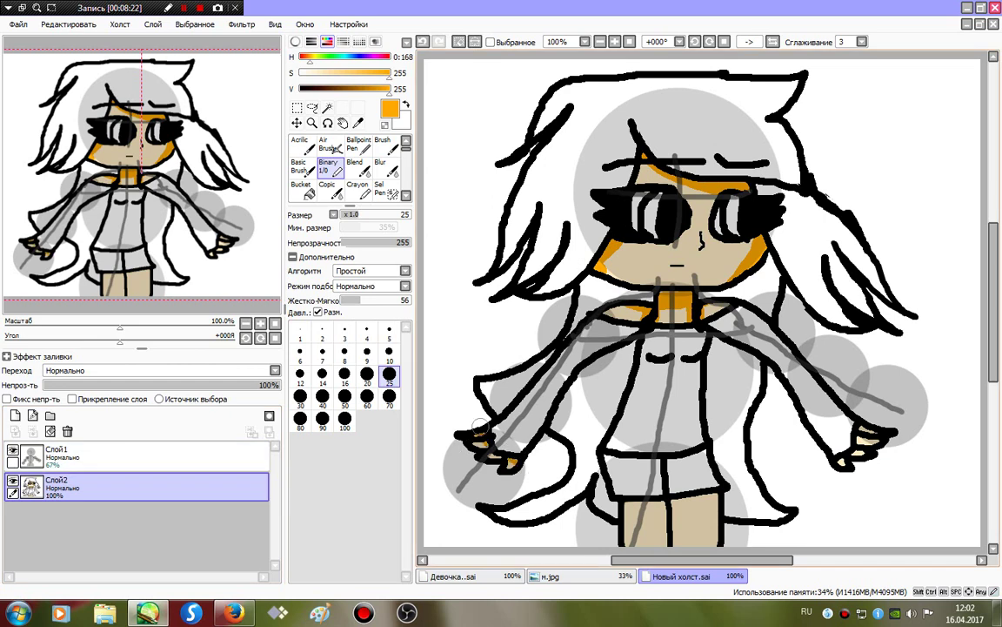
drag(667, 502, 664, 543)
drag(628, 496, 717, 499)
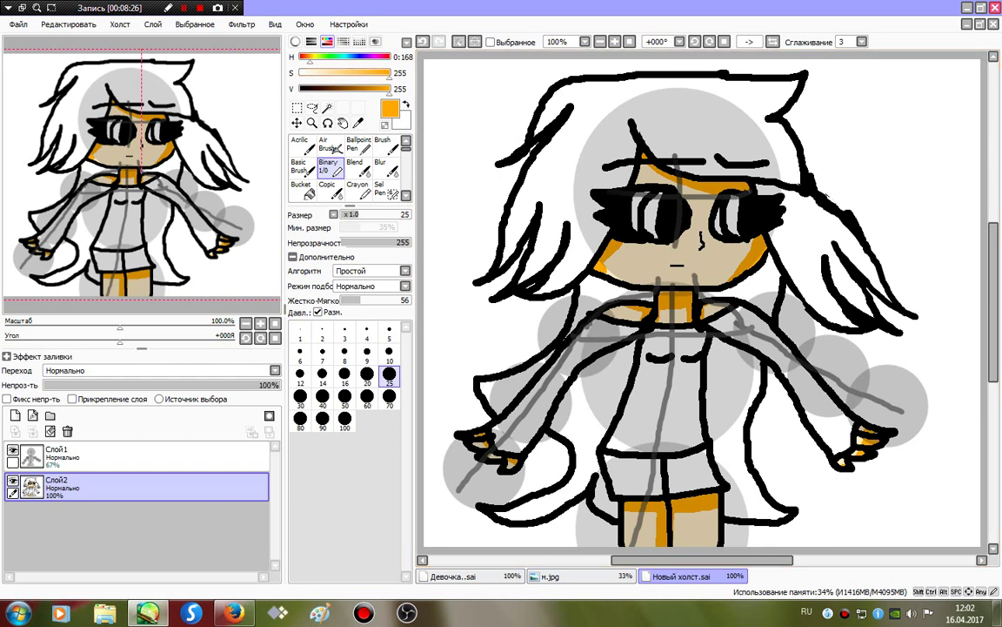
- Add white highlights around the mouth, on the neck, hands and legs, and paint a magenta blush oval on each cheek
right_click(788, 156)
mouse_move(689, 242)
mouse_down()
mouse_move(675, 252)
mouse_move(688, 263)
mouse_up()
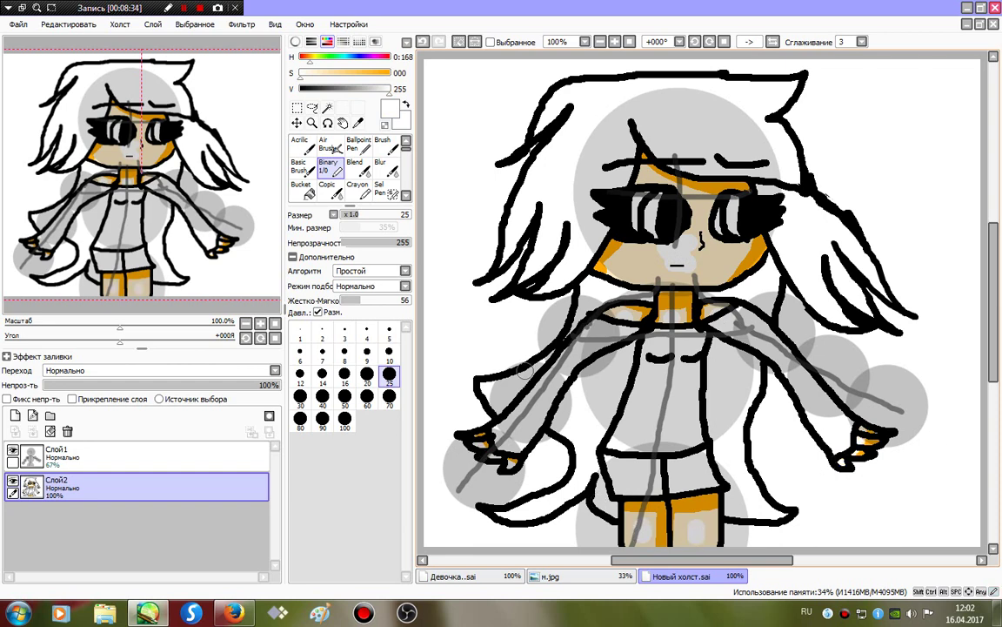
click(378, 58)
click(387, 72)
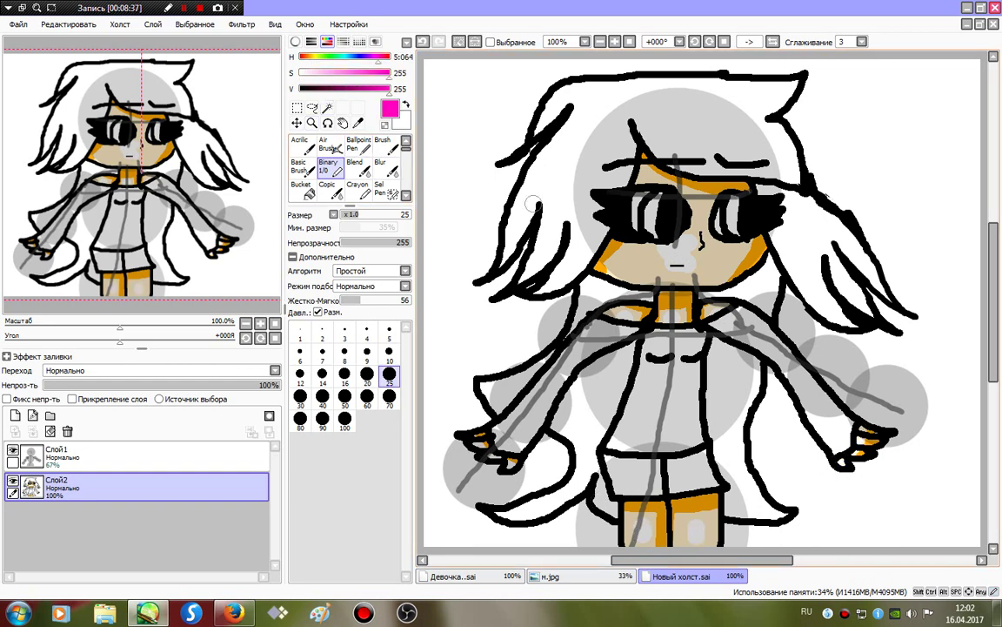
drag(613, 254, 644, 257)
drag(729, 247, 762, 251)
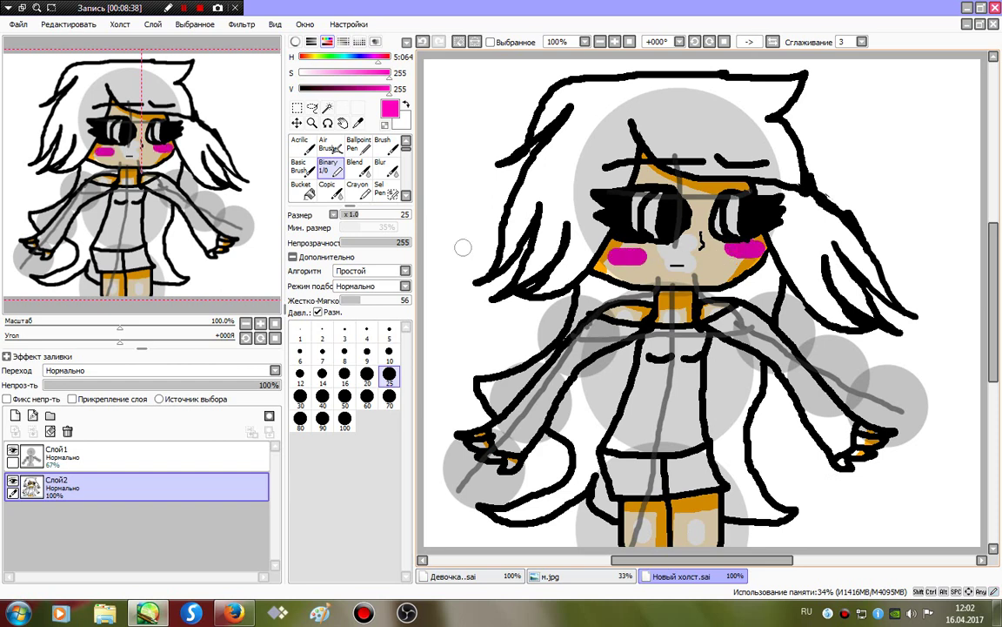
- Soften the blush and all skin shading with Blur at sizes 20 and 50, and clear the skin selection
click(383, 168)
click(389, 462)
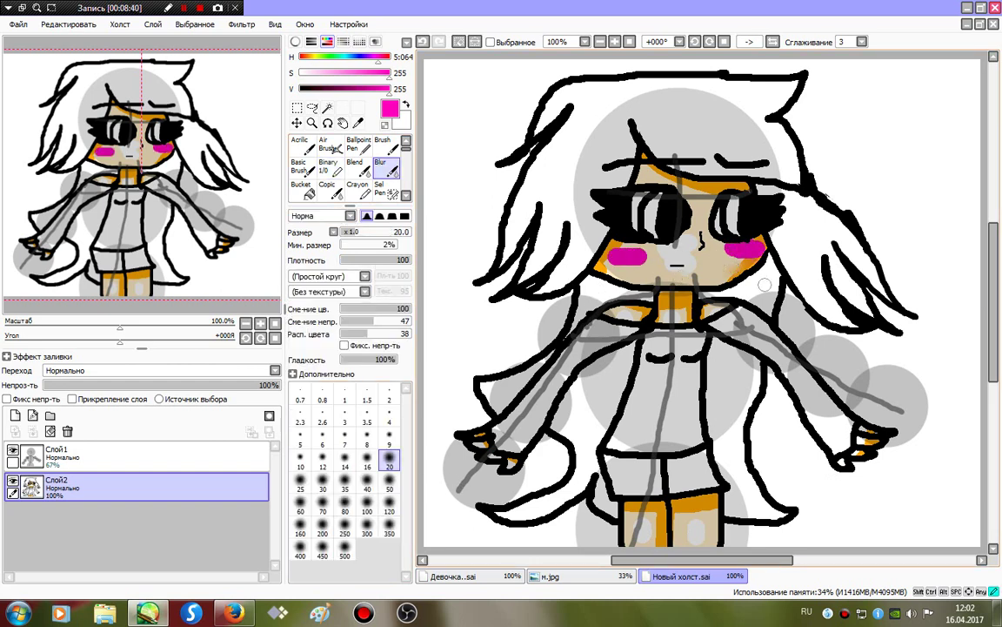
drag(609, 255, 648, 258)
drag(728, 250, 762, 250)
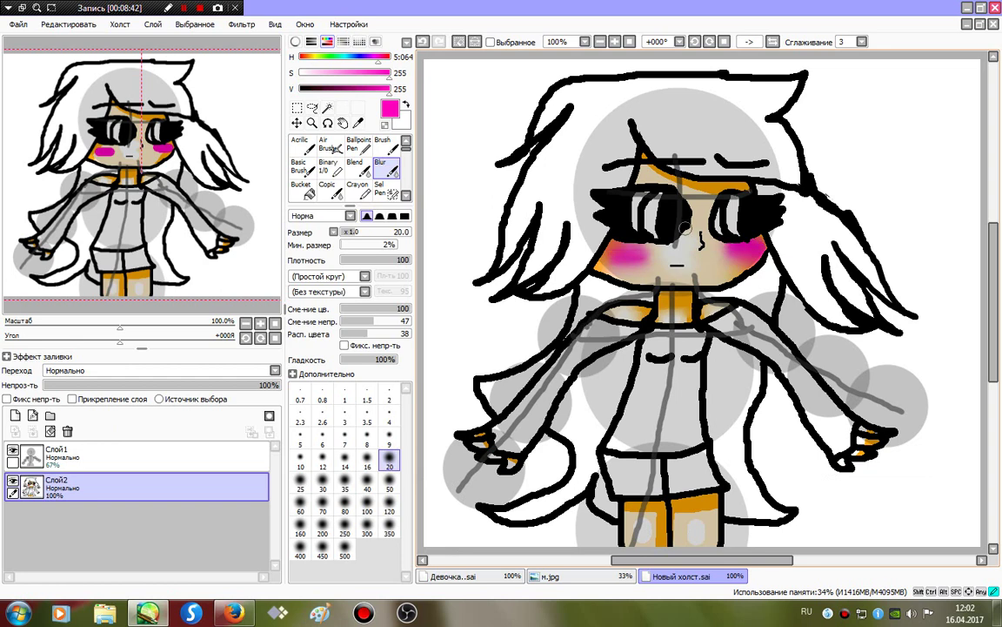
click(389, 485)
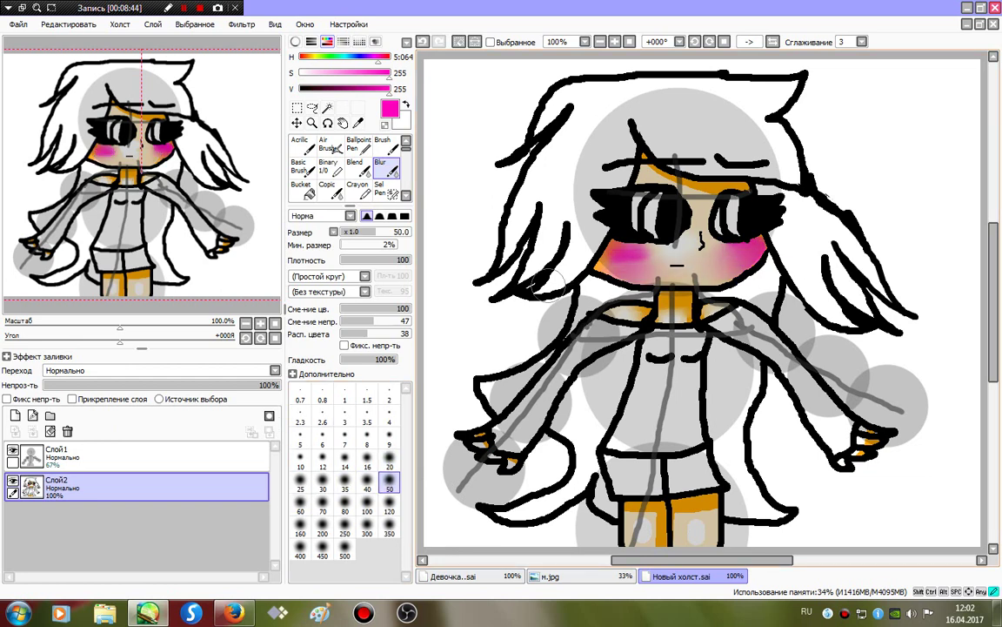
drag(552, 284, 627, 254)
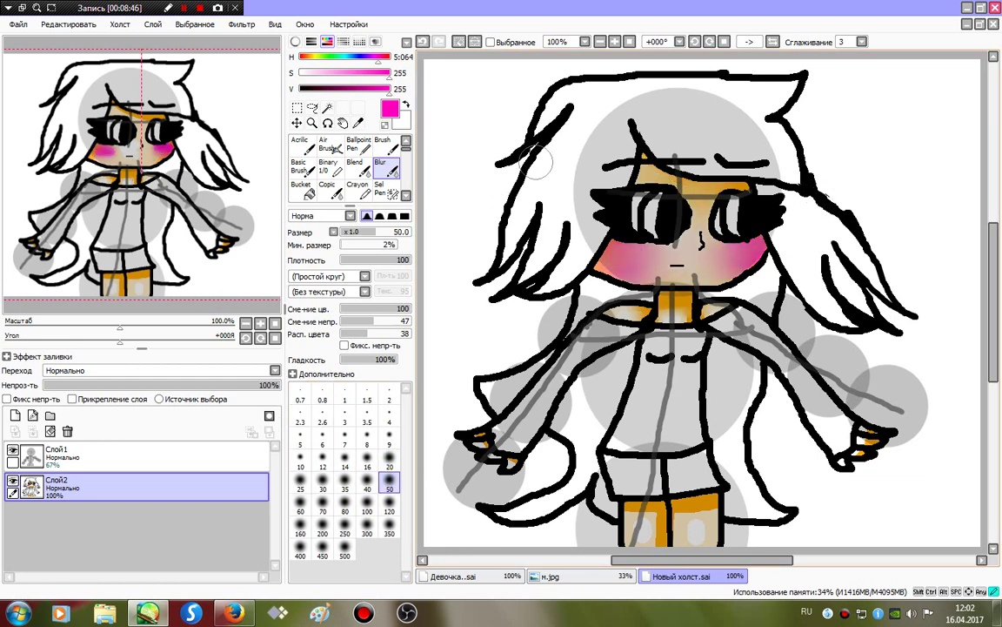
mouse_move(641, 411)
mouse_down()
mouse_move(701, 417)
mouse_move(448, 531)
mouse_move(486, 550)
mouse_move(907, 493)
mouse_move(716, 483)
mouse_up()
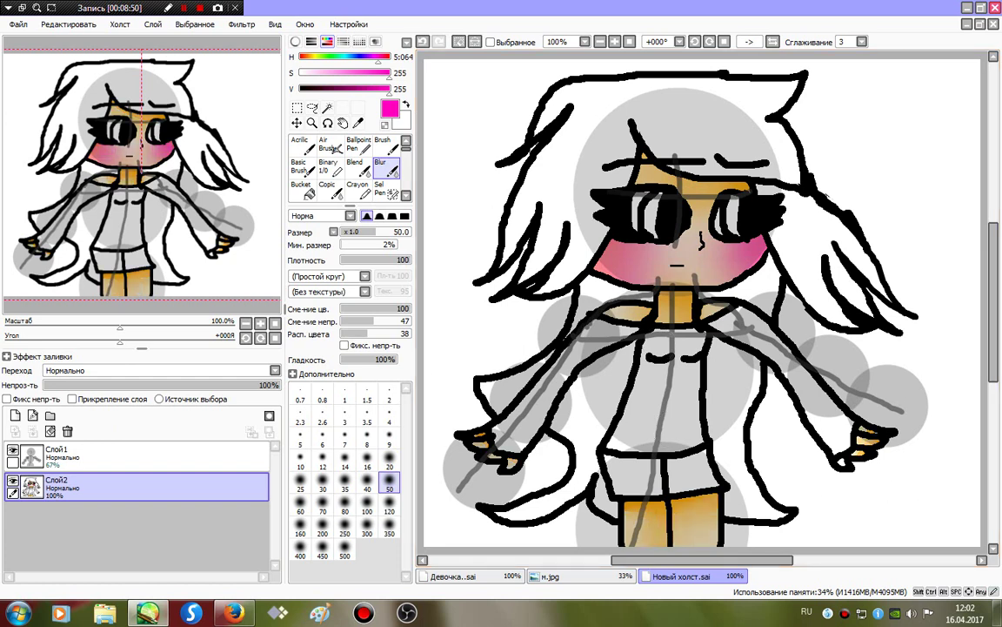
click(459, 42)
- Hide Слой1 and select the sleeves and body of the shirt with the Magic Wand
click(13, 450)
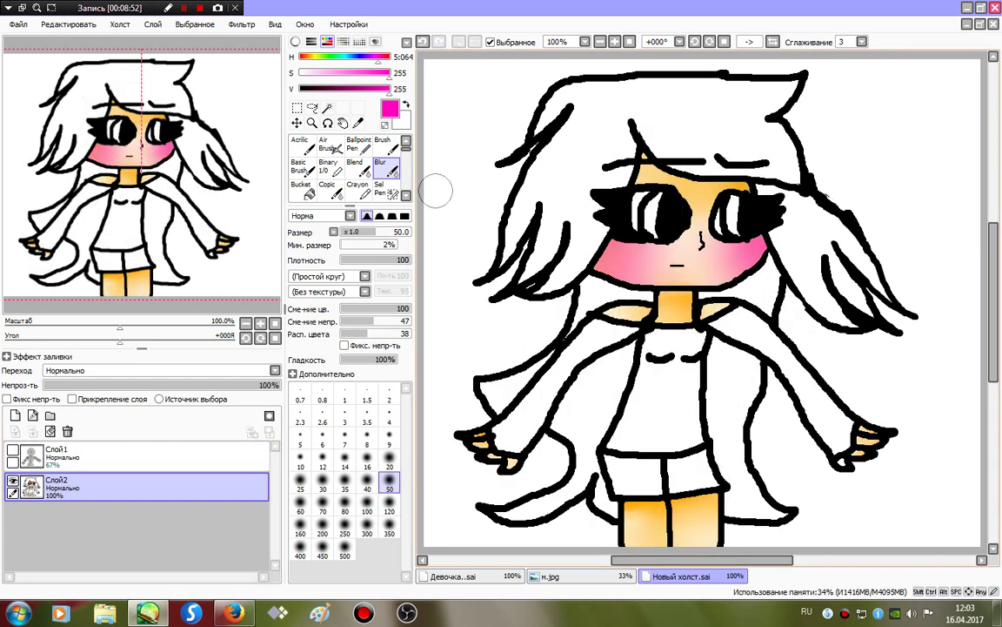
click(328, 107)
click(514, 374)
click(670, 401)
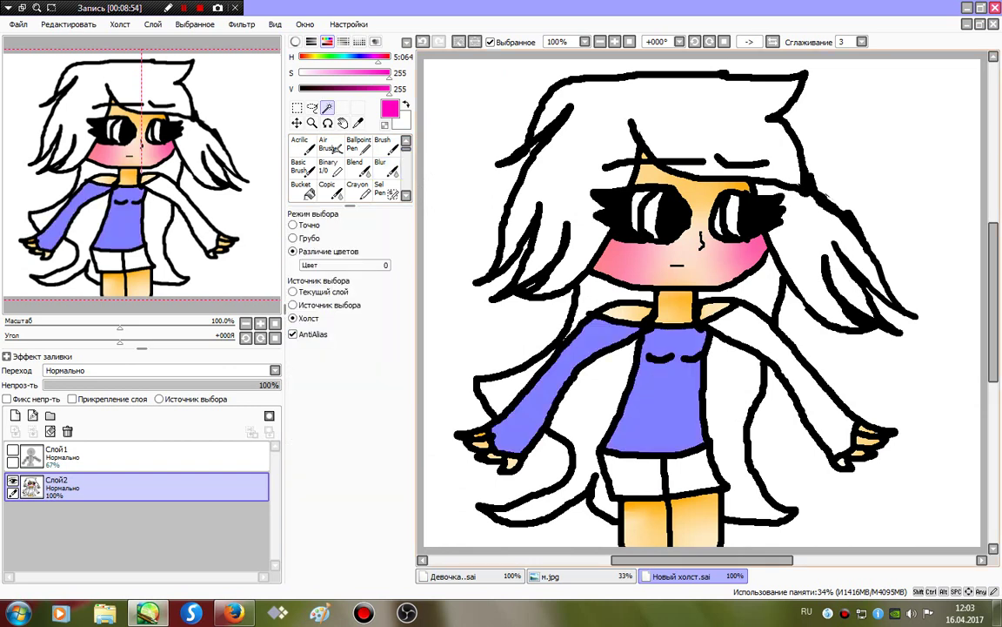
- Paint the selected shirt bright cyan with the Binary brush, using size 100 to cover the sleeves and body
click(328, 167)
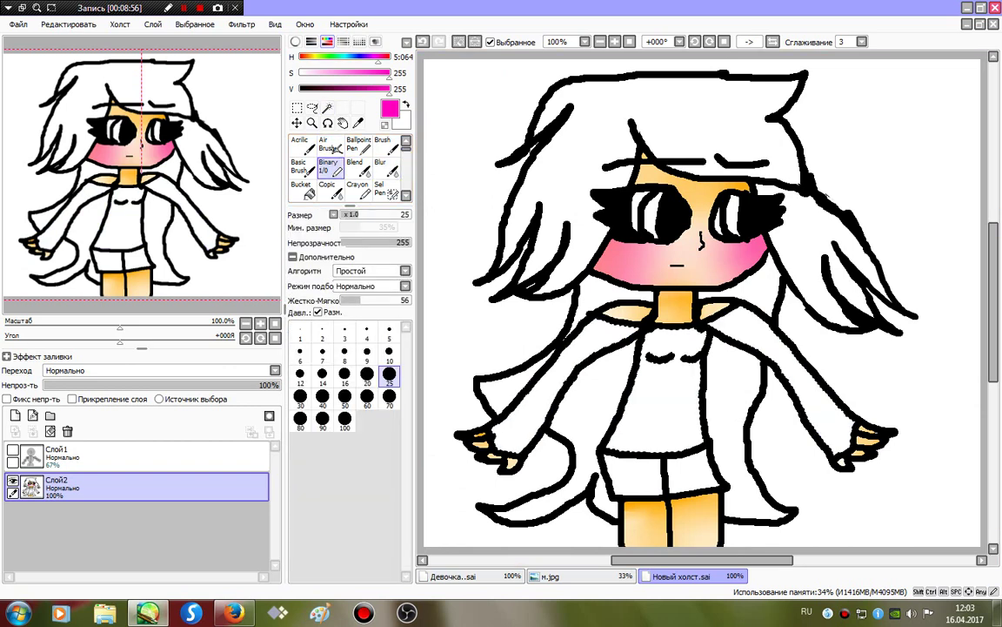
click(347, 56)
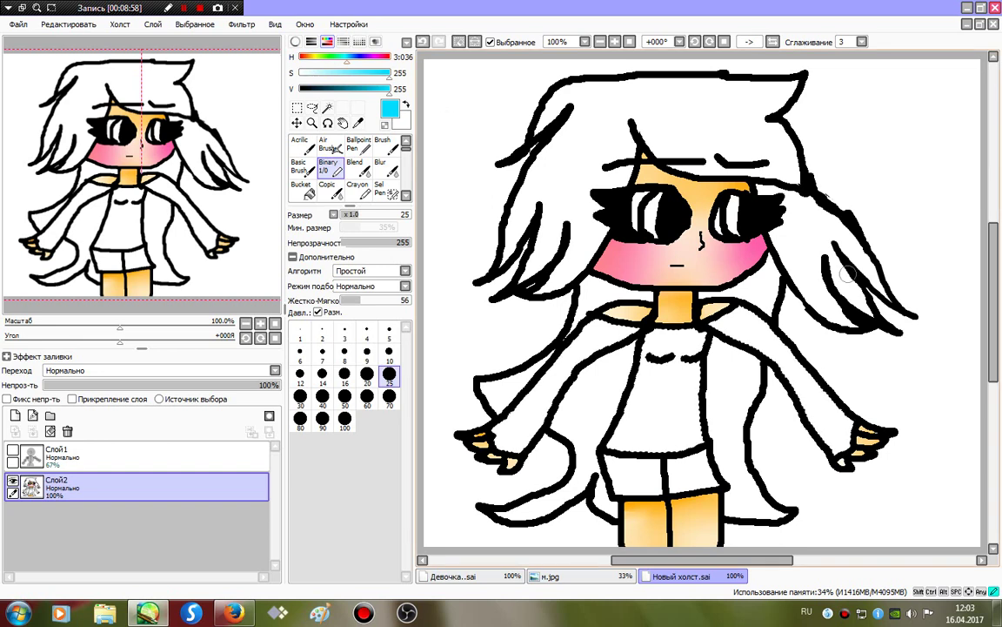
mouse_move(501, 281)
mouse_down()
mouse_move(425, 354)
mouse_move(805, 344)
mouse_up()
click(346, 421)
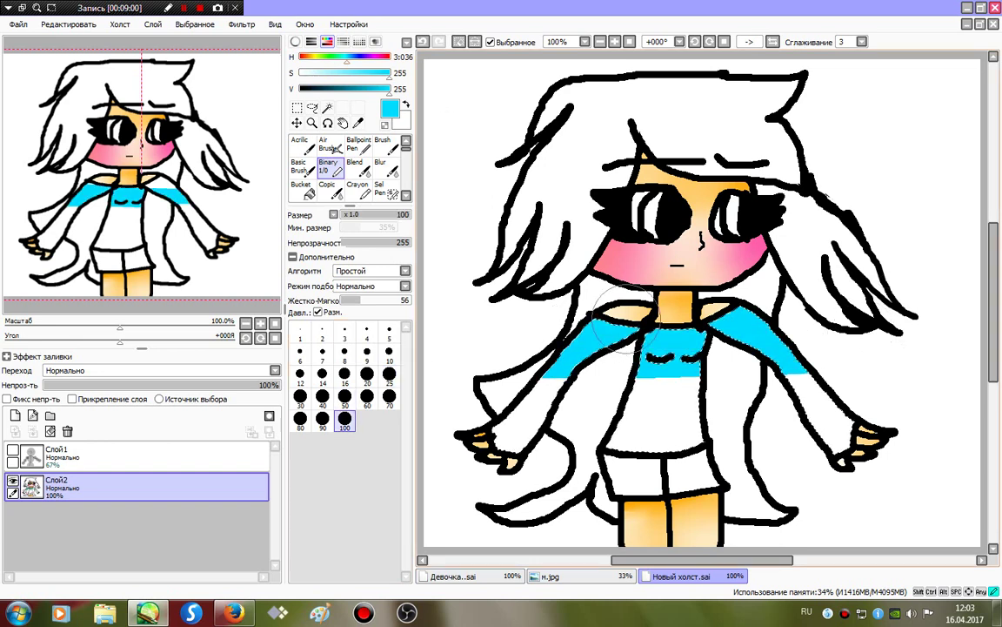
mouse_move(627, 319)
mouse_down()
mouse_move(861, 368)
mouse_move(868, 418)
mouse_up()
- Show Слой1 and shade the shirt under the chest and along the sleeves in darker cyan (V 176), brush size 25
click(13, 450)
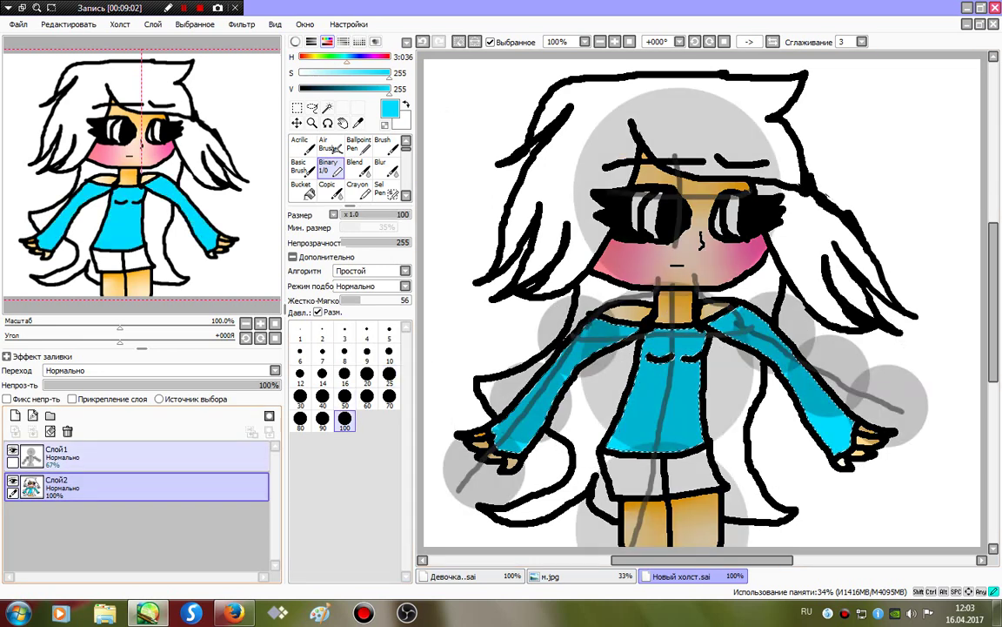
click(362, 88)
click(389, 353)
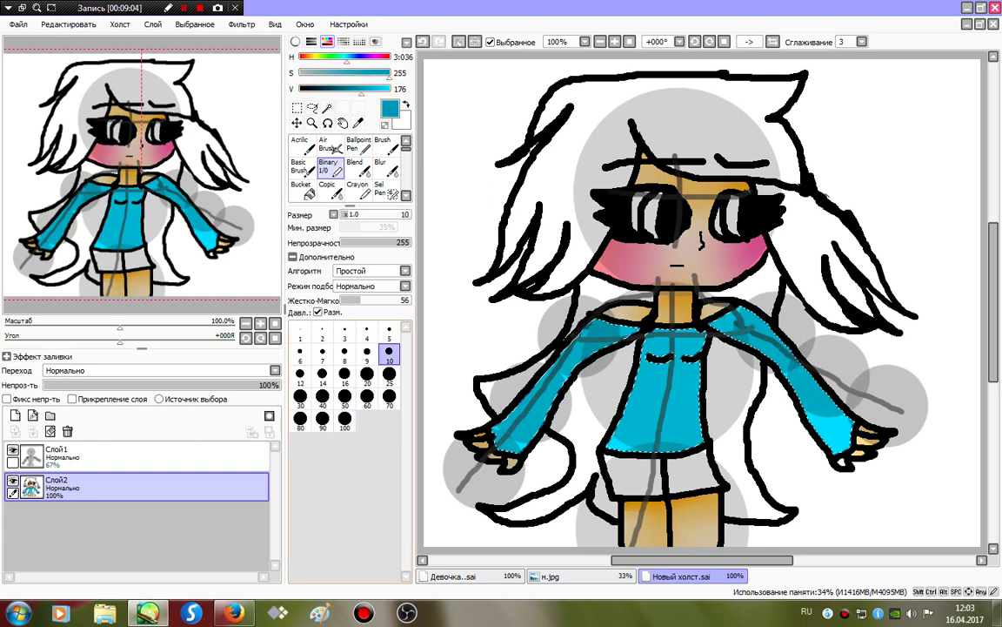
click(389, 375)
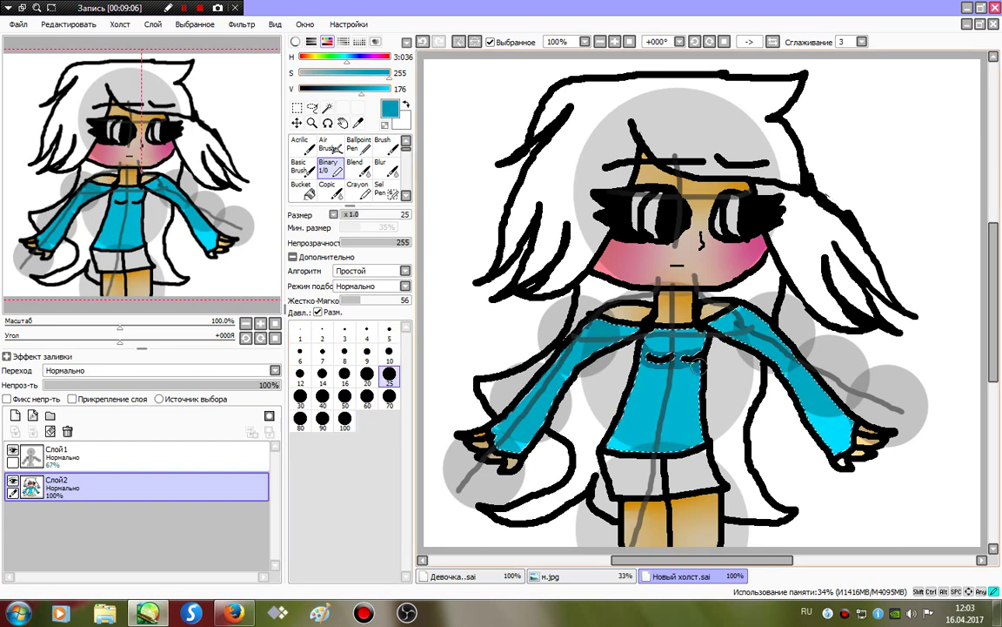
drag(693, 371, 693, 380)
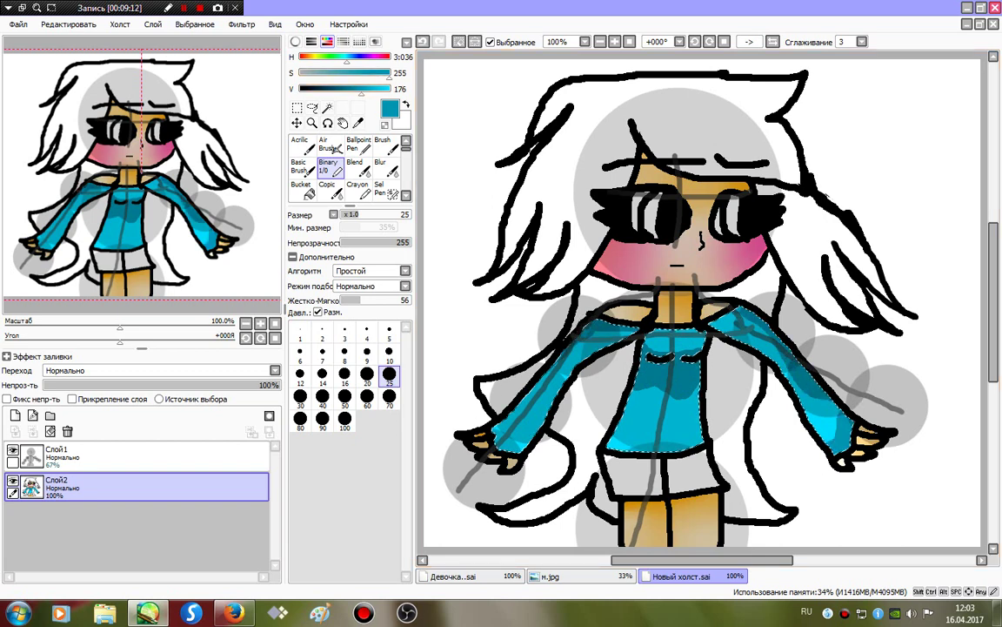
drag(355, 90, 299, 91)
click(389, 353)
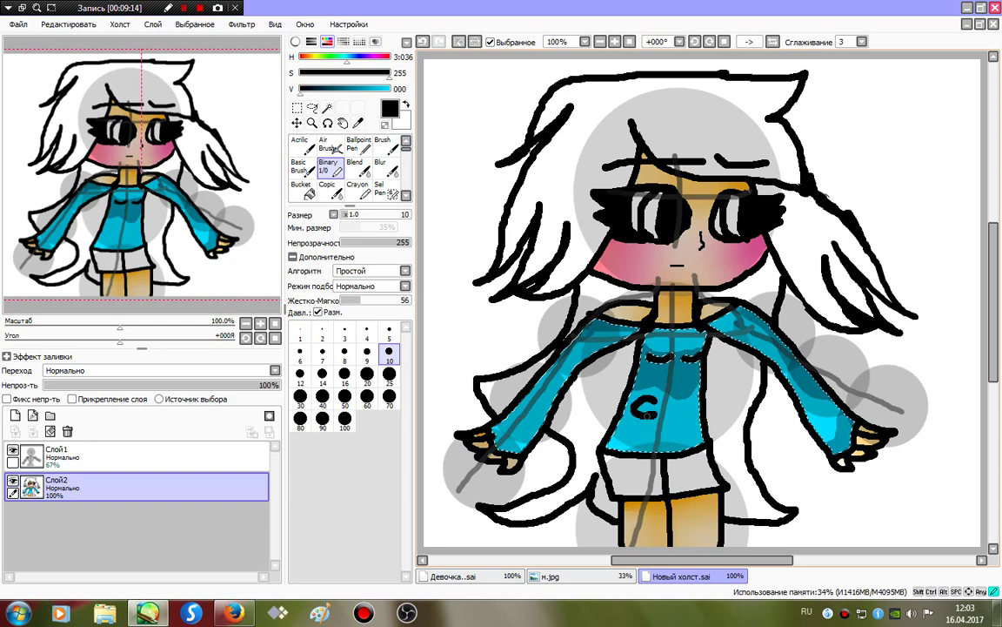
drag(679, 423, 662, 387)
key(ctrl+z)
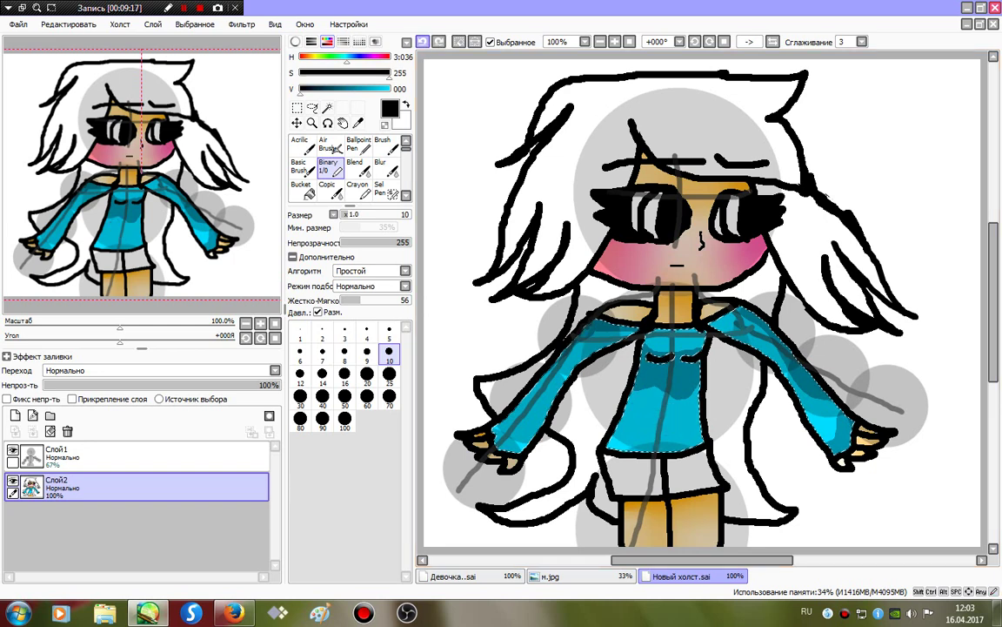
- Sample the shirt's darker cyan with Слой1 hidden, show that layer again, and soften the shirt shading with Blur at size 50
click(389, 398)
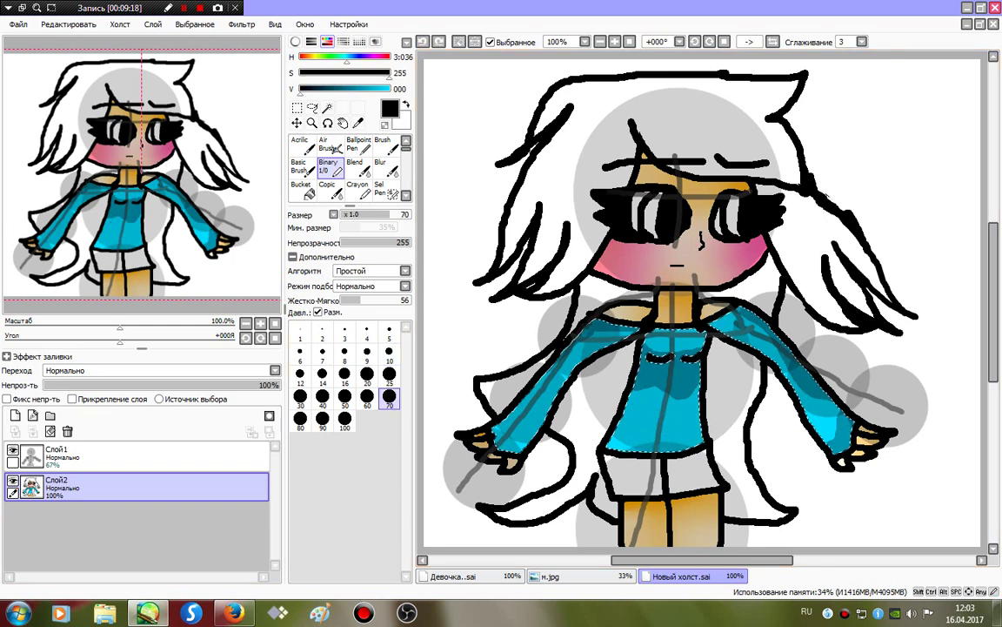
alt+click(679, 374)
click(12, 450)
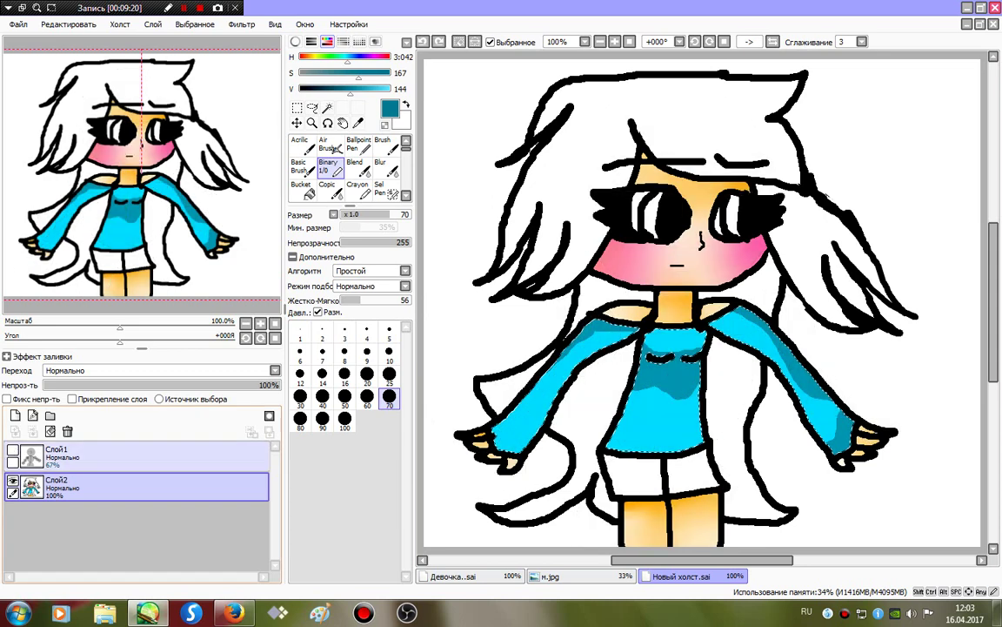
right_click(664, 385)
click(13, 449)
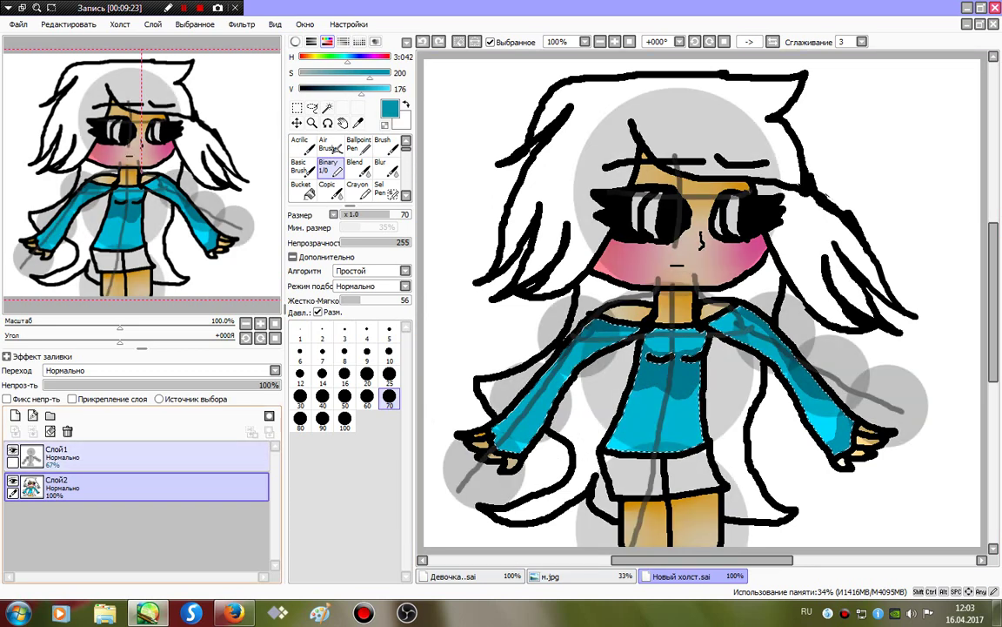
click(380, 166)
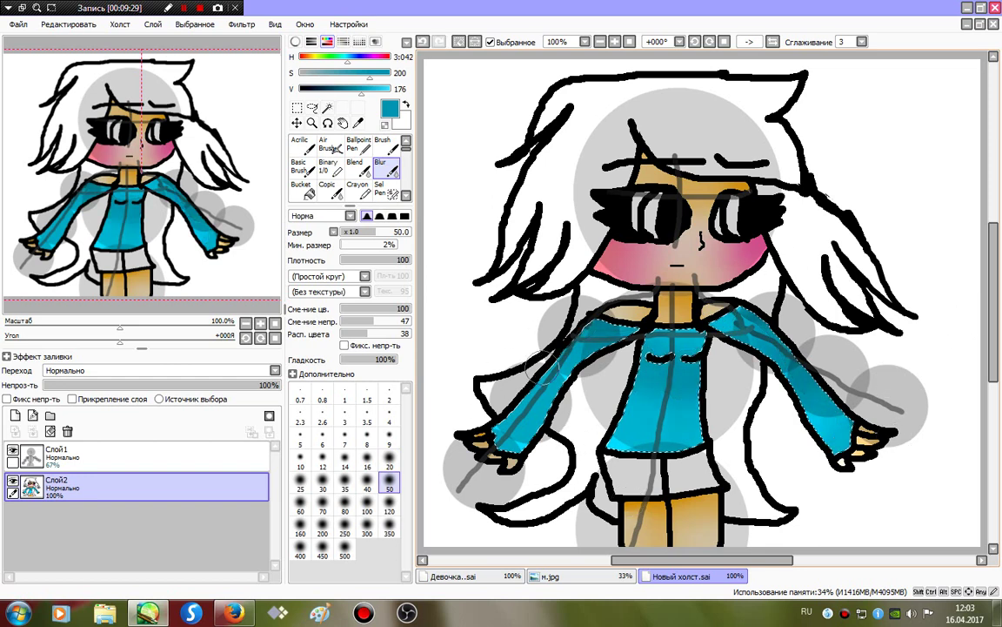
- Place white spots near both cuffs and on the lower shirt body with the Binary brush at size 70
click(328, 165)
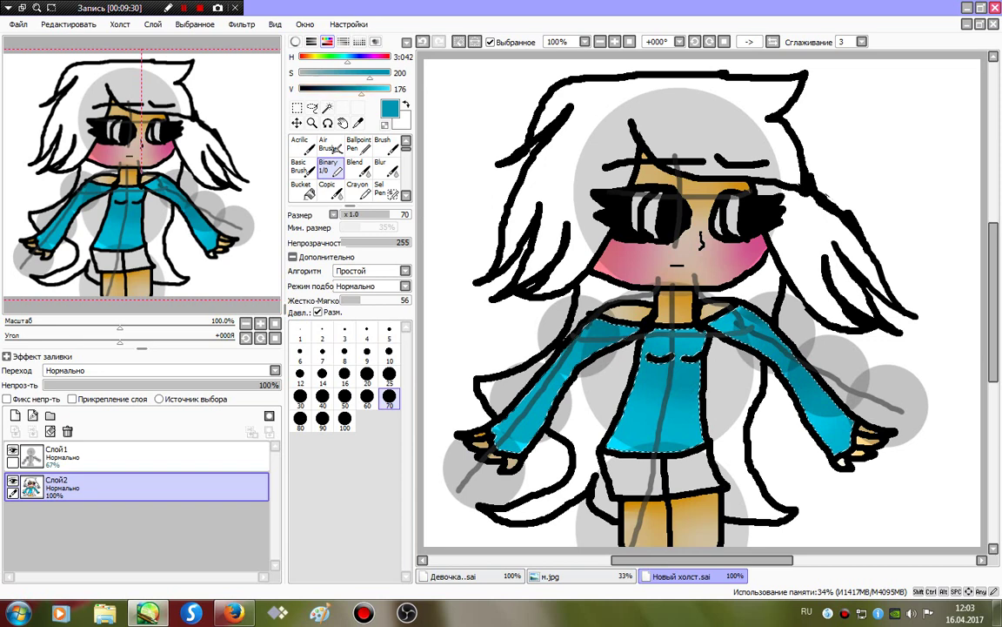
drag(370, 74, 390, 88)
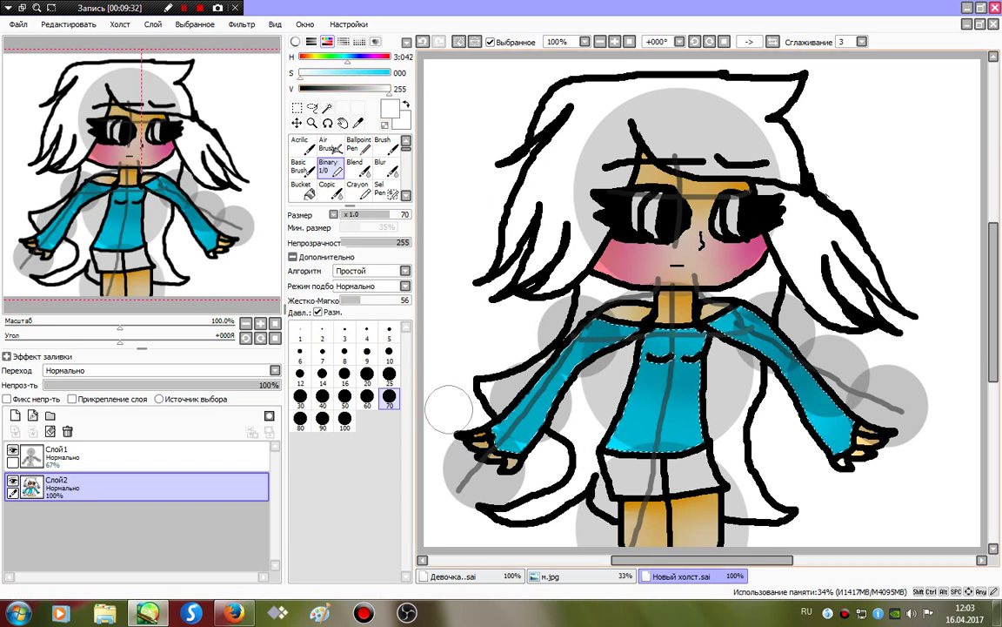
click(500, 409)
click(686, 412)
click(835, 426)
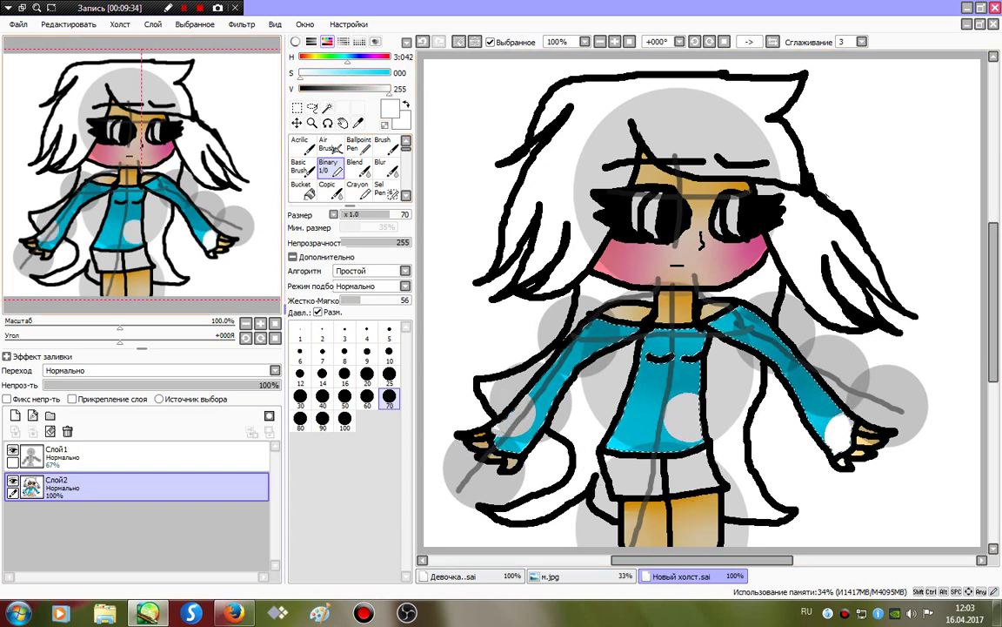
- Soften the white highlights on the cuffs and shirt body with Blur at size 50 and hide Слой1
click(380, 165)
mouse_move(796, 396)
mouse_down()
mouse_move(961, 388)
mouse_move(641, 431)
mouse_move(953, 414)
mouse_move(803, 412)
mouse_move(816, 345)
mouse_move(905, 300)
mouse_up()
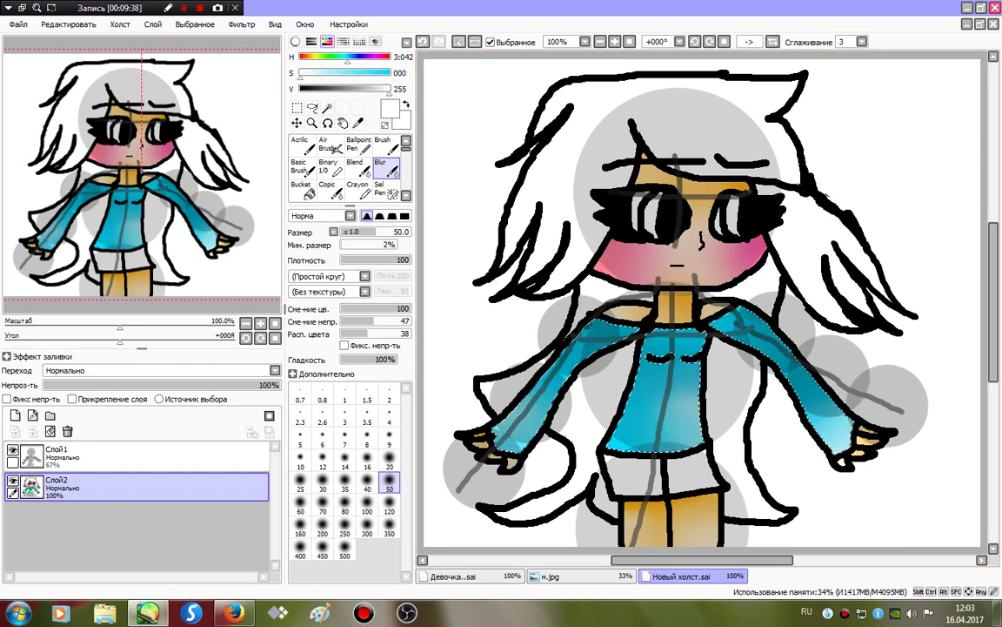
click(12, 450)
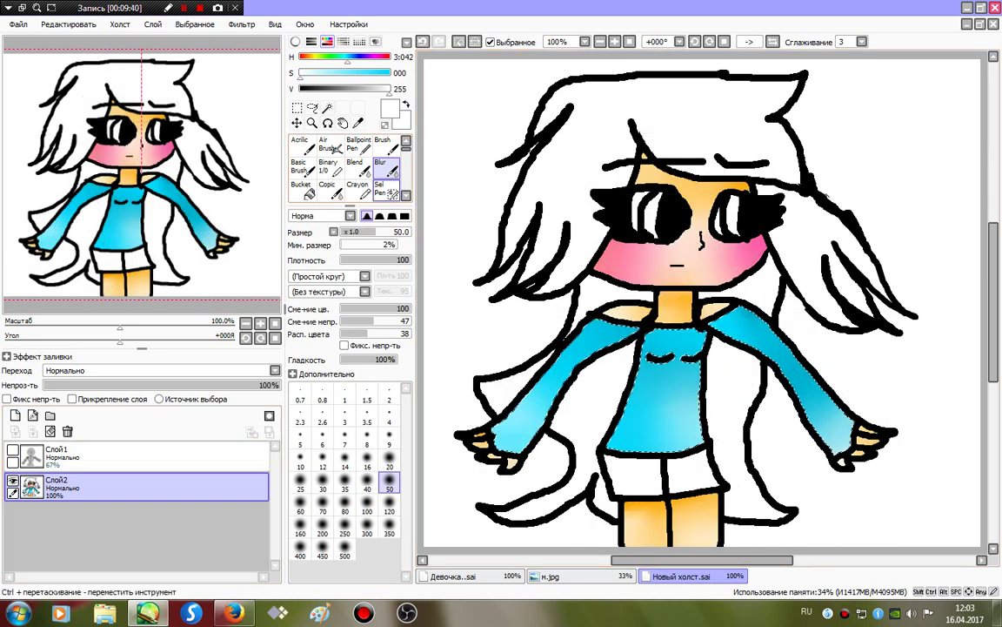
- Paint a bright pink stripe (H 5:076, S 255, V 255) across both sleeves and the shirt body with the Binary brush at size 25
click(328, 165)
click(378, 58)
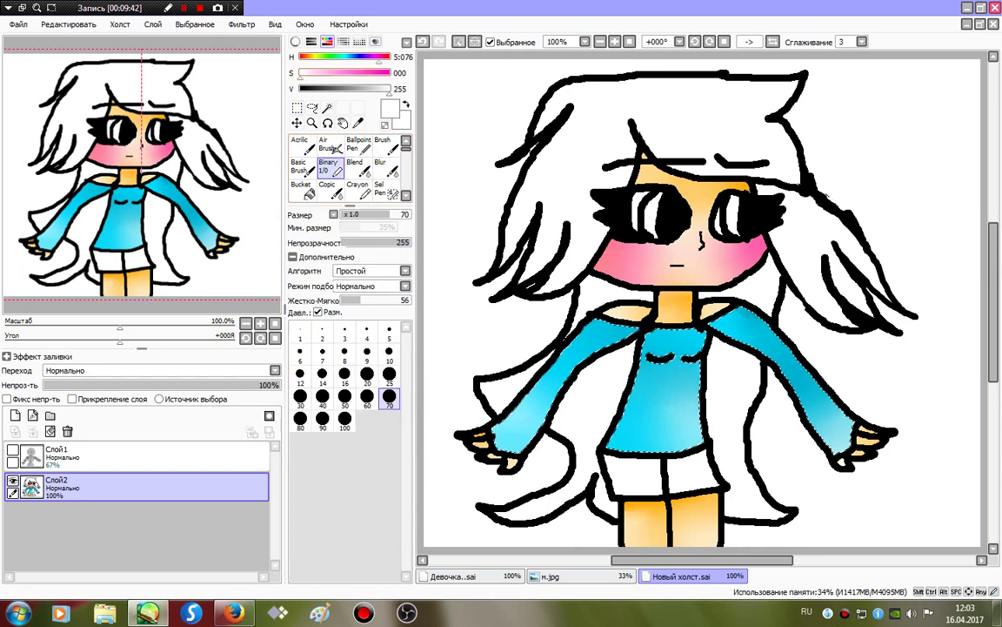
click(389, 73)
click(389, 375)
mouse_move(548, 361)
mouse_down()
mouse_move(777, 367)
mouse_move(804, 355)
mouse_up()
- Blend the pink stripes into the cyan shirt with Blur at sizes 16, 20 and 50, showing Слой1 as a guide
click(385, 168)
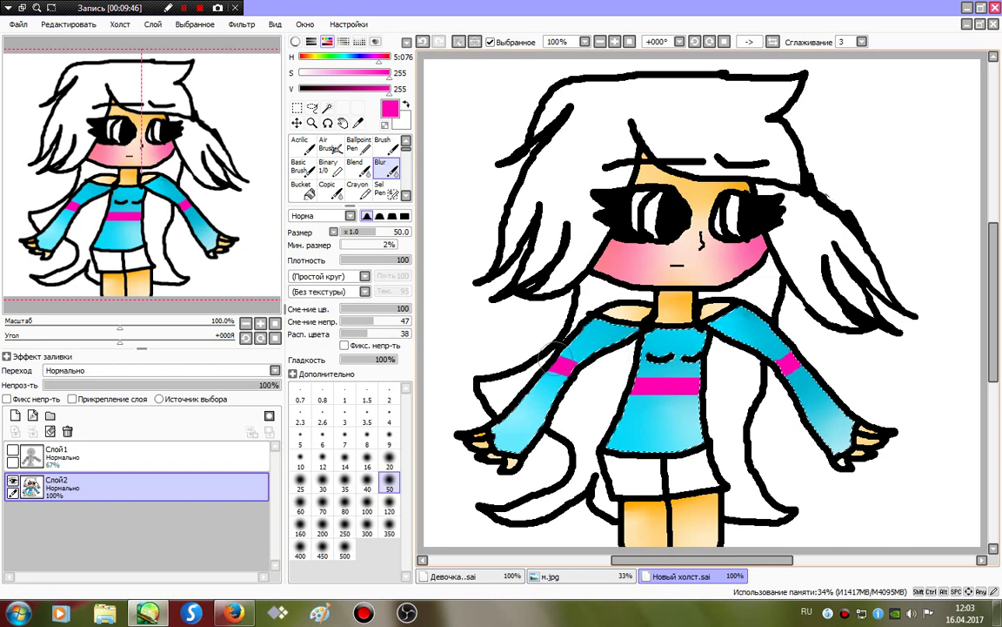
click(367, 461)
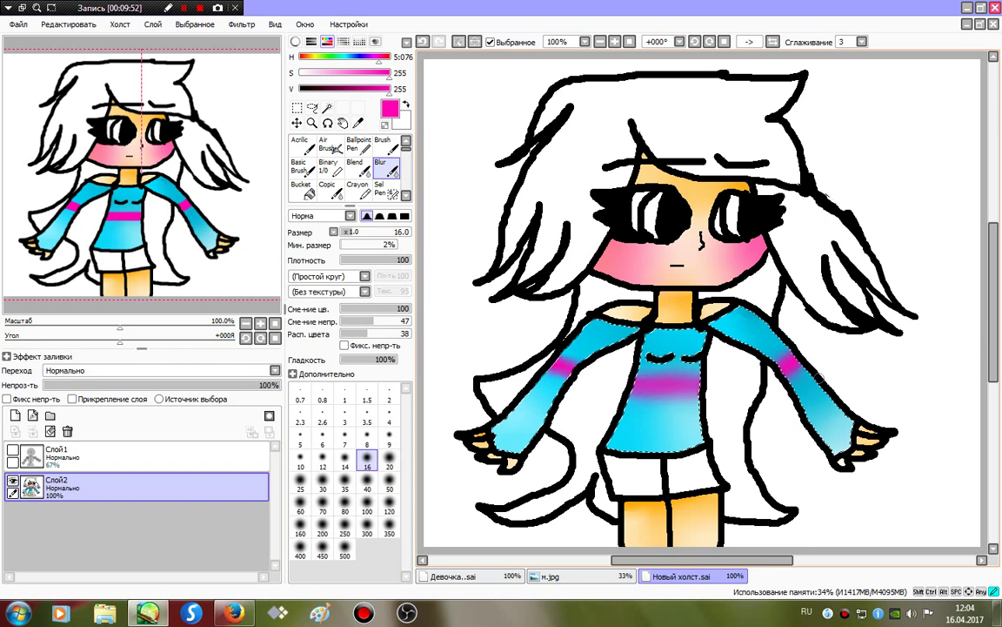
click(389, 462)
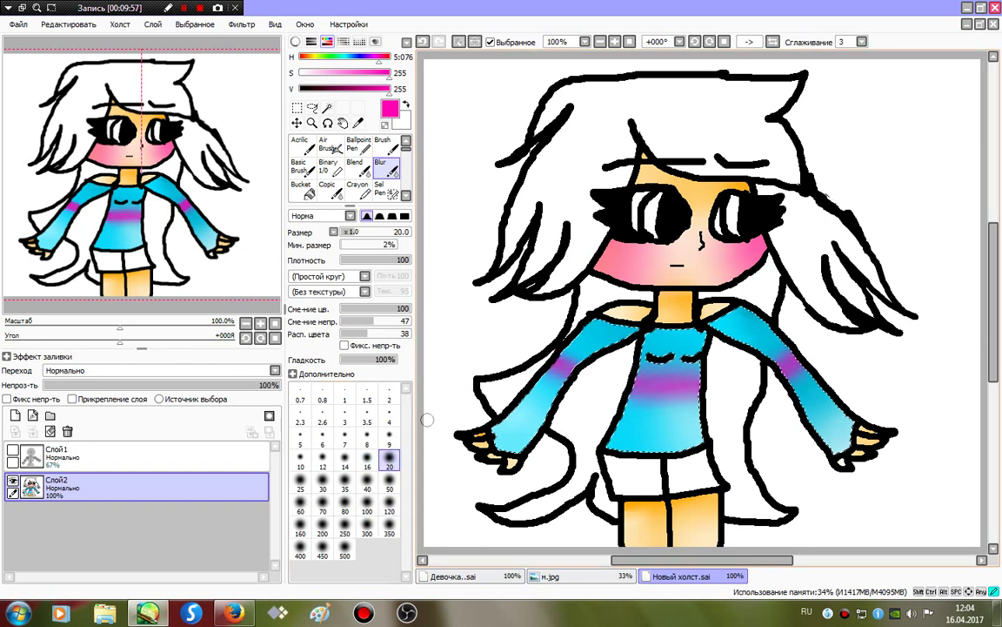
click(13, 450)
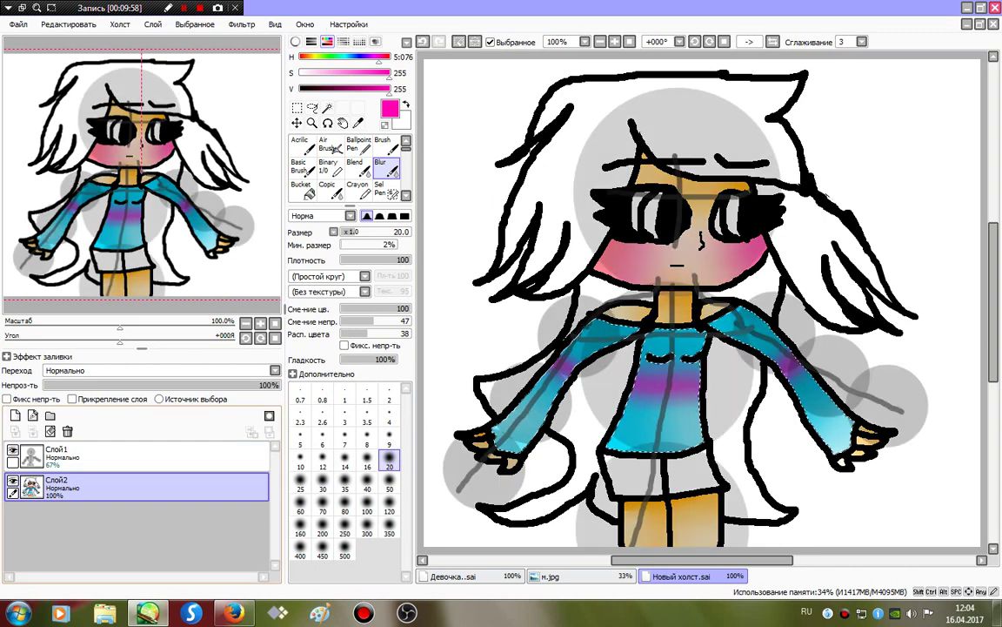
click(389, 488)
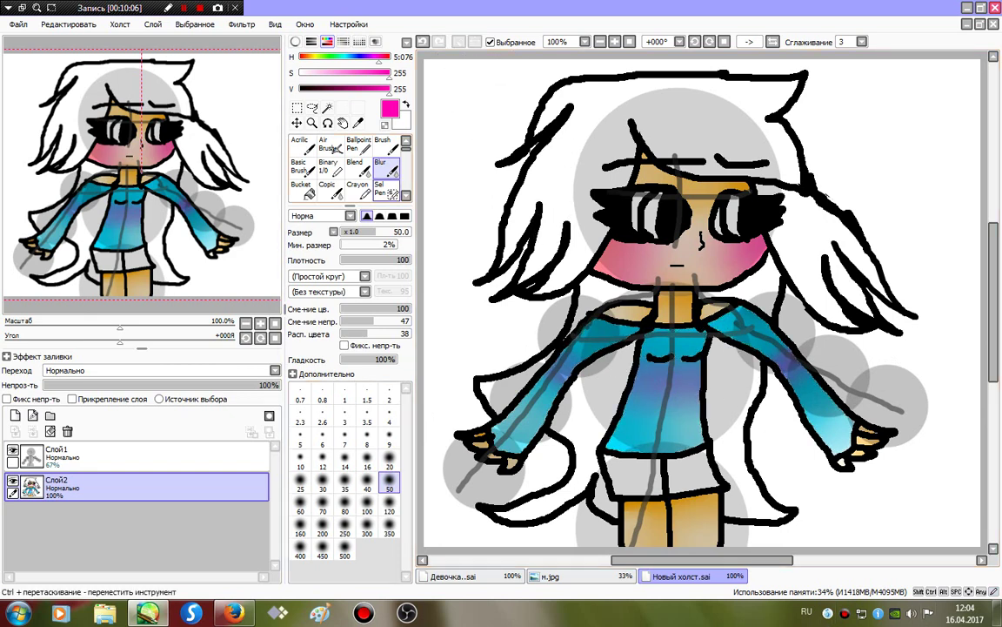
- Hide Слой1, select the shorts with the Magic Wand and paint them bright cyan (H 2:244) with the Binary brush at size 70
click(327, 107)
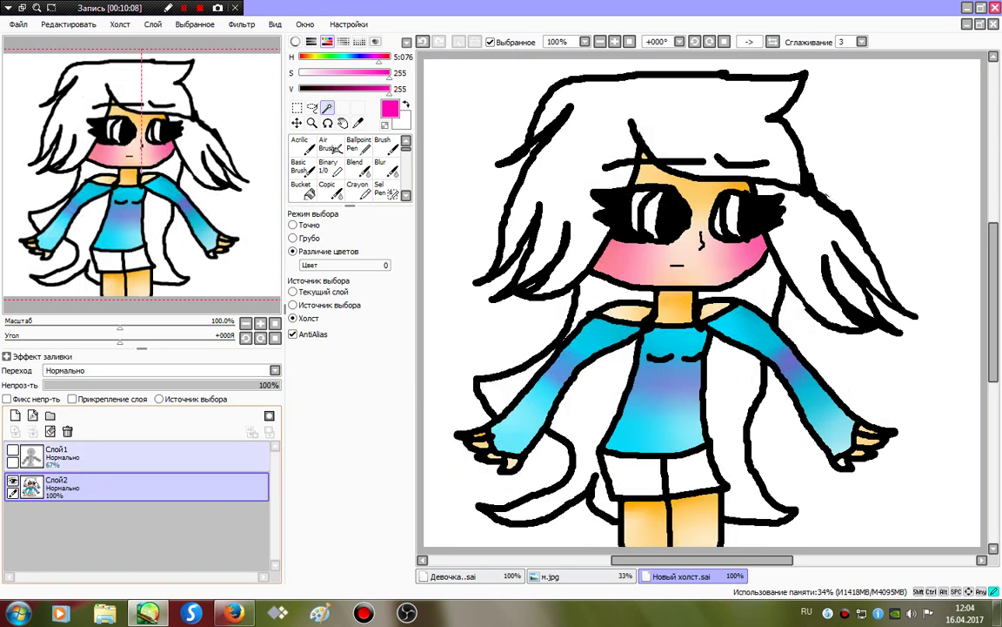
click(638, 476)
click(330, 145)
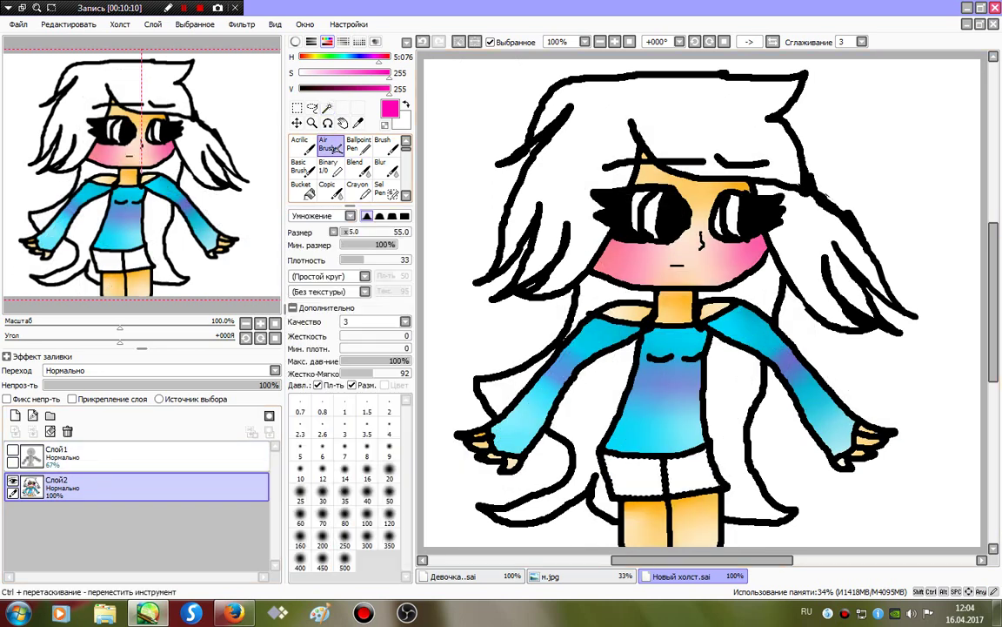
click(330, 168)
drag(313, 57, 344, 56)
click(389, 398)
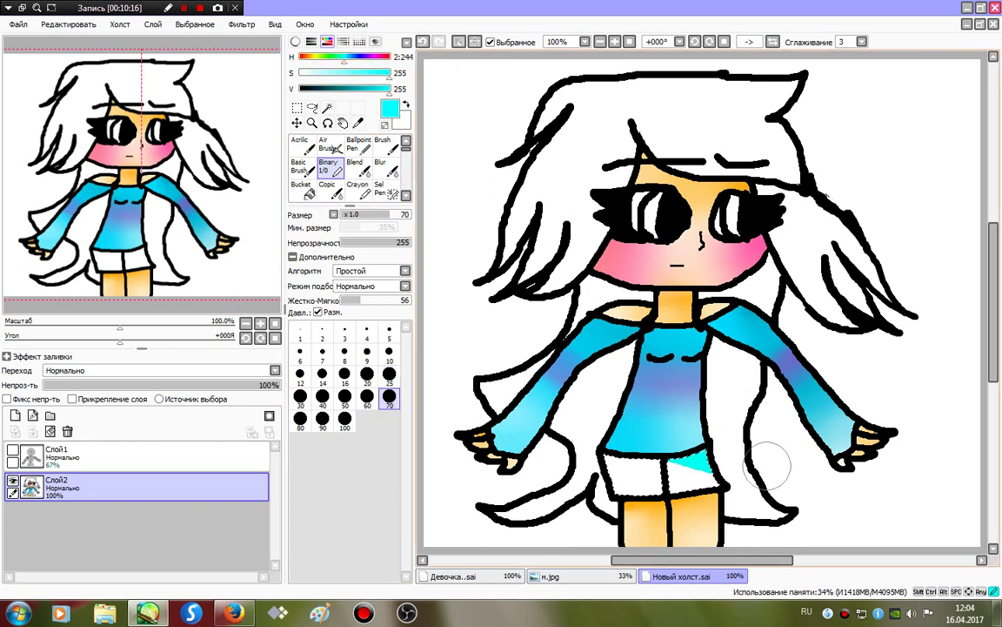
- Shade the shorts in darker teal (S 82, V 188) with brush size 25 and place a white spot on each leg
click(366, 89)
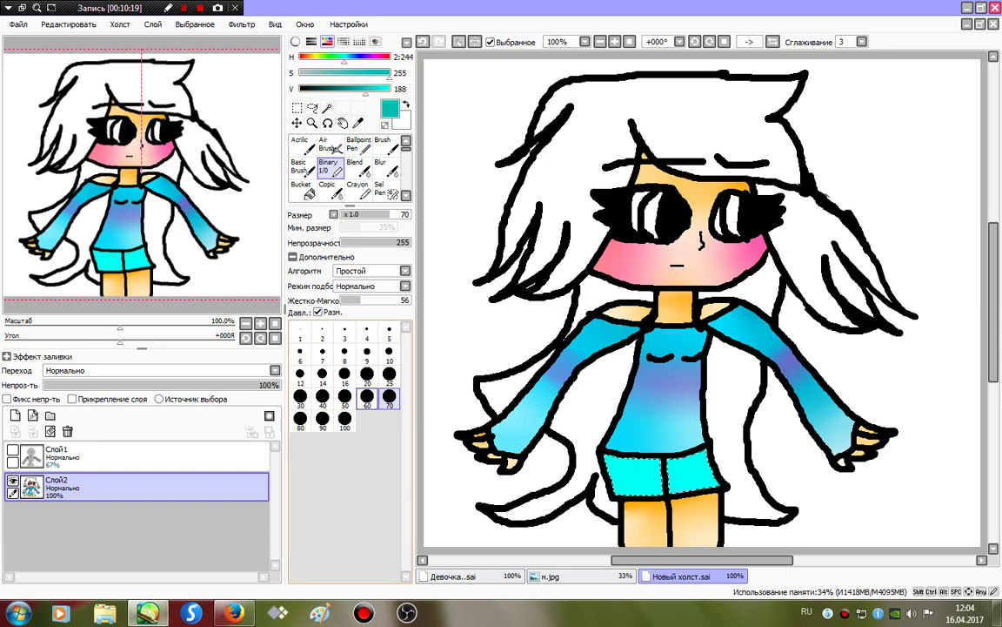
click(389, 376)
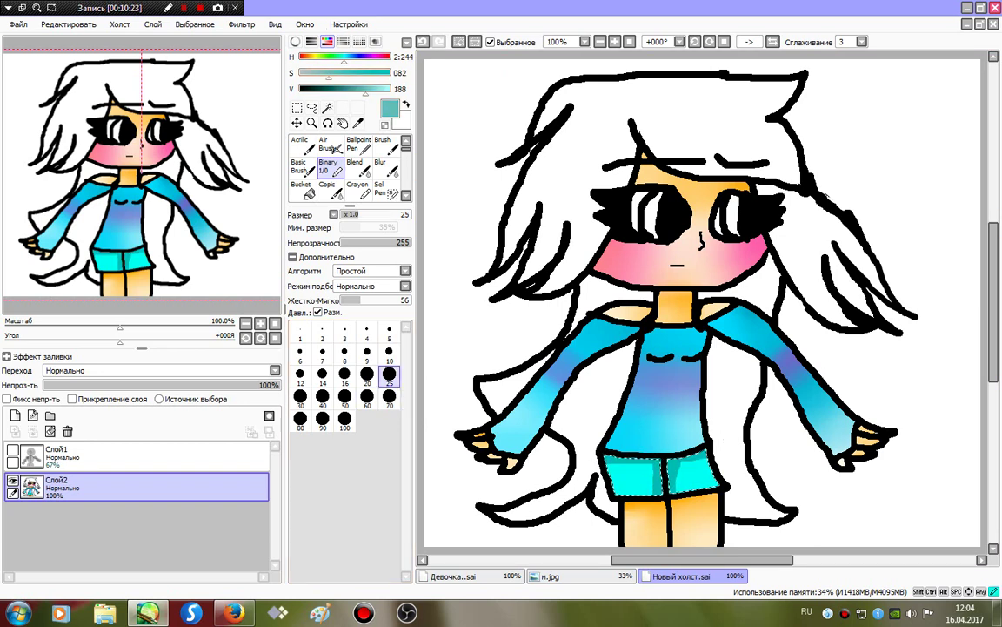
right_click(709, 424)
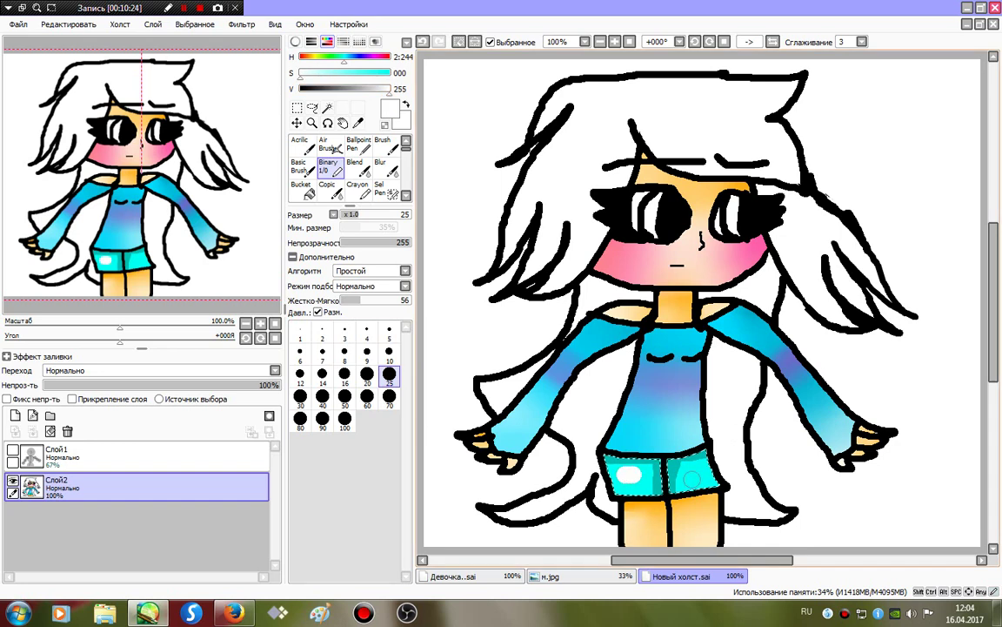
- Blend the shorts' shading and white spots with Blur at size 20, undoing the first blur attempt, and clear the selection
click(381, 167)
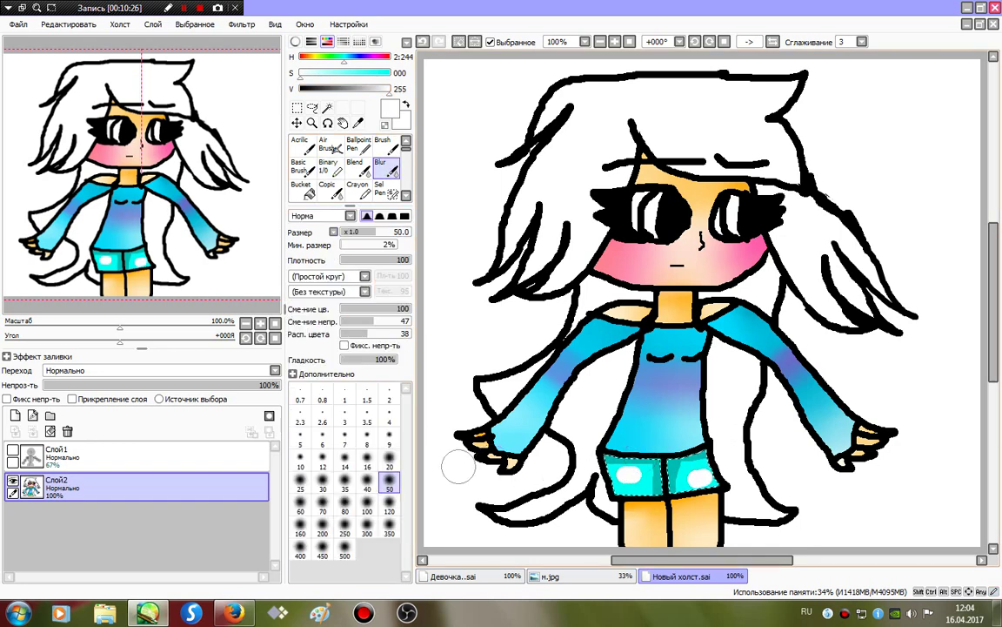
click(389, 461)
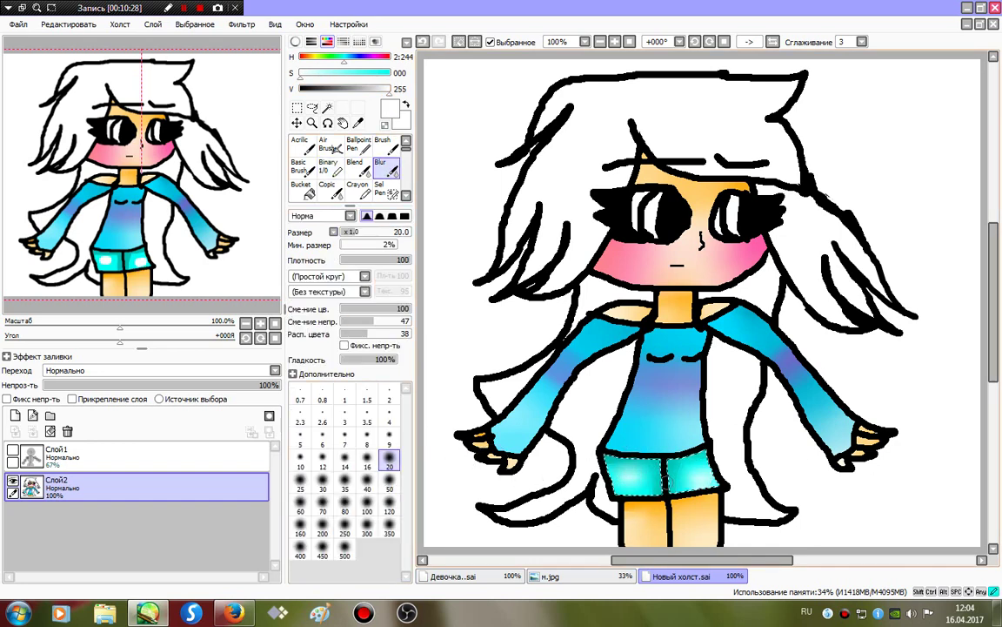
key(ctrl+z)
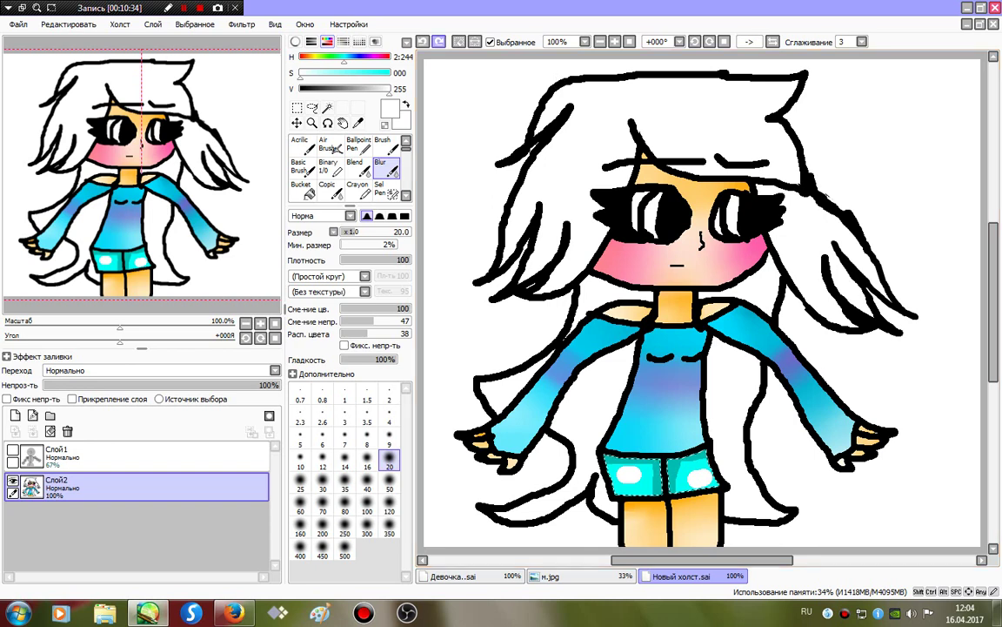
key(ctrl+z)
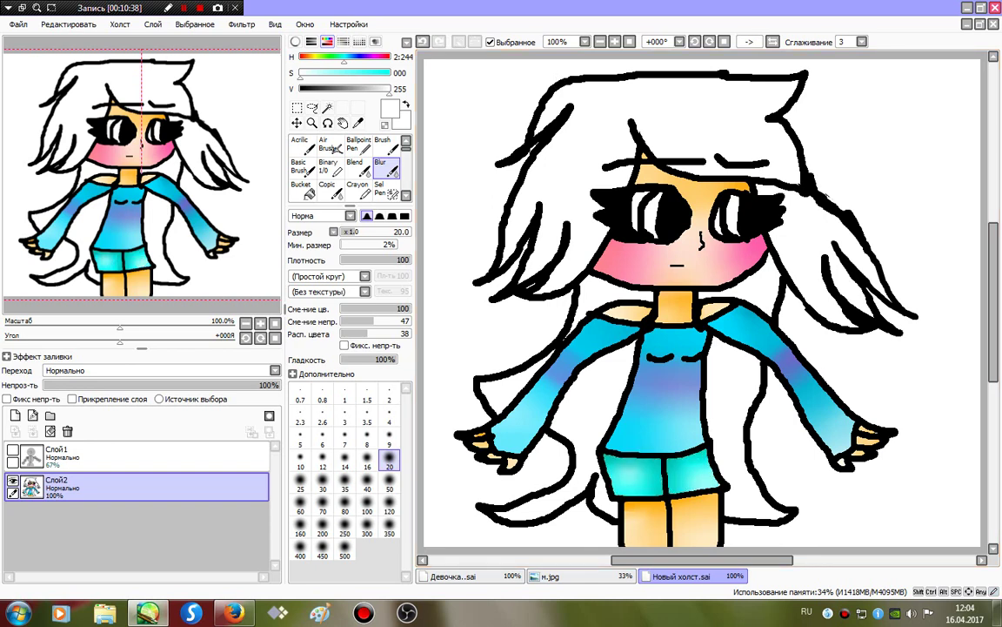
- Select all the hair areas with the Magic Wand, including the side locks and the long strands behind the body
key(w)
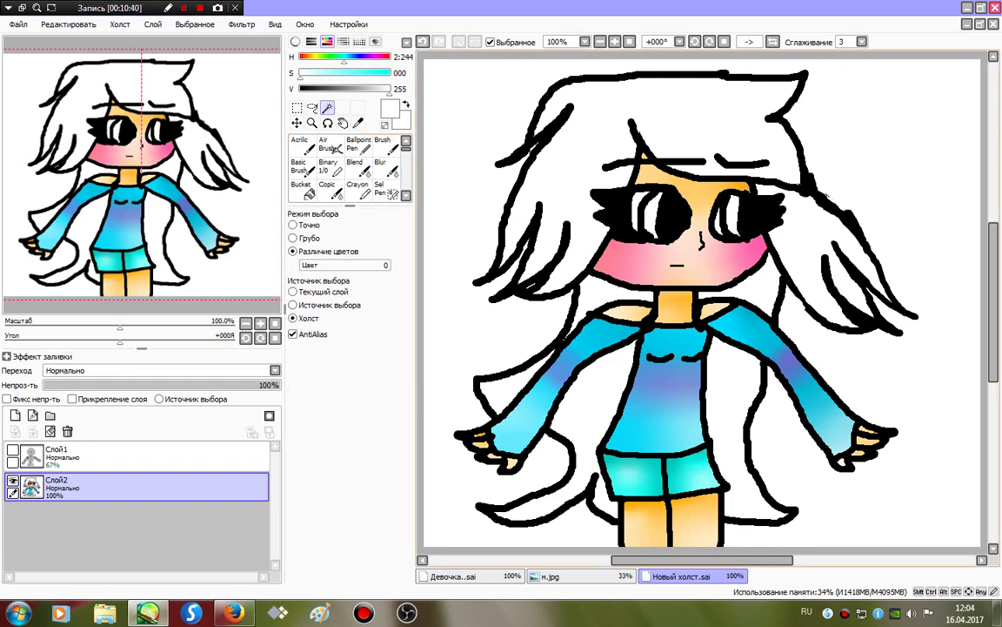
click(609, 130)
click(810, 233)
click(765, 283)
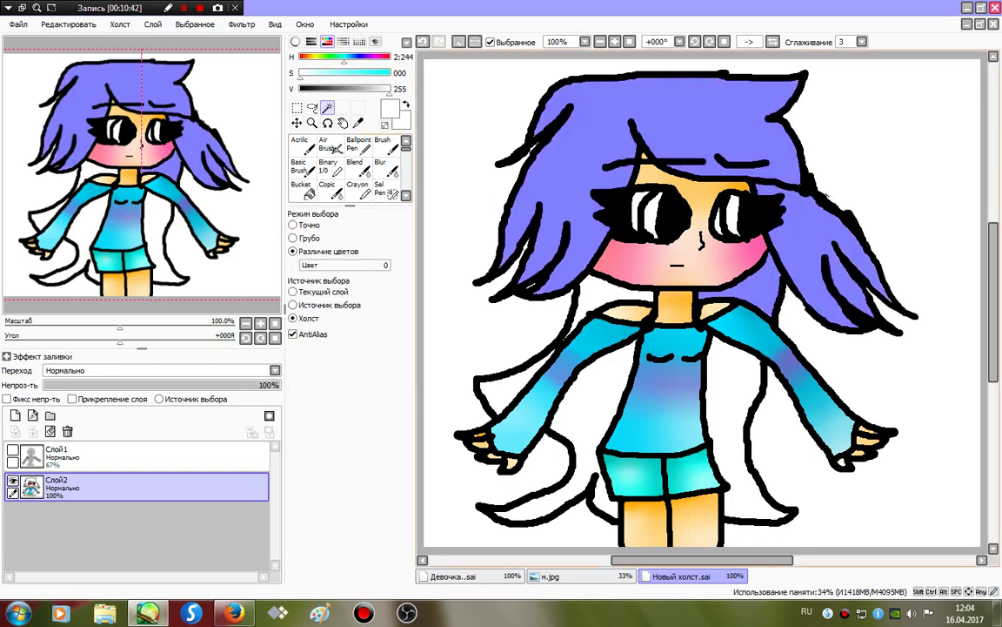
click(734, 396)
click(599, 405)
click(594, 294)
click(509, 394)
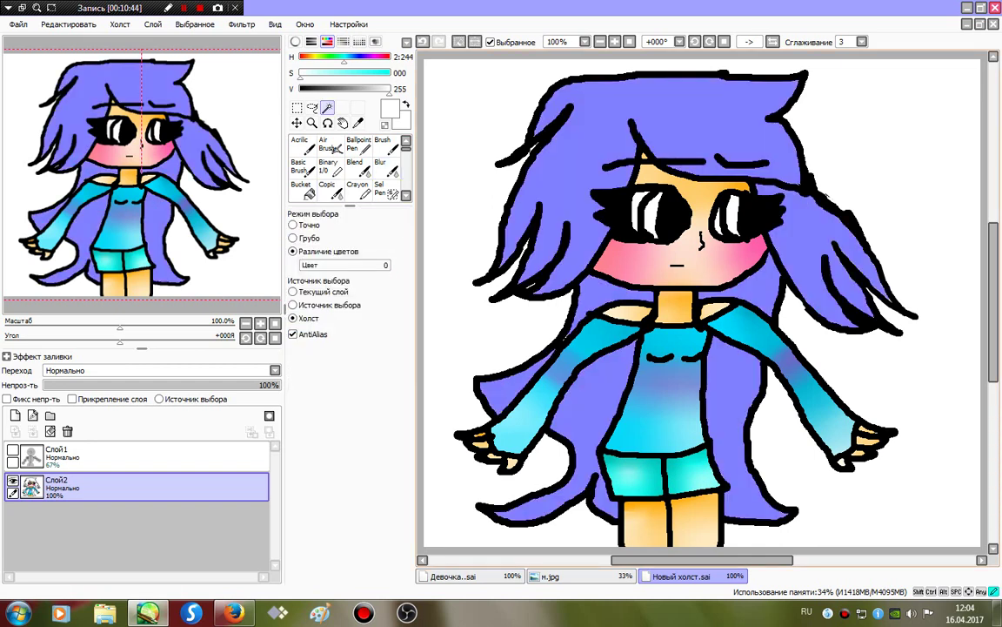
- Paint the selected hair blue-violet (H 4:080, S 255, V 255) with the Binary brush at size 100
click(328, 166)
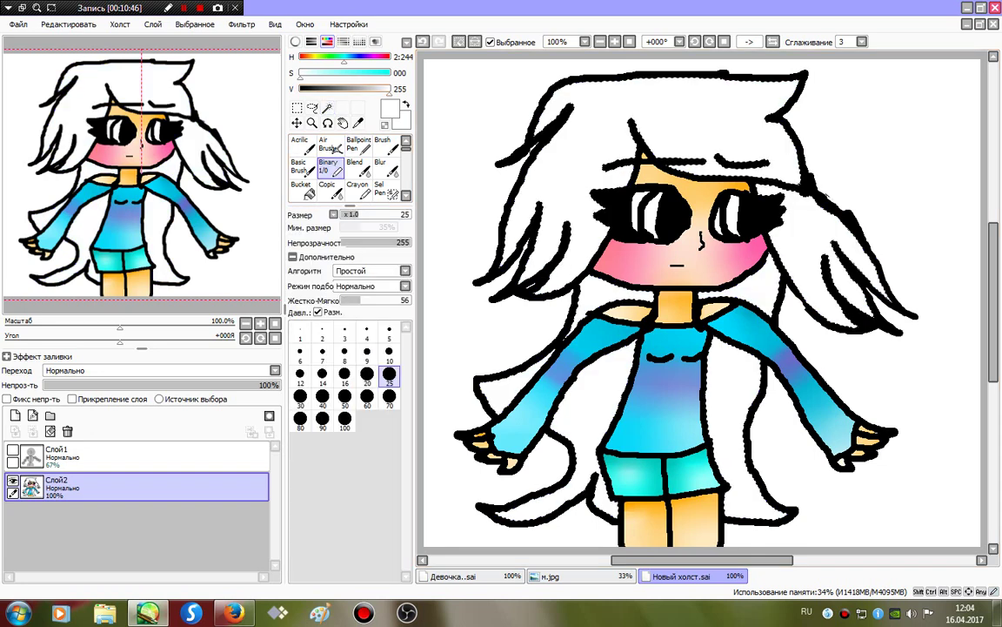
click(389, 74)
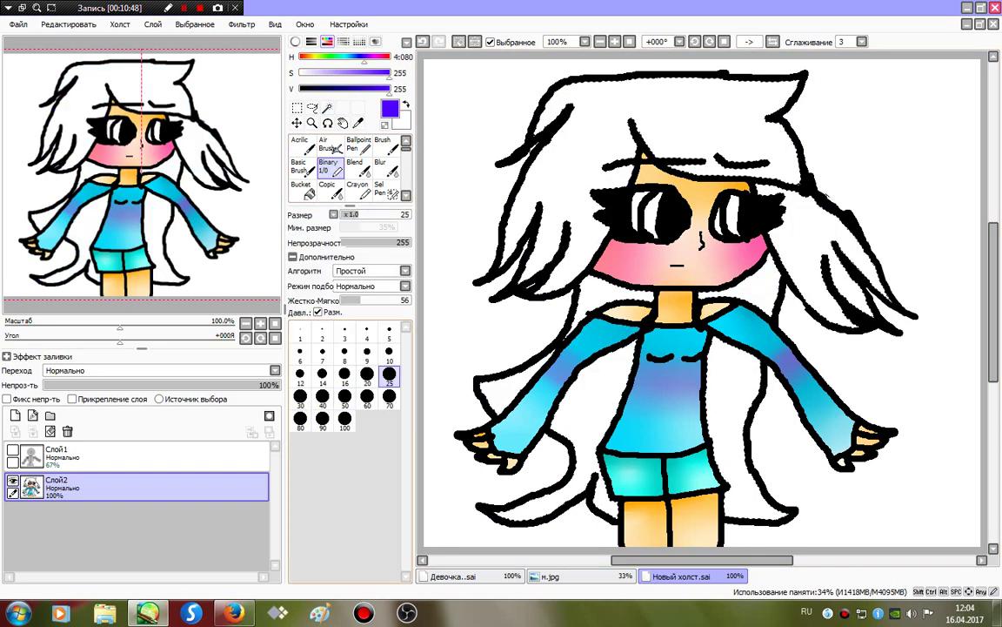
click(344, 419)
mouse_move(716, 427)
mouse_down()
mouse_move(628, 485)
mouse_move(559, 557)
mouse_move(607, 514)
mouse_move(396, 500)
mouse_move(571, 409)
mouse_move(584, 370)
mouse_move(680, 322)
mouse_move(889, 96)
mouse_move(579, 161)
mouse_move(686, 74)
mouse_move(459, 230)
mouse_up()
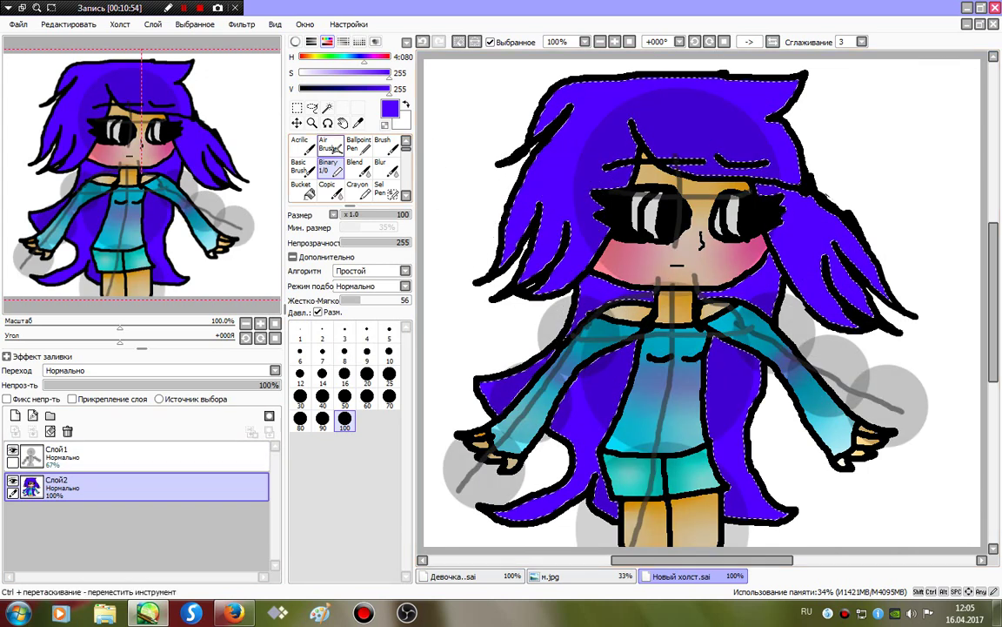
- Shade the fringe, side locks and back hair in darker blue-violet (V 190) with brush size 70, using Слой1 as a guide
click(367, 89)
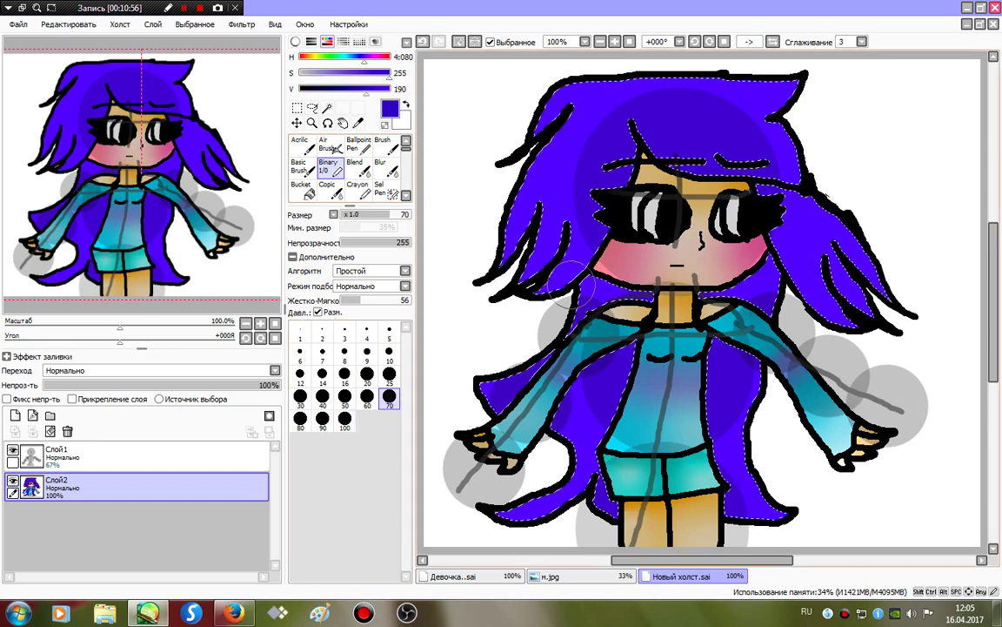
mouse_move(574, 284)
mouse_down()
mouse_move(629, 177)
mouse_move(637, 97)
mouse_move(757, 193)
mouse_move(723, 192)
mouse_up()
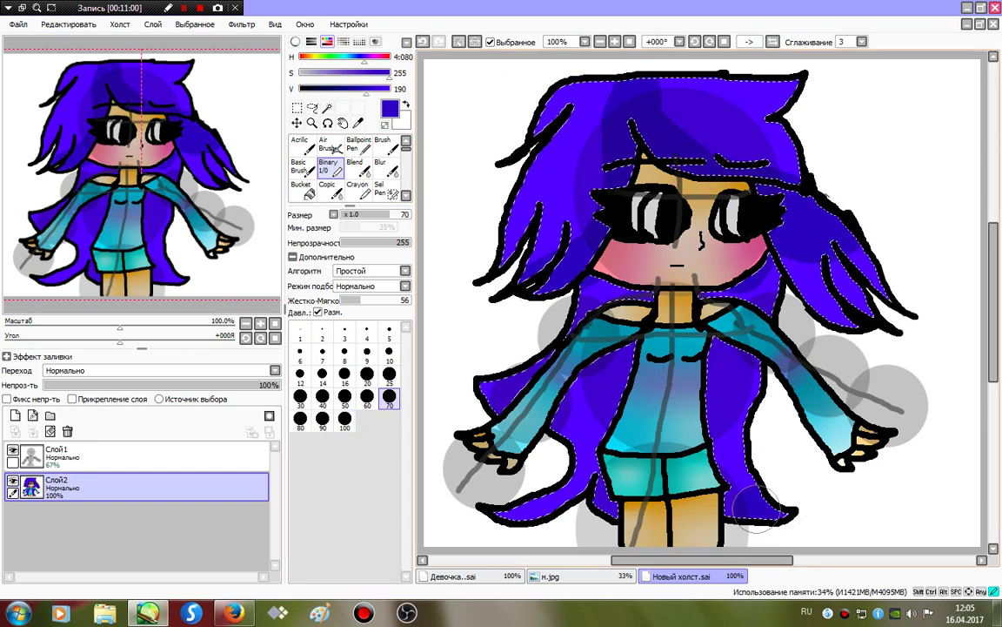
drag(597, 325, 618, 303)
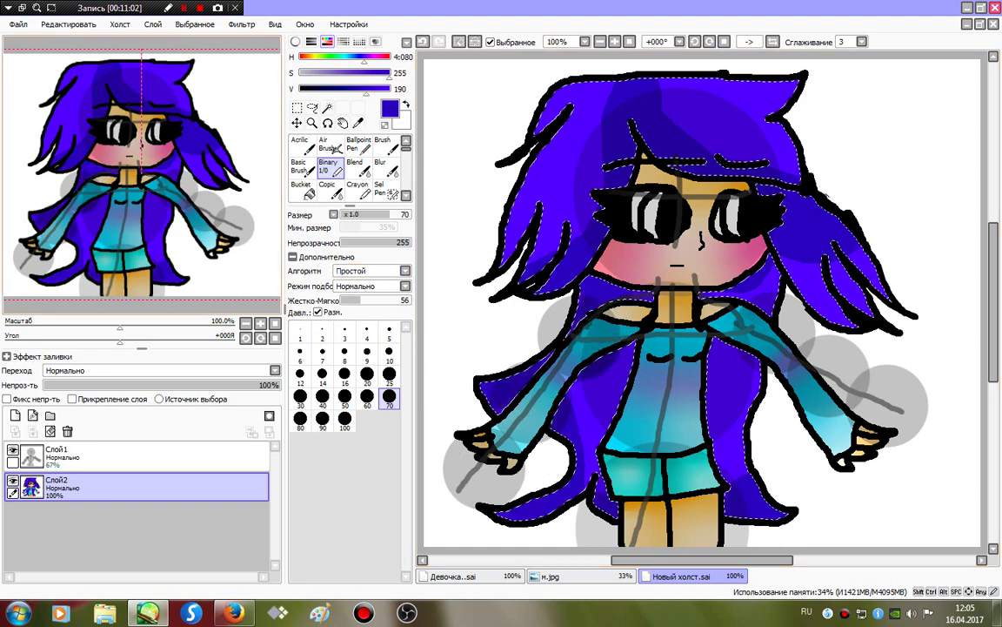
- Hide Слой1 and place white highlight spots on the crown, side locks and back hair with the Binary brush at size 70
click(301, 73)
click(390, 89)
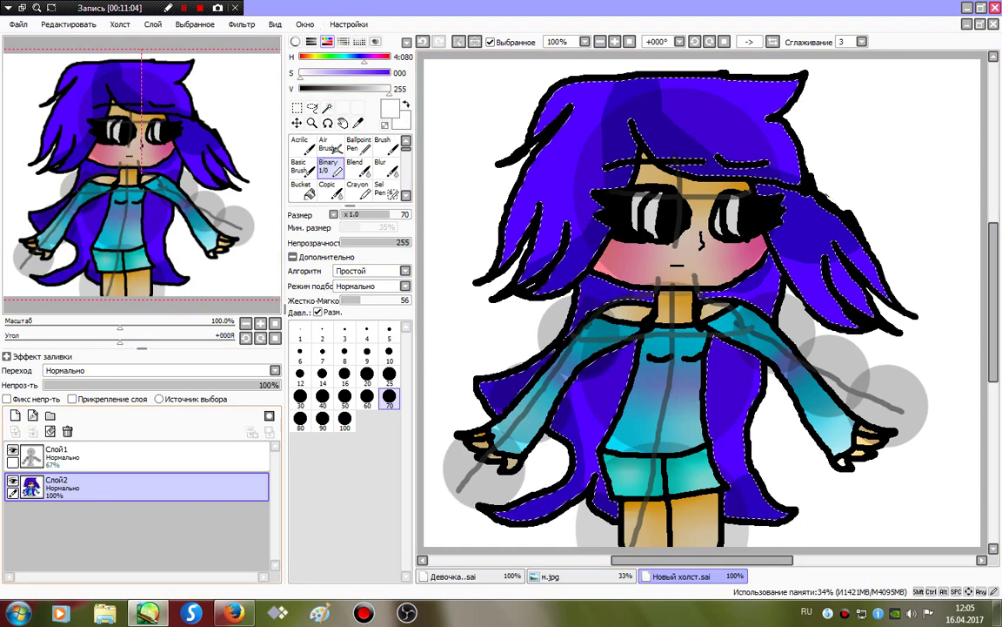
click(13, 449)
click(543, 166)
click(692, 107)
drag(700, 107, 722, 103)
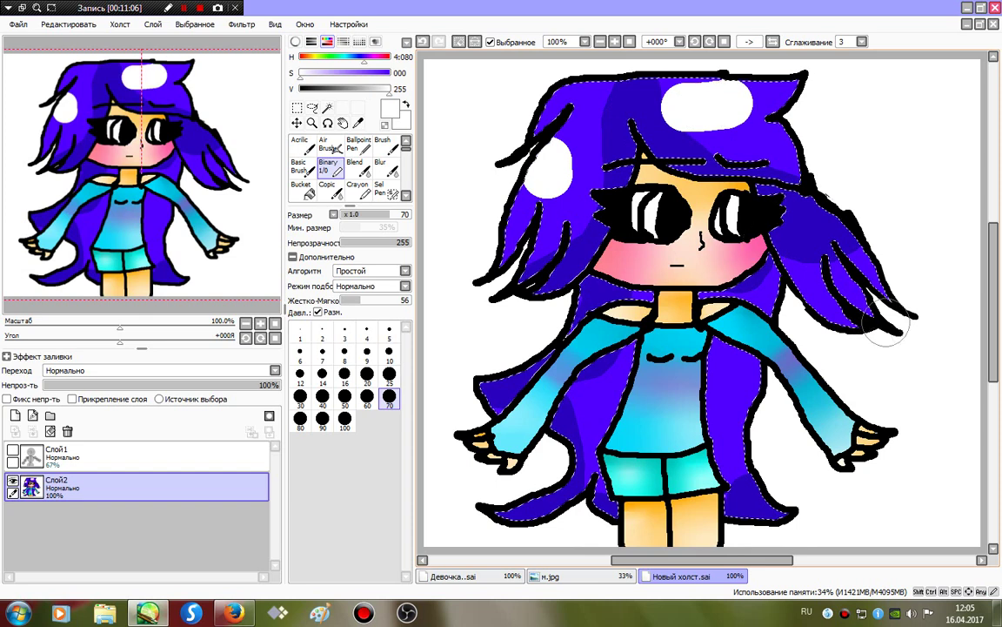
drag(841, 301, 881, 294)
click(722, 403)
click(624, 393)
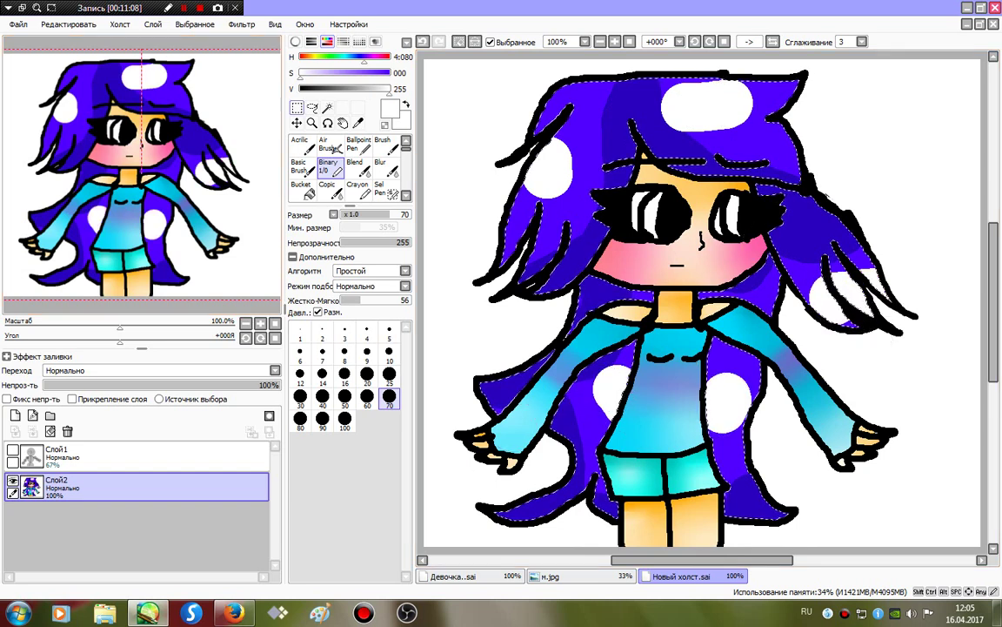
- Blend the hair's white highlights and dark shading with Blur at size 50 and smooth them further at size 120
click(385, 169)
drag(718, 444, 745, 436)
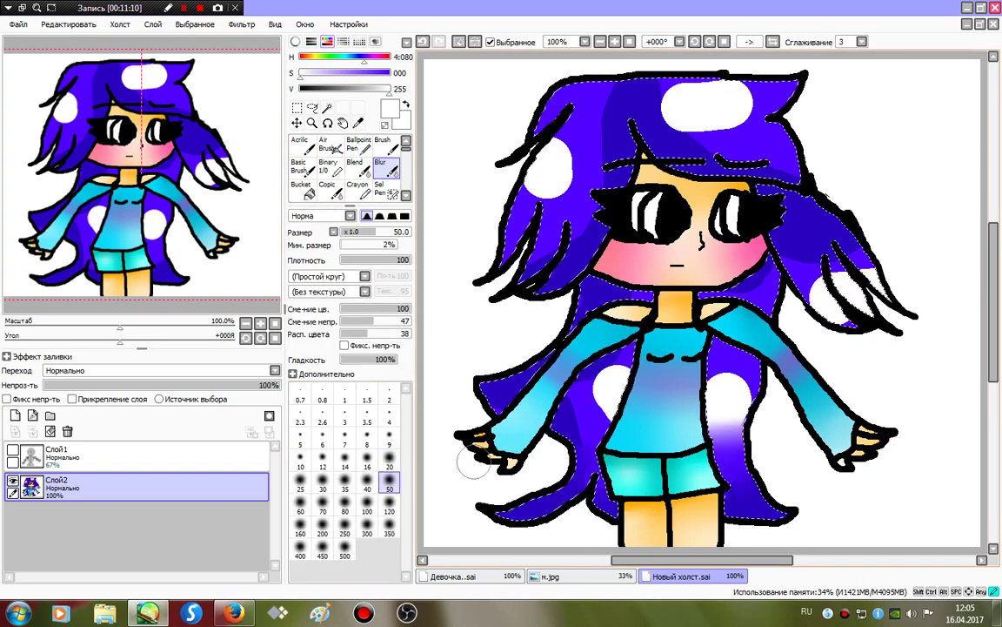
drag(600, 392, 628, 370)
drag(723, 413, 735, 374)
drag(843, 337, 857, 329)
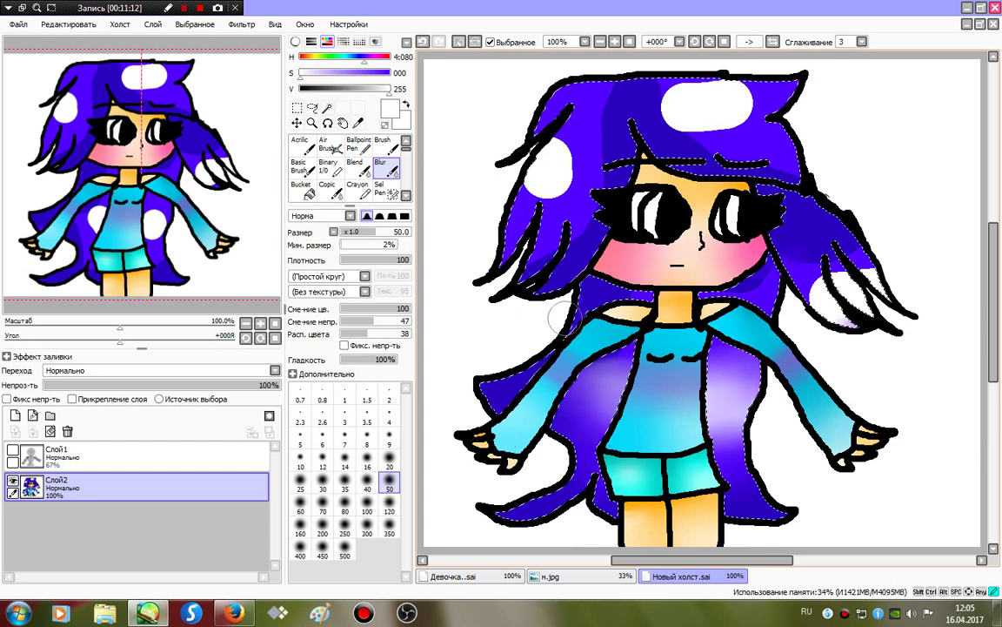
mouse_move(871, 261)
mouse_down()
mouse_move(814, 288)
mouse_move(848, 289)
mouse_move(857, 251)
mouse_up()
mouse_move(566, 139)
mouse_down()
mouse_move(768, 102)
mouse_move(776, 144)
mouse_move(720, 107)
mouse_move(566, 96)
mouse_move(873, 103)
mouse_up()
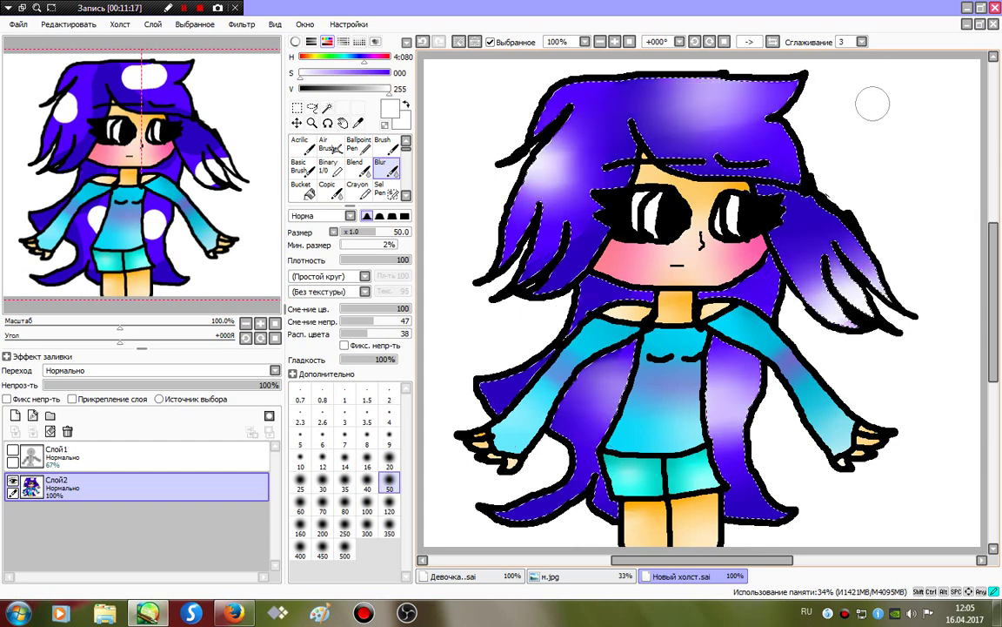
click(389, 509)
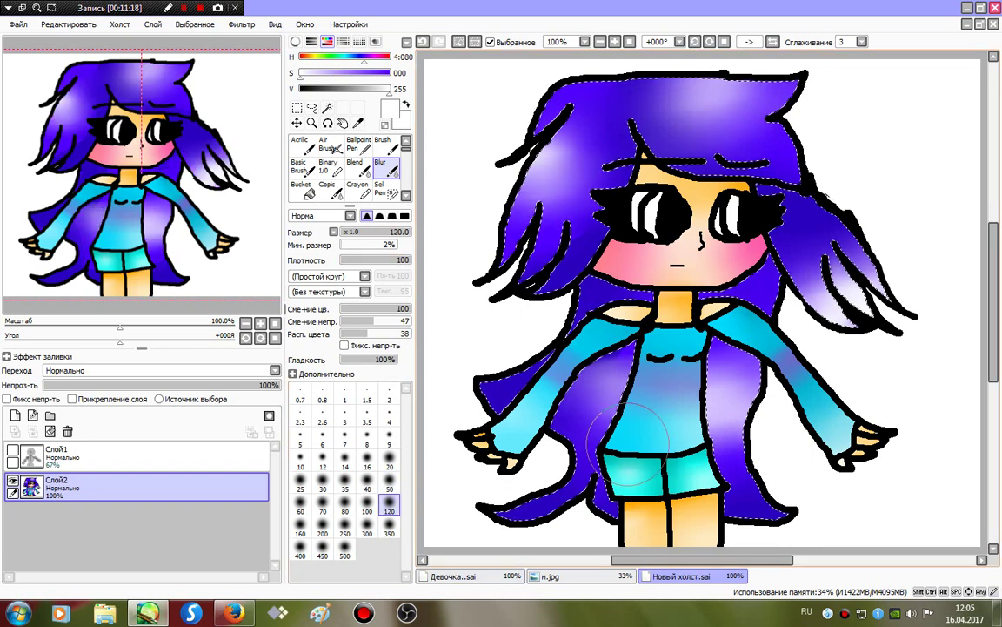
mouse_move(609, 422)
mouse_down()
mouse_move(663, 466)
mouse_move(684, 424)
mouse_move(506, 317)
mouse_move(827, 300)
mouse_move(812, 304)
mouse_move(951, 145)
mouse_move(687, 77)
mouse_move(506, 86)
mouse_up()
- Paint the ends of the side locks, fringe and lower back hair pink (H 5:076, S 255, V 255) with the Binary brush at size 70
click(331, 168)
click(379, 56)
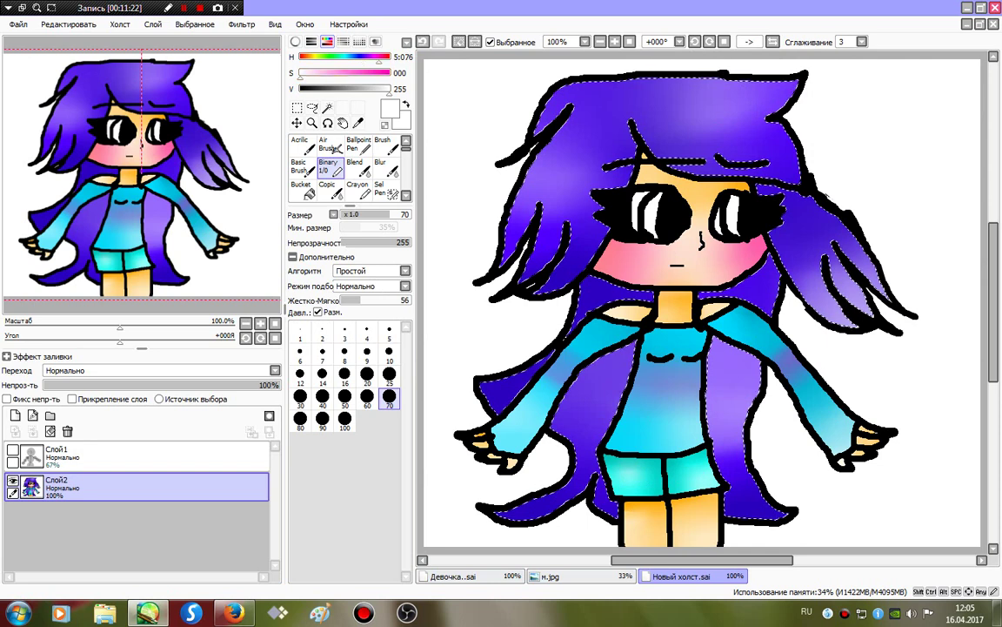
click(388, 73)
mouse_move(548, 150)
mouse_down()
mouse_move(499, 257)
mouse_move(535, 187)
mouse_up()
mouse_move(779, 222)
mouse_down()
mouse_move(852, 270)
mouse_move(905, 278)
mouse_up()
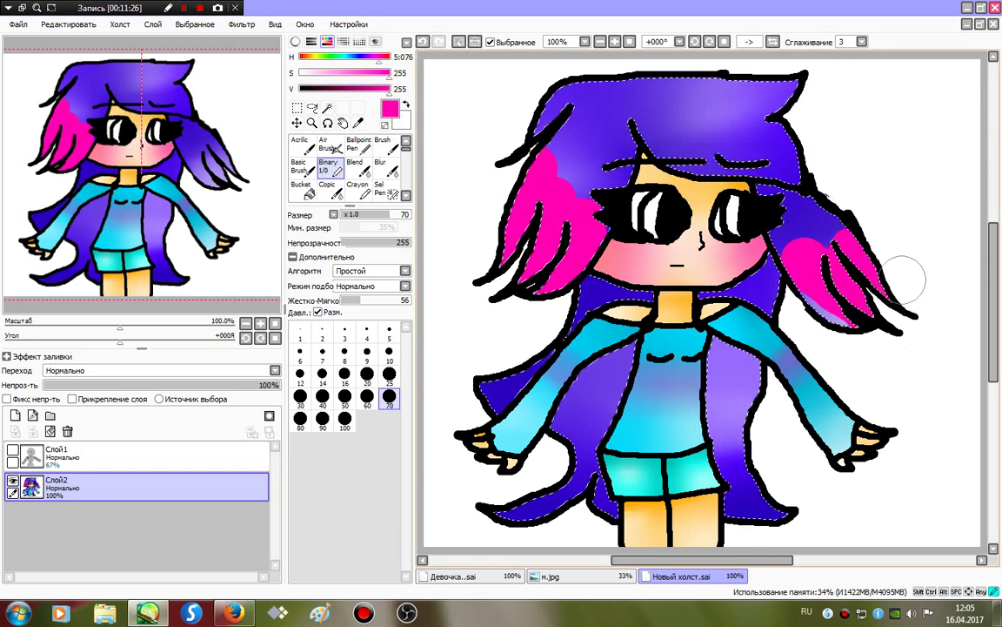
mouse_move(811, 97)
mouse_down()
mouse_move(790, 106)
mouse_move(826, 134)
mouse_move(814, 170)
mouse_move(778, 183)
mouse_up()
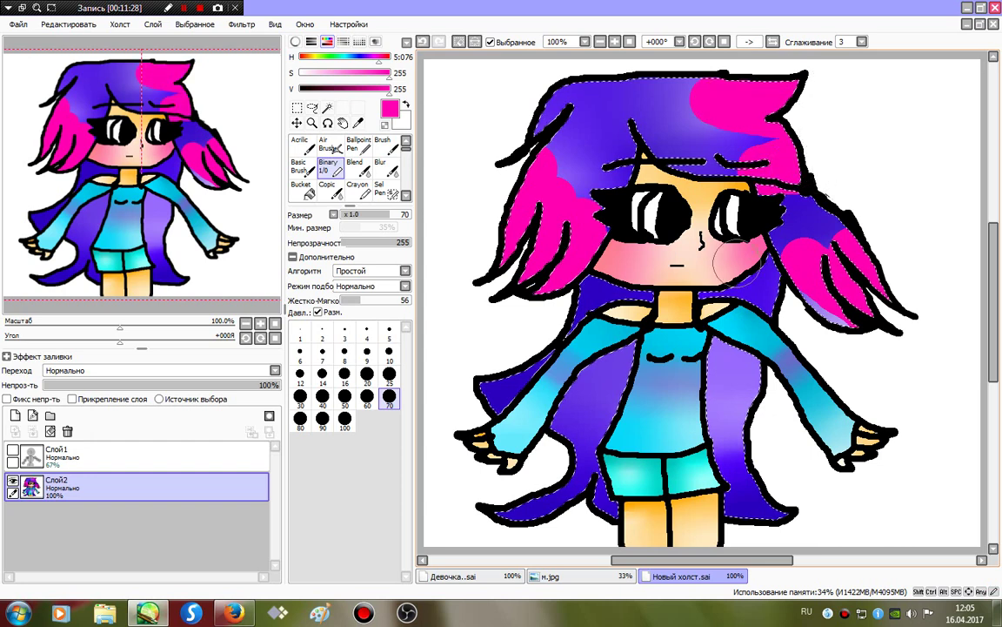
mouse_move(784, 504)
mouse_down()
mouse_move(767, 528)
mouse_move(752, 528)
mouse_move(710, 454)
mouse_up()
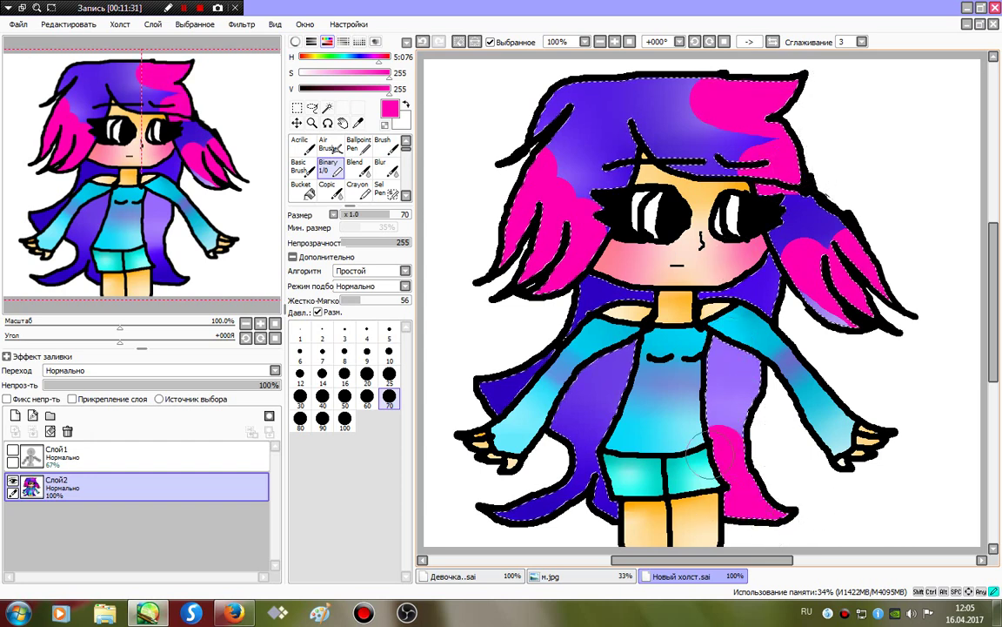
drag(583, 392, 498, 499)
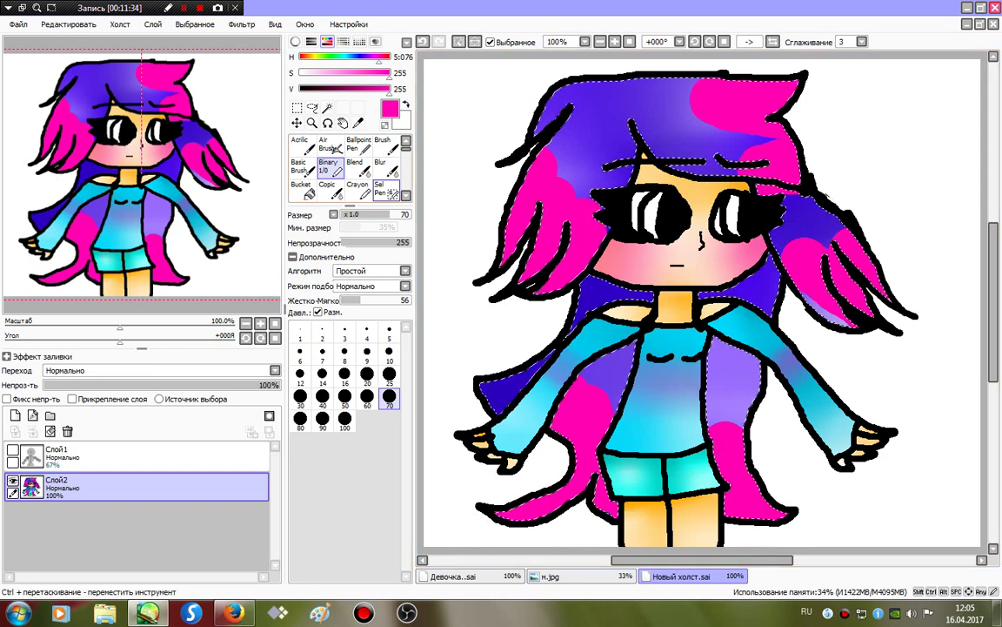
- Blend the pink edges of the fringe, side locks and lower back hair into the violet with Blur at size 50
click(381, 167)
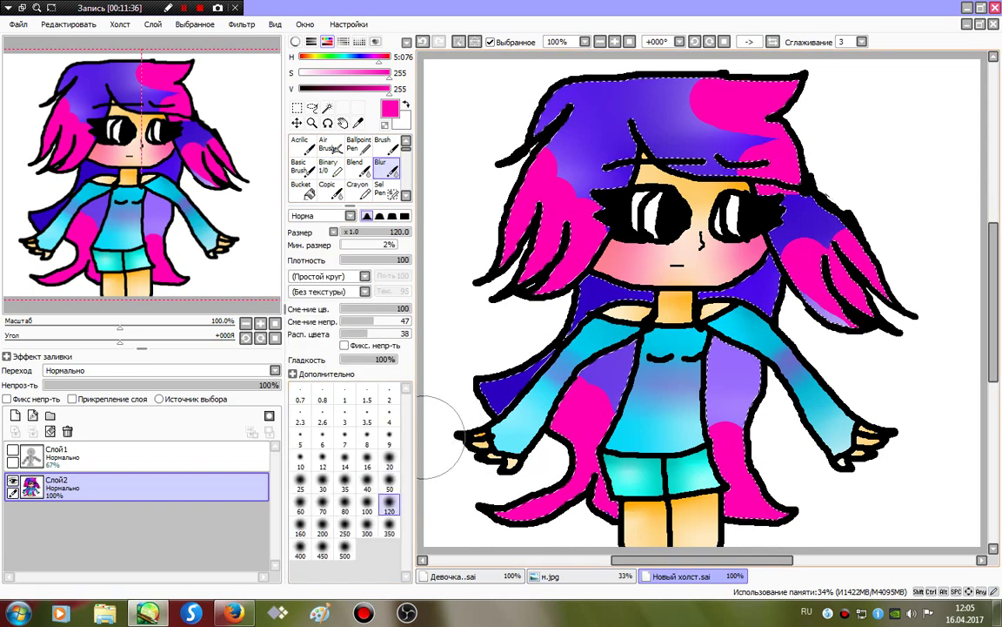
click(389, 488)
drag(687, 118, 792, 80)
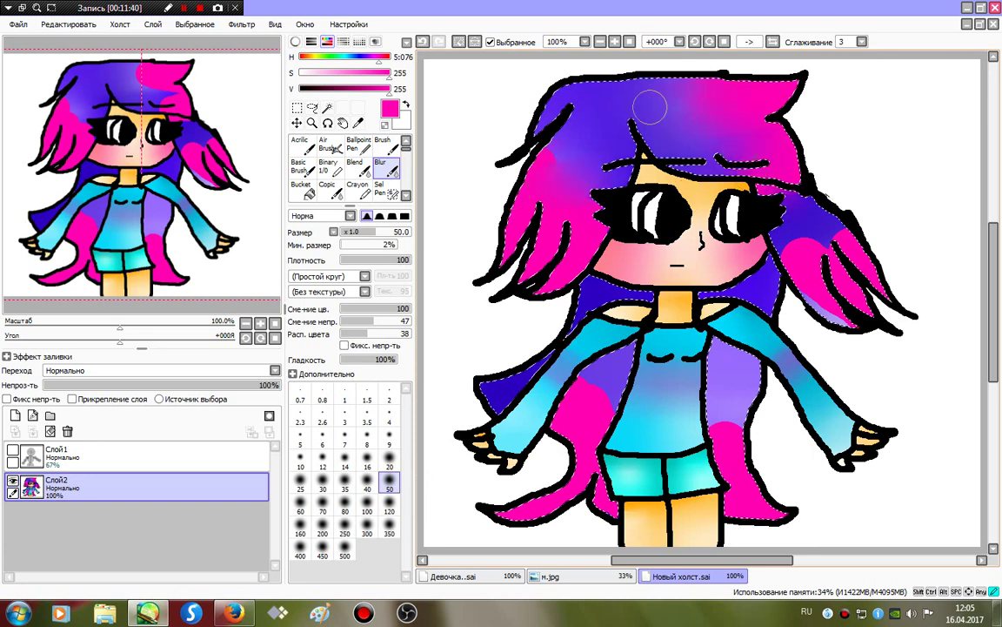
drag(774, 251, 871, 243)
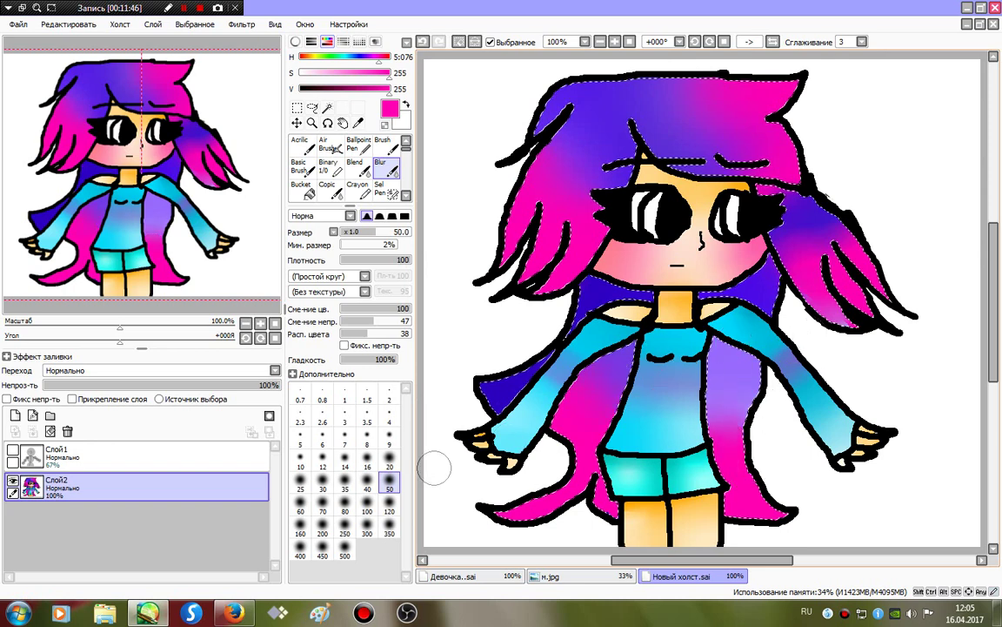
- Add pink to the remaining back-hair tip, smooth the pink-violet transitions with Blur at size 120, and clear the selection
click(328, 168)
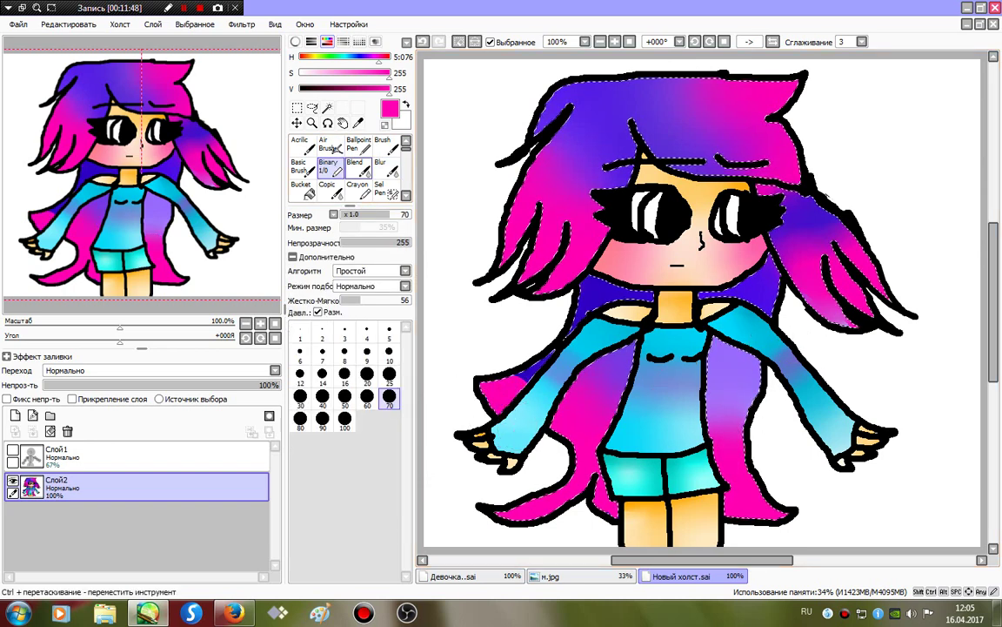
click(380, 167)
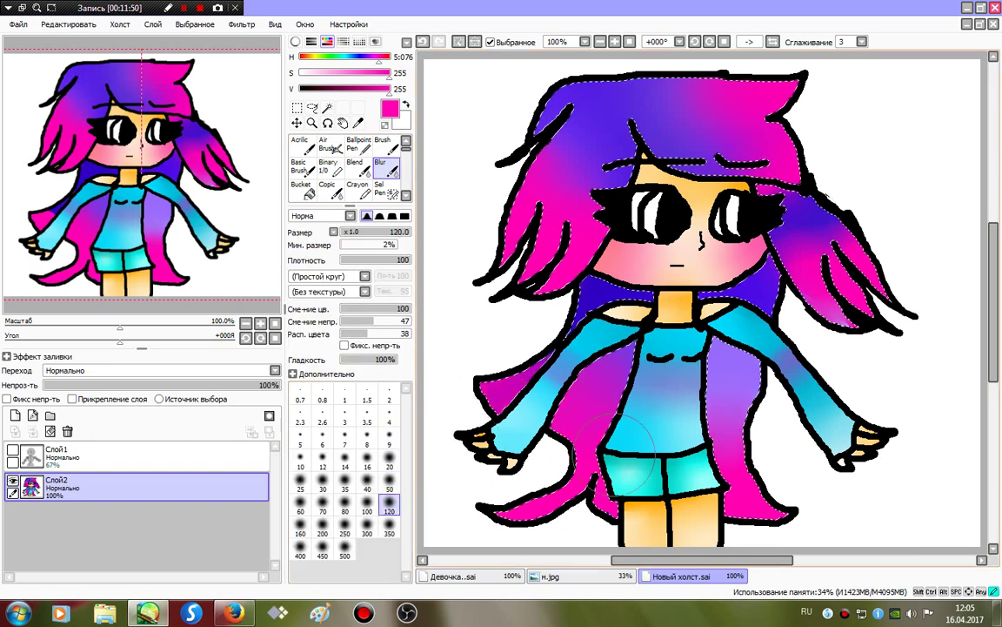
mouse_move(816, 279)
mouse_down()
mouse_move(806, 259)
mouse_move(825, 228)
mouse_up()
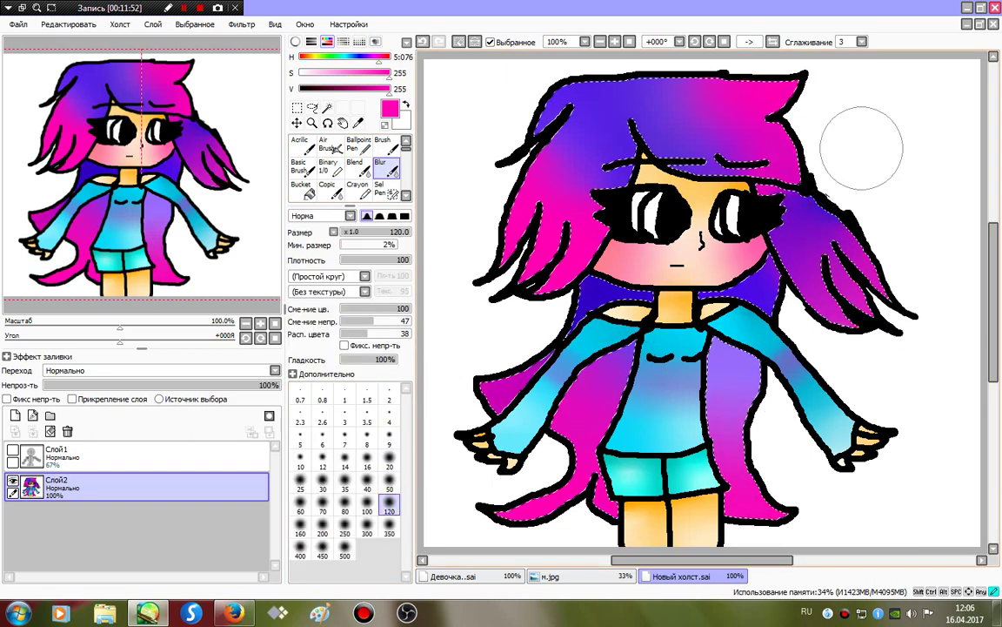
drag(529, 249, 574, 169)
click(459, 41)
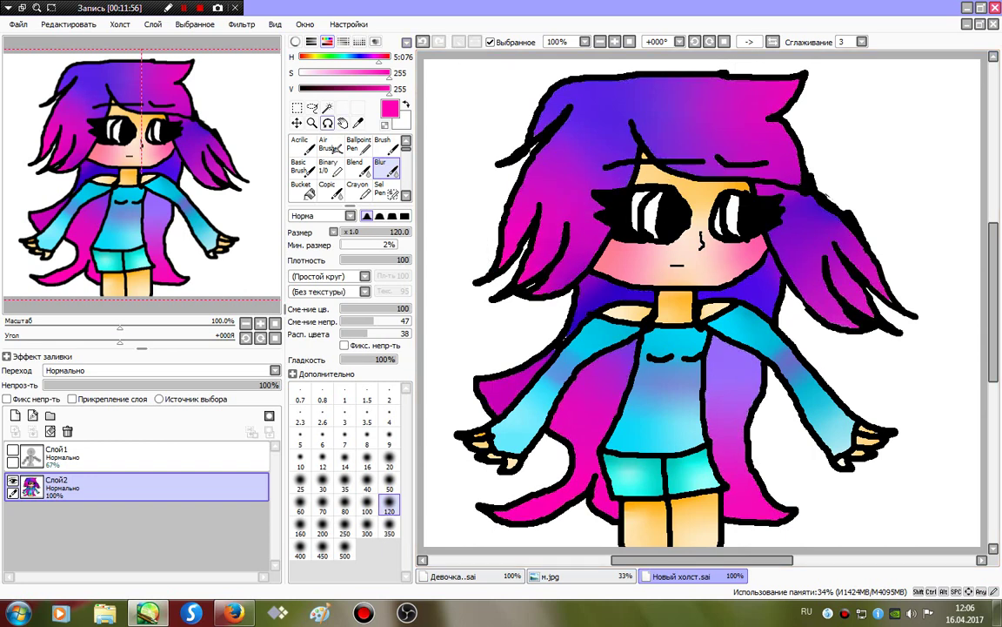
- Select the larger white crescents in both eyes and paint them cyan (H 3:024, S 255) with the Binary brush at size 70
click(327, 108)
click(654, 216)
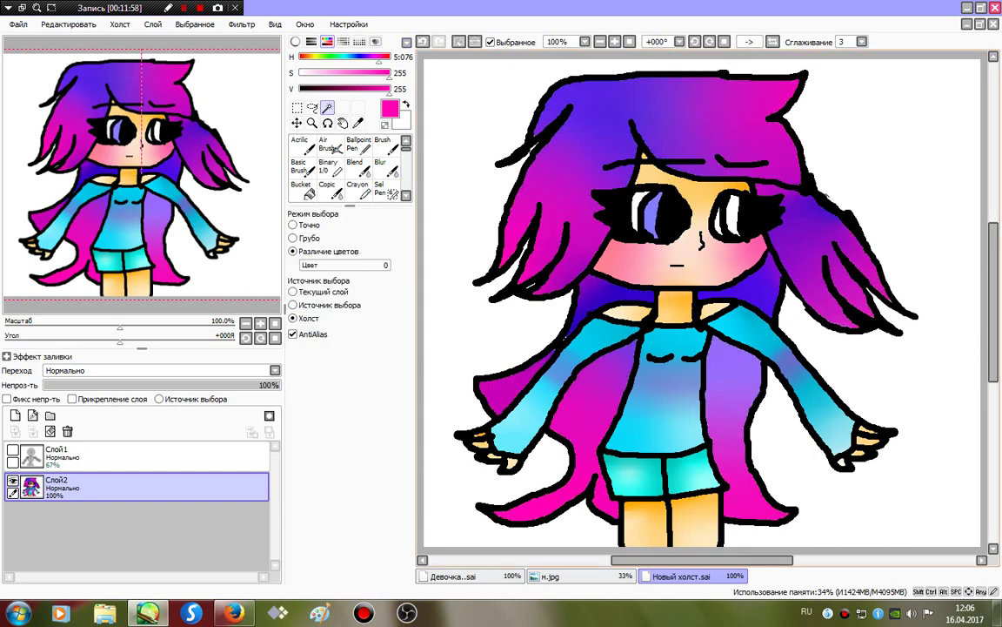
click(328, 166)
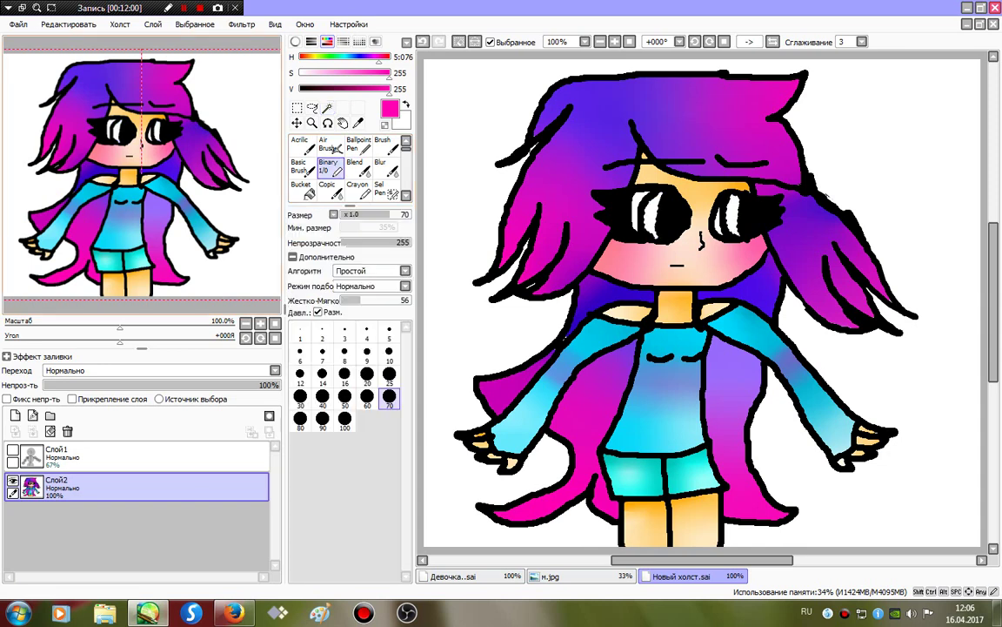
click(163, 326)
drag(141, 164, 133, 135)
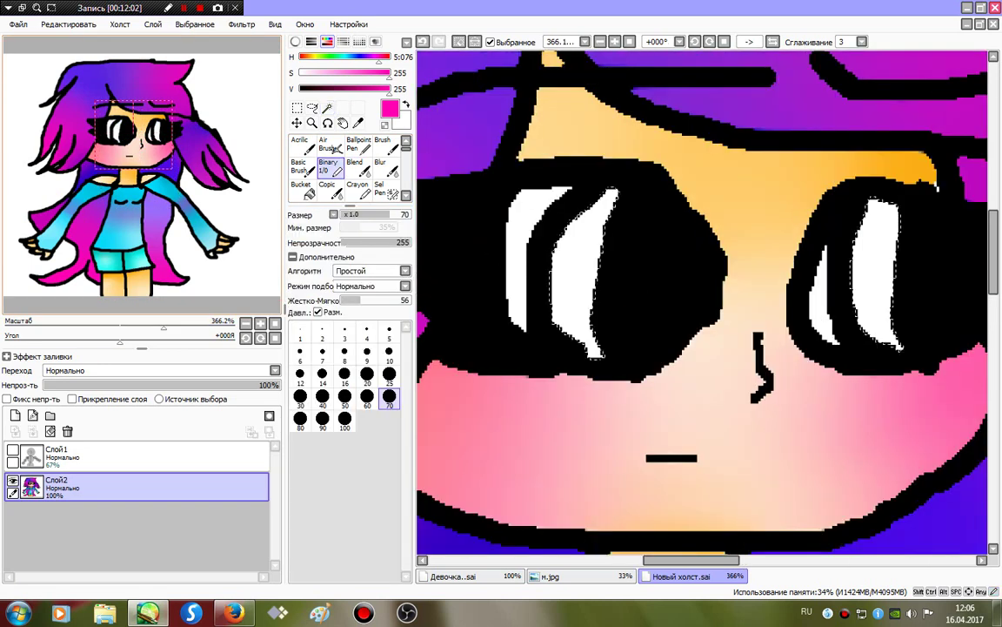
click(337, 56)
mouse_move(550, 218)
mouse_down()
mouse_move(470, 233)
mouse_move(861, 226)
mouse_up()
- Shade the tops of both cyan crescents in progressively darker bands, from V 206 to black (V 0), with brush size 25
click(379, 88)
drag(379, 89, 371, 89)
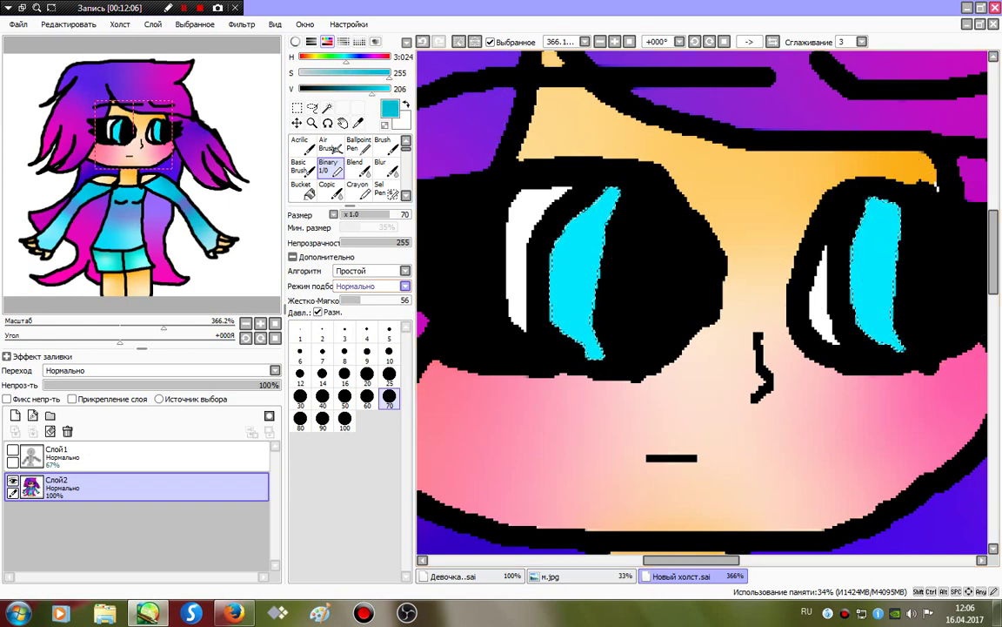
click(389, 375)
drag(626, 212, 647, 213)
drag(935, 214, 865, 233)
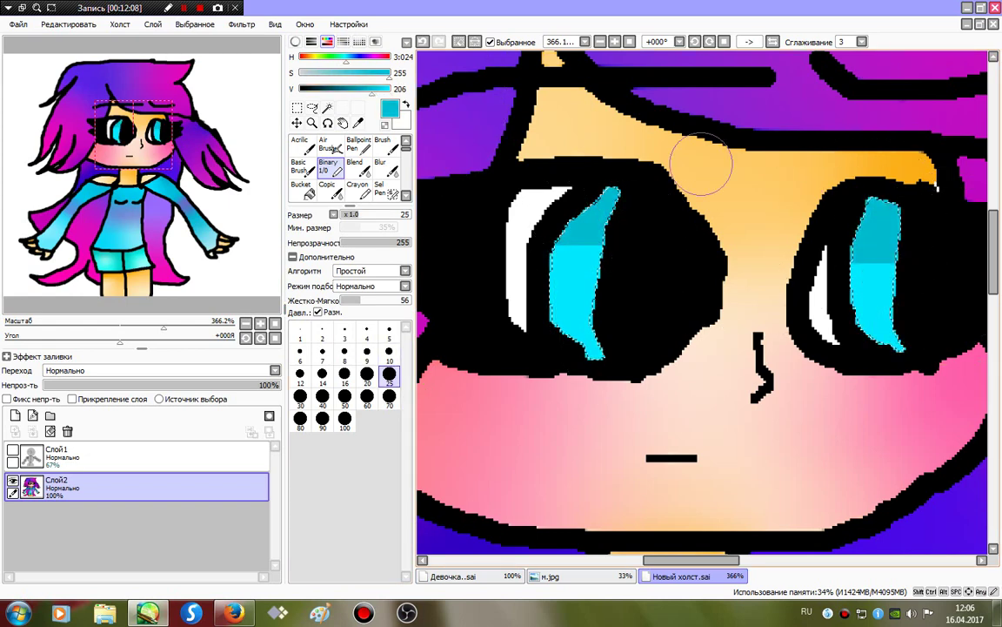
click(342, 89)
drag(654, 213, 597, 189)
mouse_move(890, 188)
mouse_down()
mouse_move(868, 196)
mouse_move(940, 207)
mouse_up()
click(300, 88)
drag(583, 187, 609, 200)
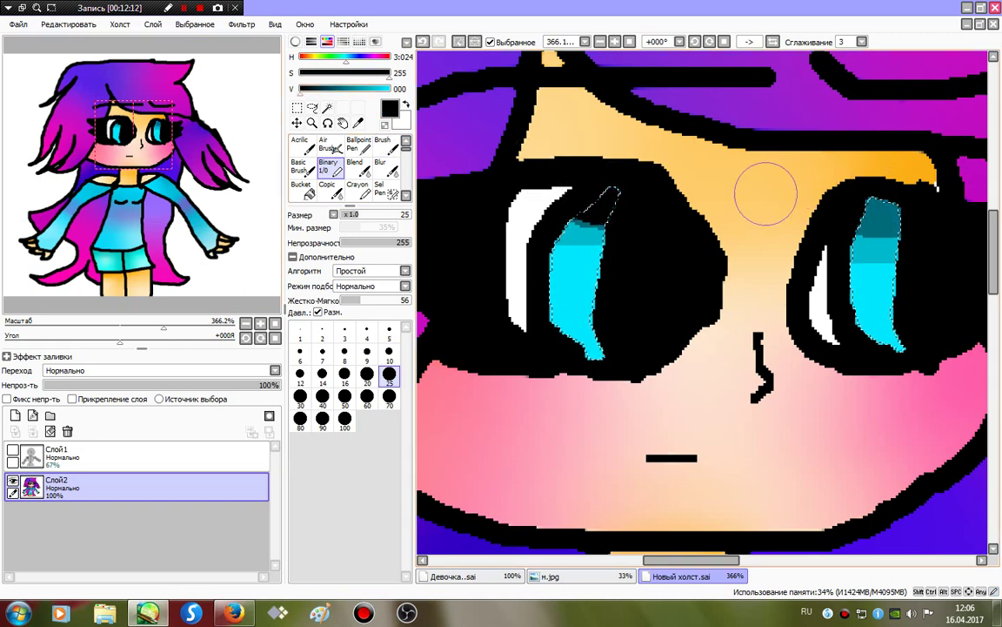
drag(870, 199, 892, 208)
- Blend the dark bands into the cyan of both eyes with Blur at size 20
click(381, 168)
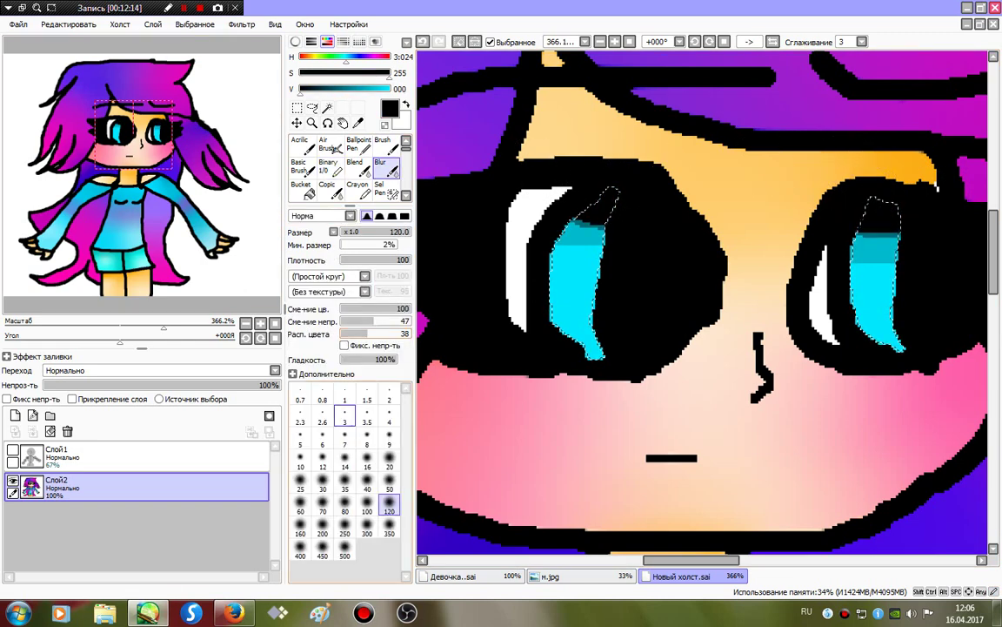
click(389, 459)
drag(548, 260, 609, 209)
mouse_move(848, 246)
mouse_down()
mouse_move(875, 237)
mouse_move(896, 209)
mouse_up()
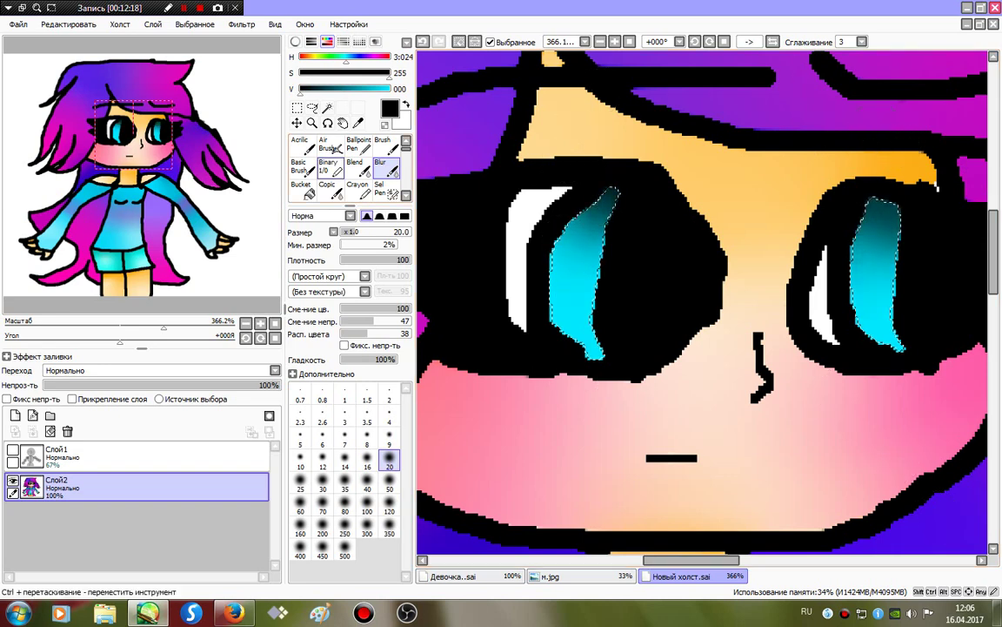
- Paint the lower part of both cyan crescents white with the Binary brush at size 25 and blend it upward with Blur at size 20
click(330, 167)
click(389, 88)
click(300, 73)
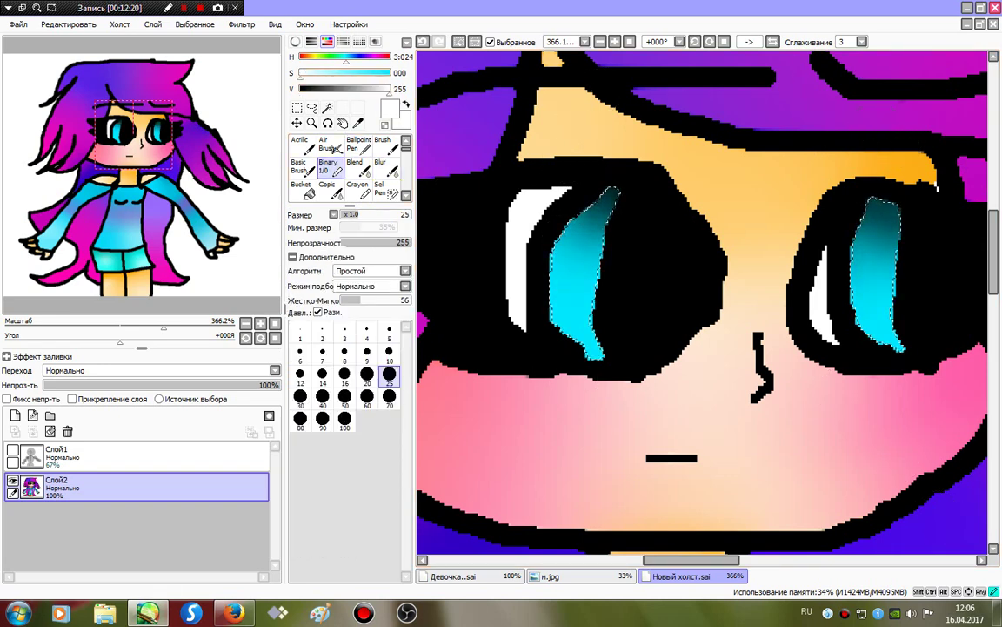
mouse_move(654, 340)
mouse_down()
mouse_move(665, 294)
mouse_move(561, 299)
mouse_up()
mouse_move(931, 336)
mouse_down()
mouse_move(905, 335)
mouse_move(870, 292)
mouse_up()
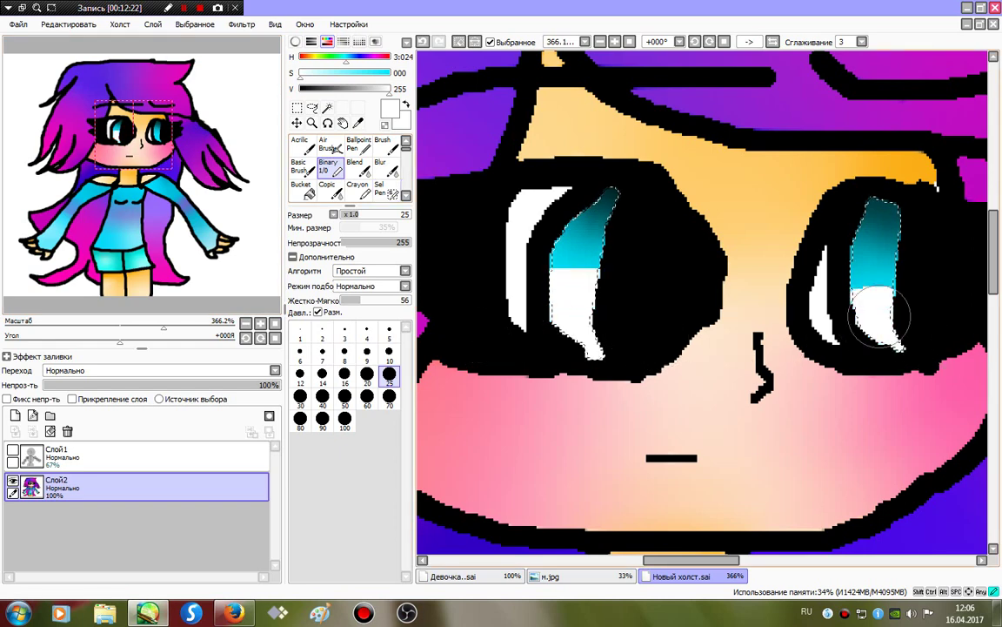
click(380, 168)
mouse_move(522, 261)
mouse_down()
mouse_move(575, 170)
mouse_move(496, 191)
mouse_move(513, 270)
mouse_up()
drag(861, 300, 892, 275)
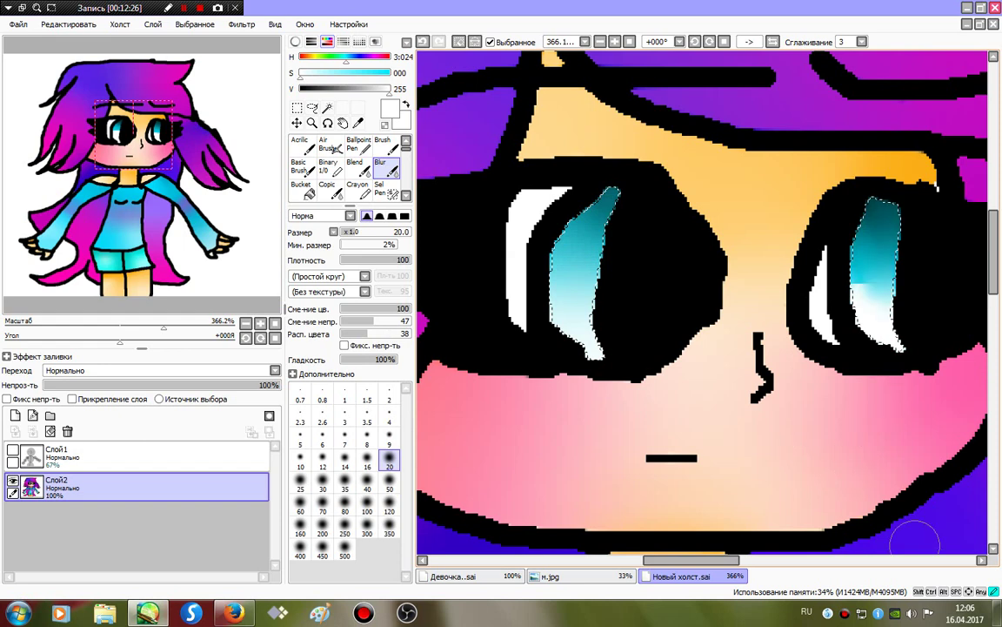
drag(875, 313, 861, 199)
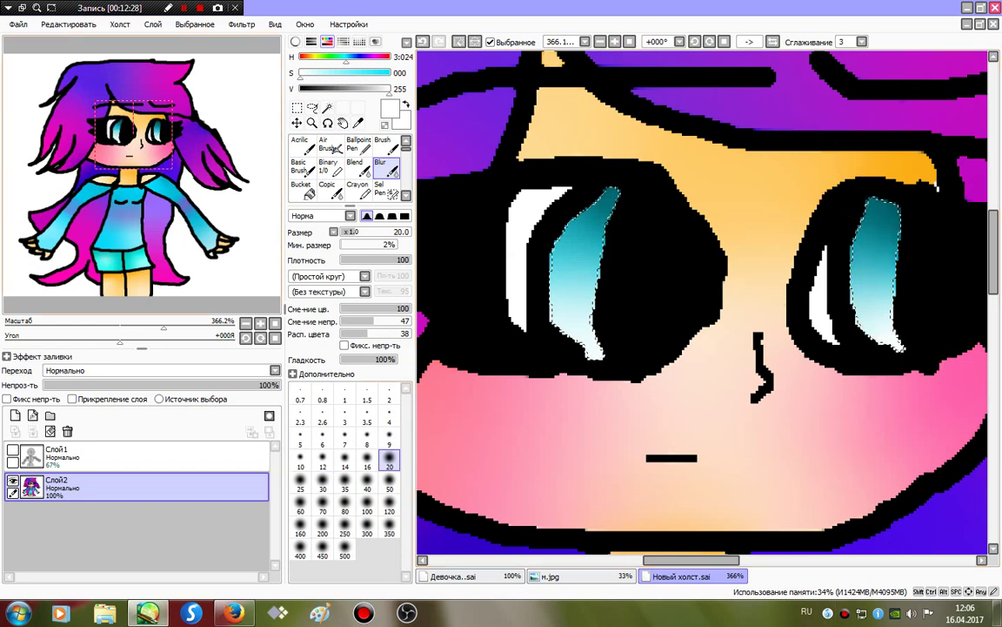
- Clear the selection and add a large white highlight and three white dots to each eye with the Binary brush at size 10
click(329, 165)
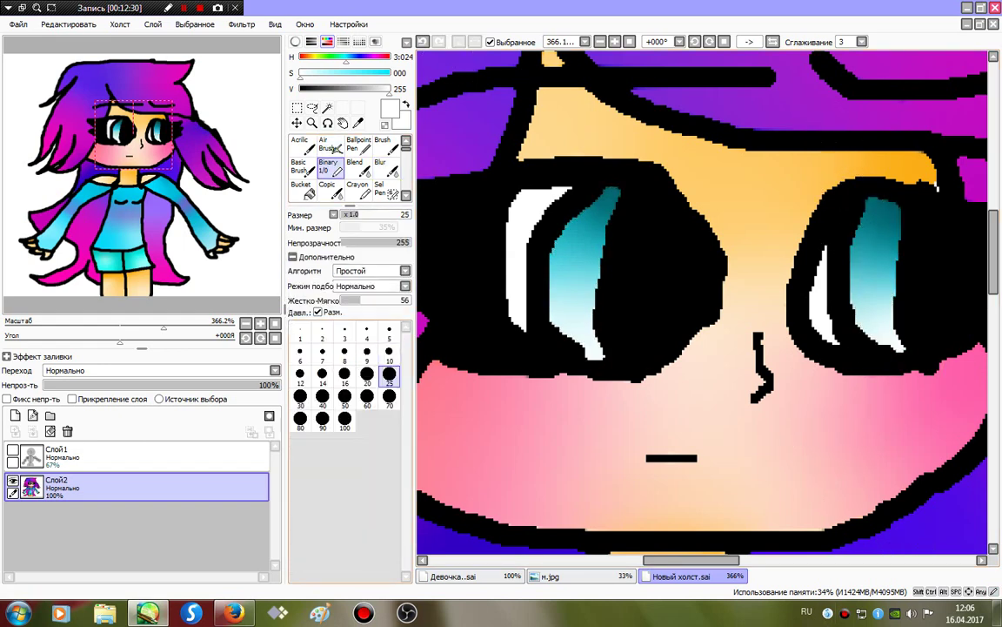
click(389, 351)
drag(638, 232, 572, 232)
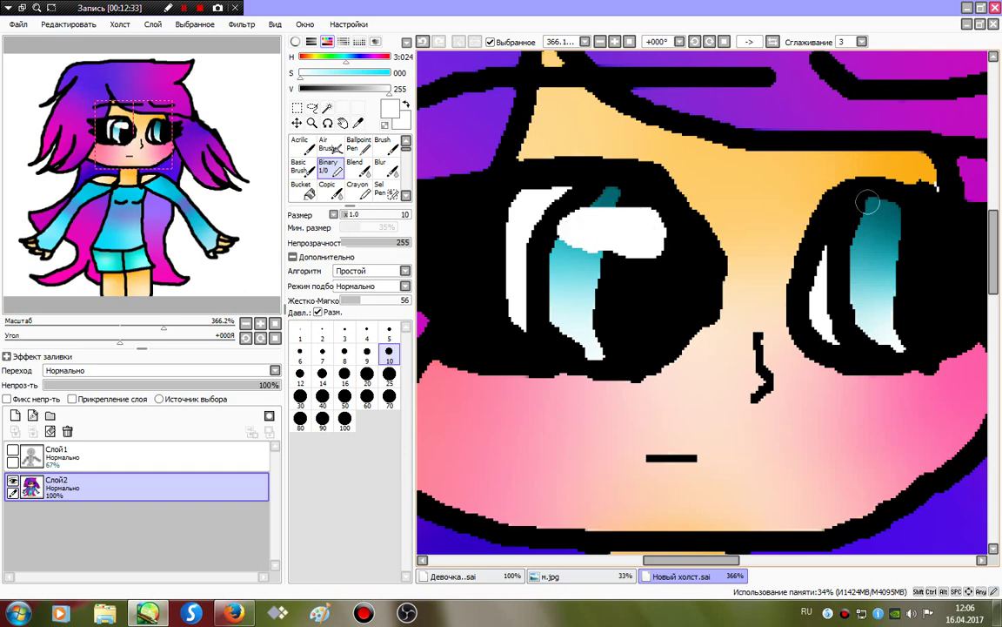
mouse_move(948, 231)
mouse_down()
mouse_move(936, 229)
mouse_move(948, 227)
mouse_up()
click(677, 269)
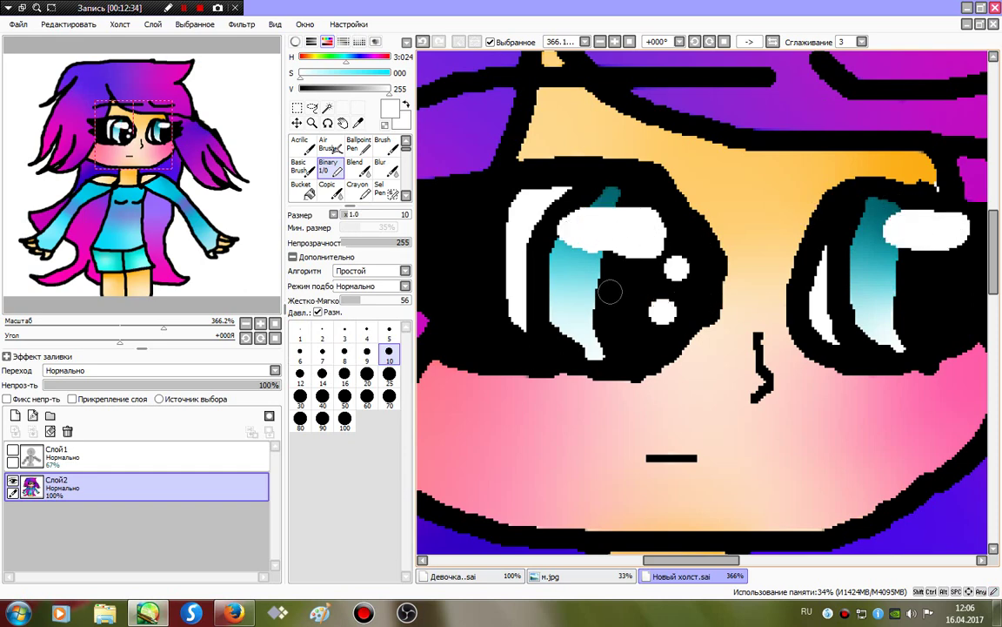
click(944, 325)
click(912, 311)
click(944, 276)
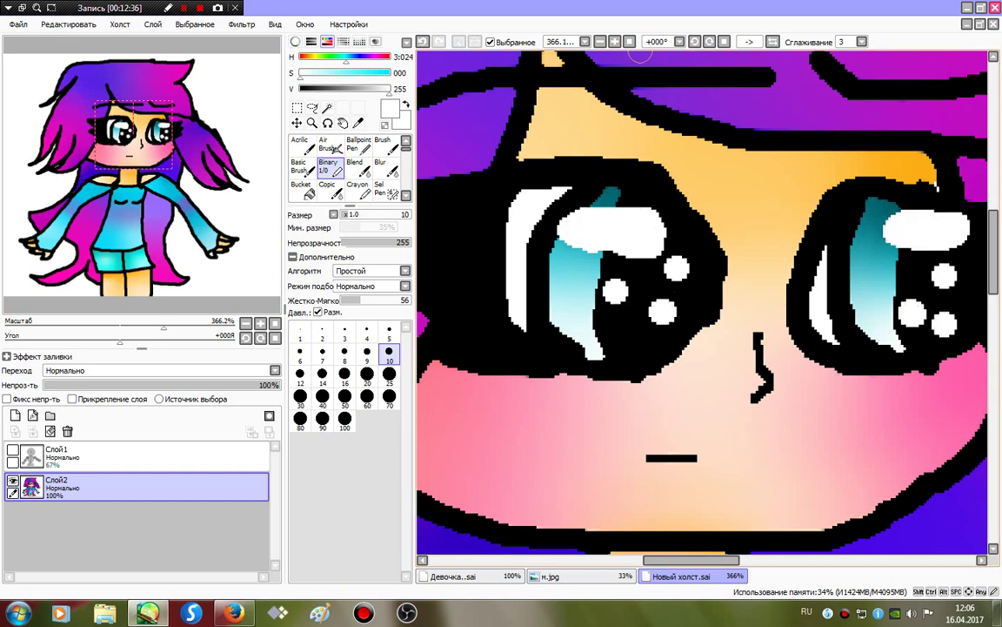
- Delete the sketch layer Слой1
click(630, 41)
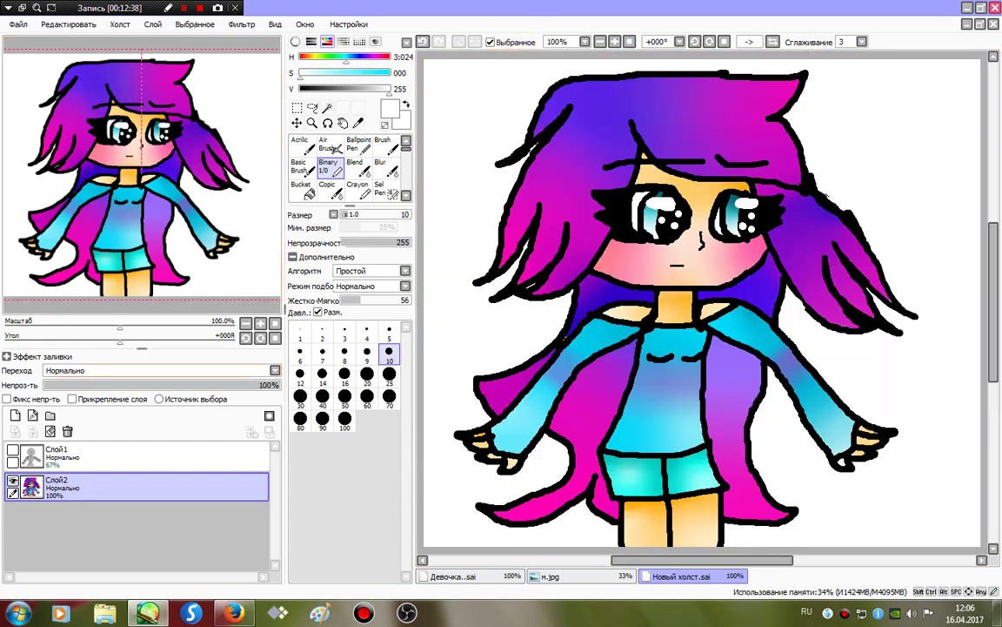
click(56, 452)
click(67, 431)
- Open the butterfly background image сь.jpg, select the whole picture and copy it
click(18, 24)
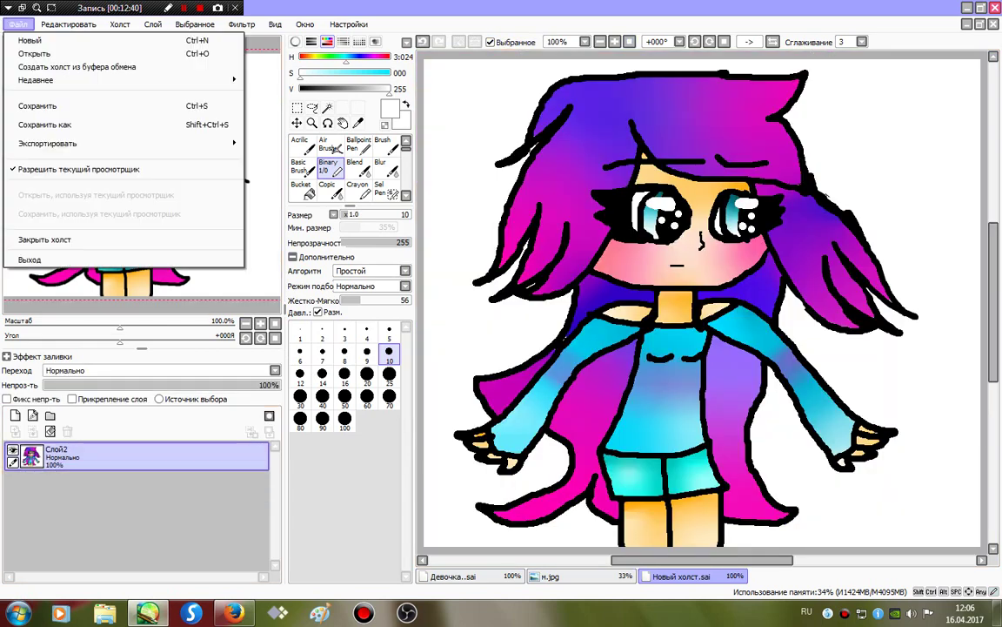
click(35, 54)
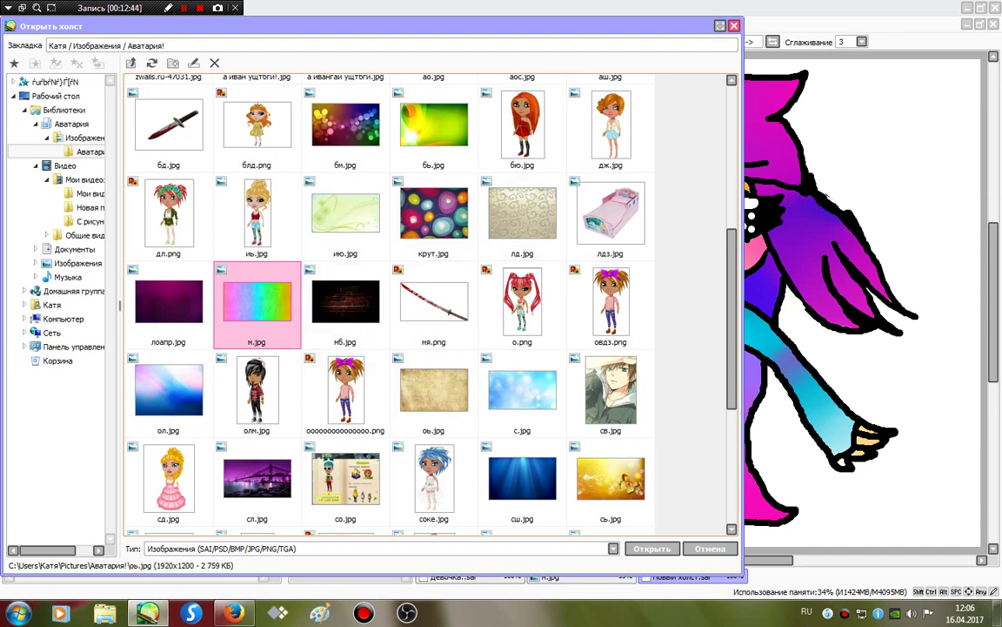
double_click(610, 478)
click(296, 108)
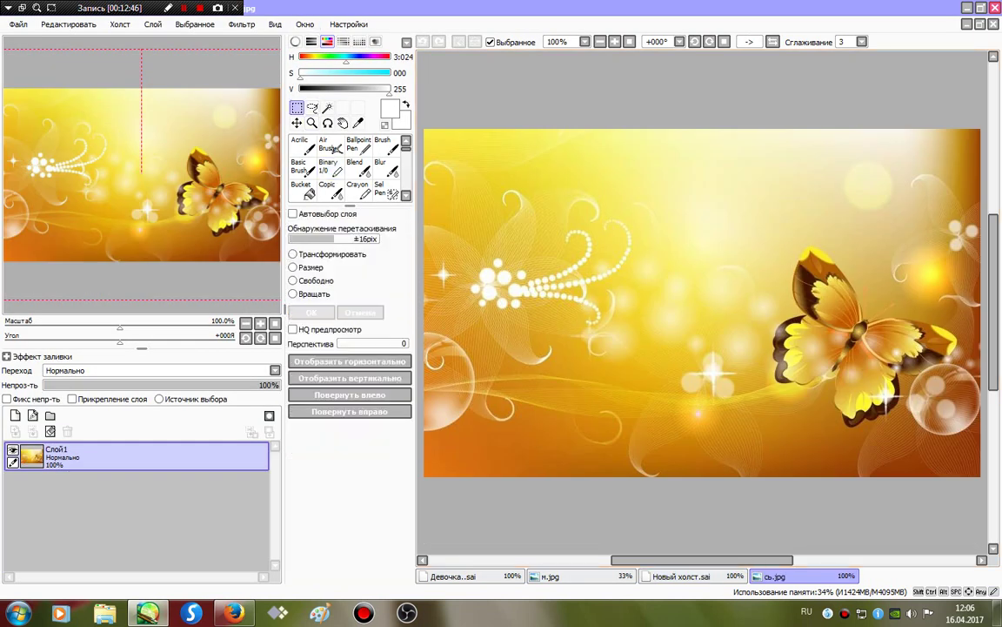
drag(453, 246, 989, 555)
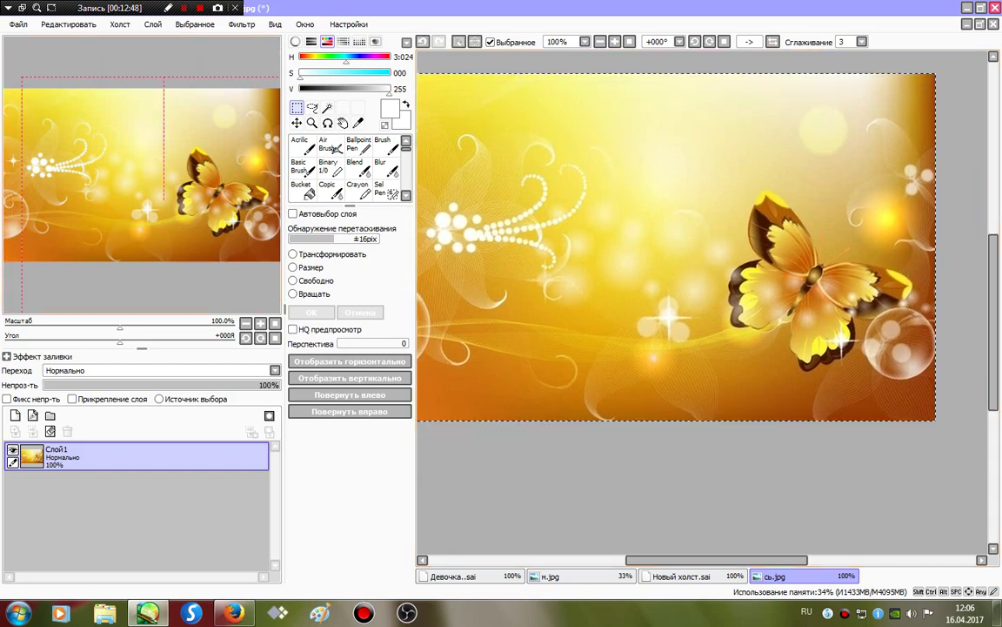
click(68, 24)
click(73, 87)
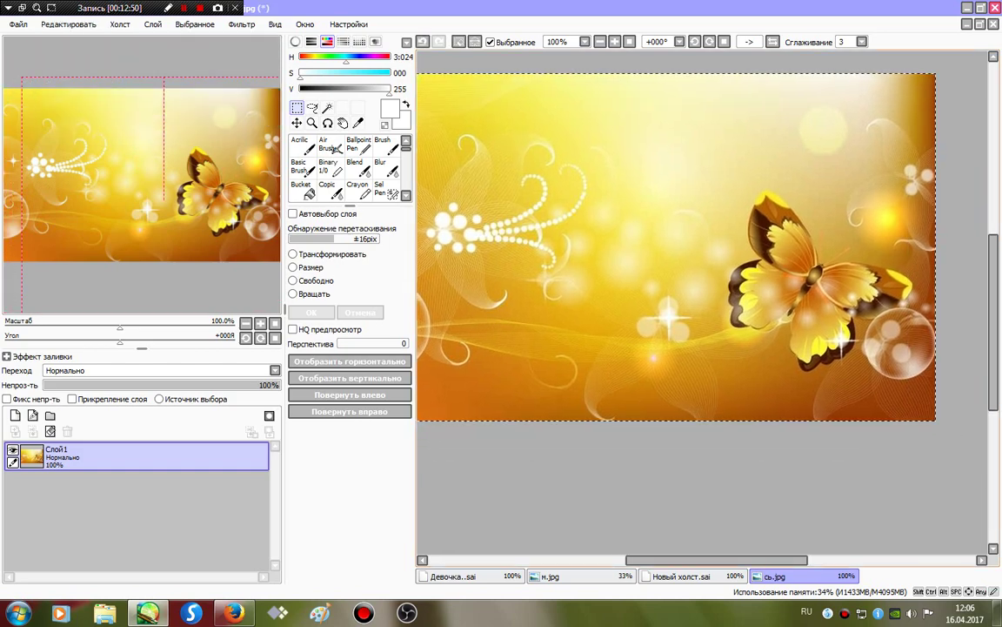
- Paste the copied butterfly image into the Новый холст.sai canvas as a new layer
click(679, 576)
click(67, 23)
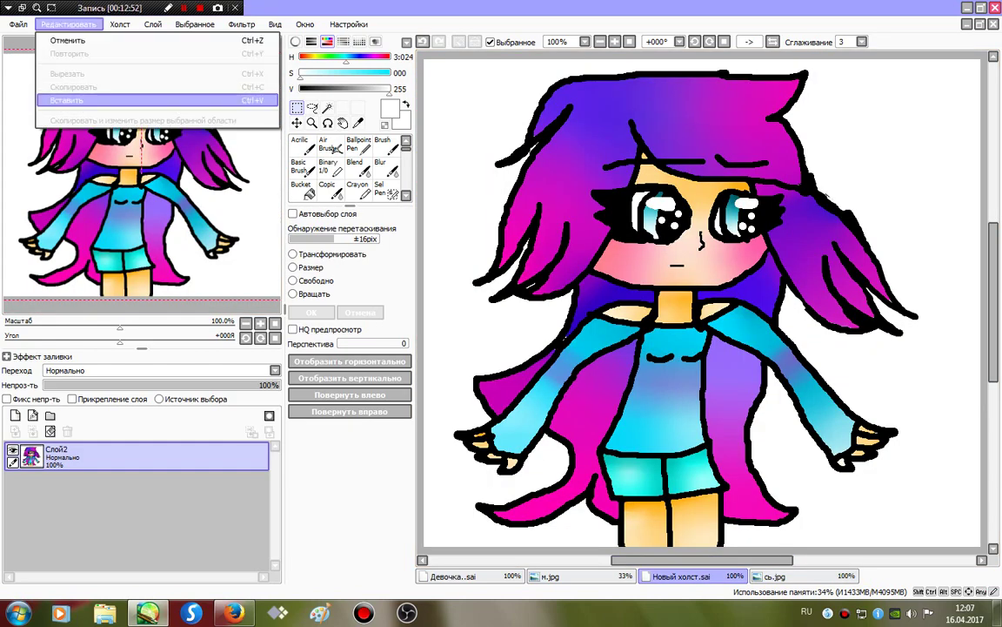
click(73, 99)
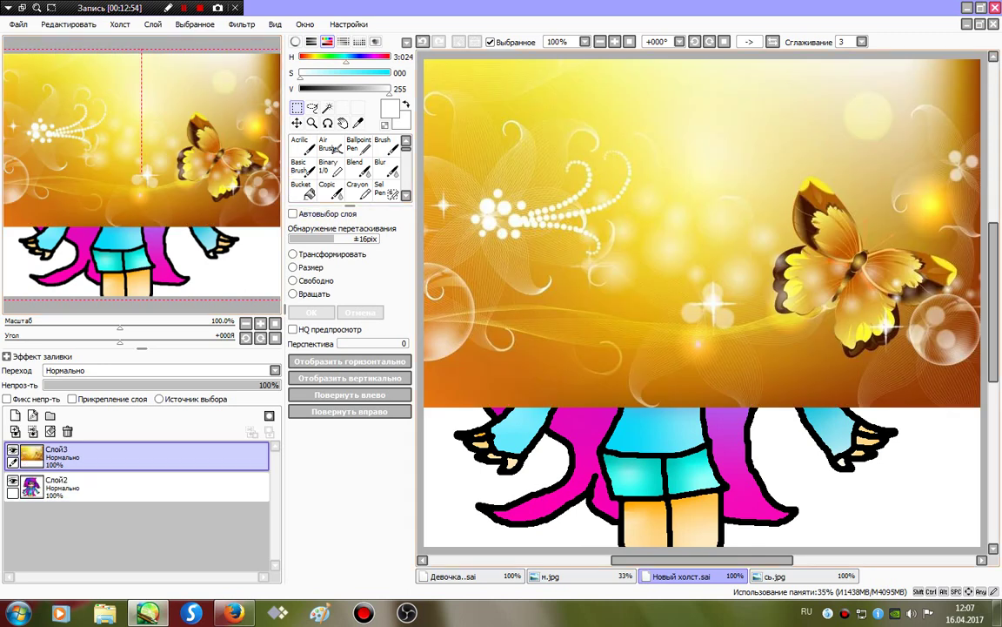
- Stretch the pasted butterfly image downward until it covers the full canvas height, and apply the resize
click(600, 42)
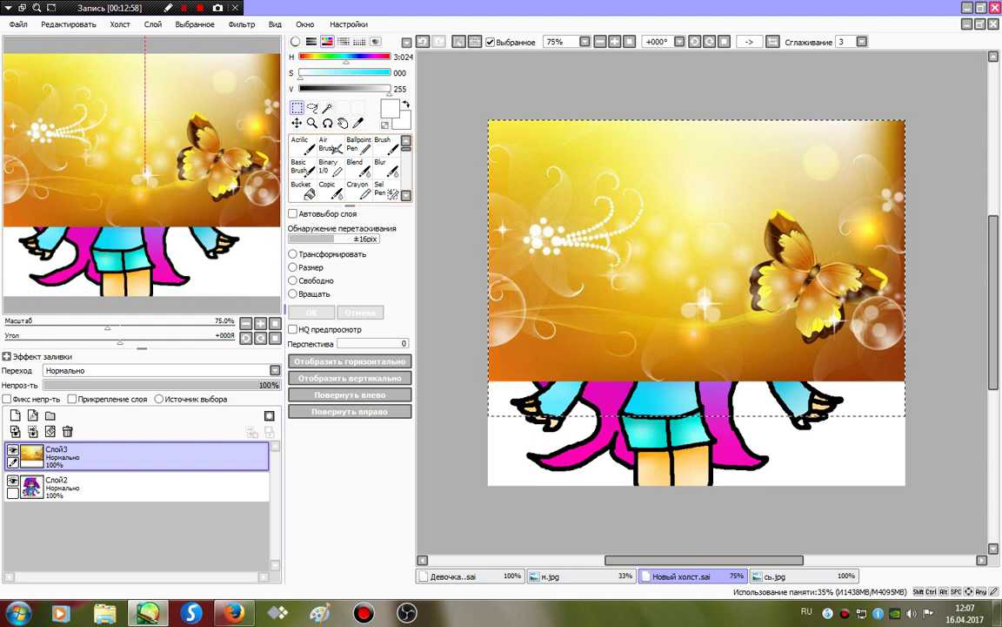
click(305, 267)
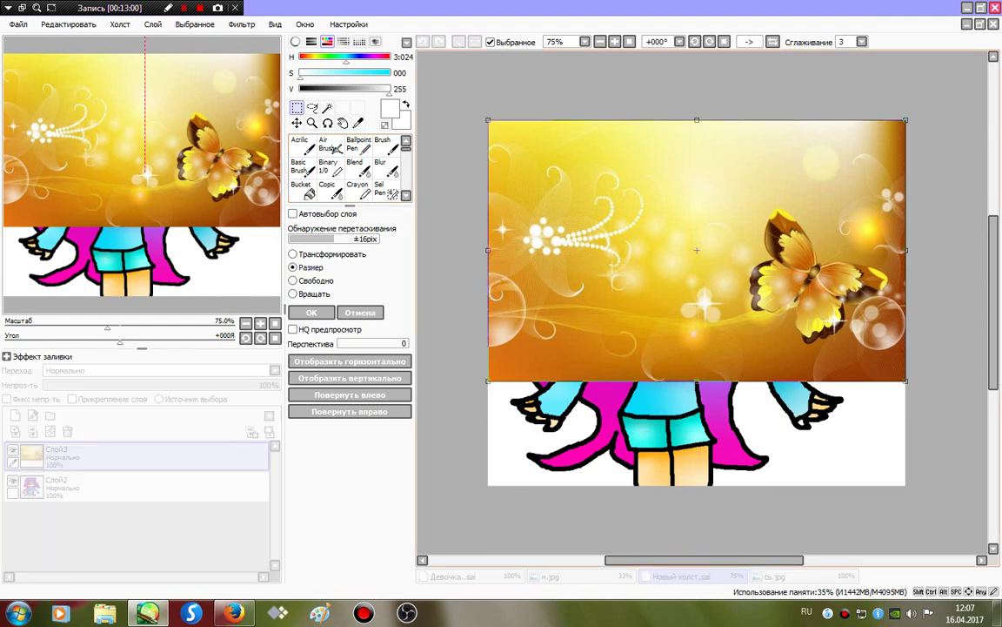
drag(696, 380, 696, 493)
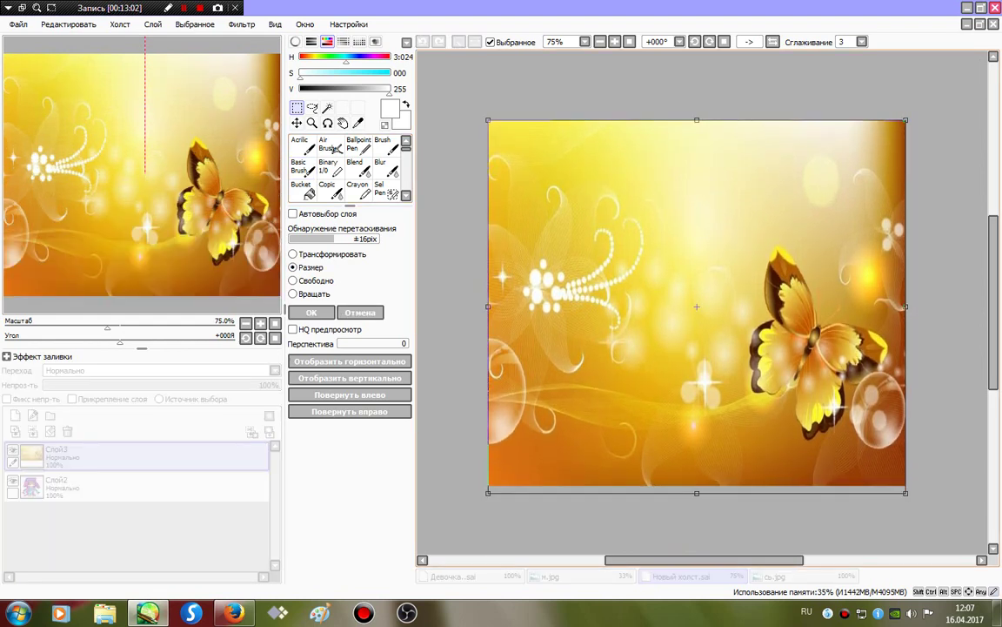
click(312, 312)
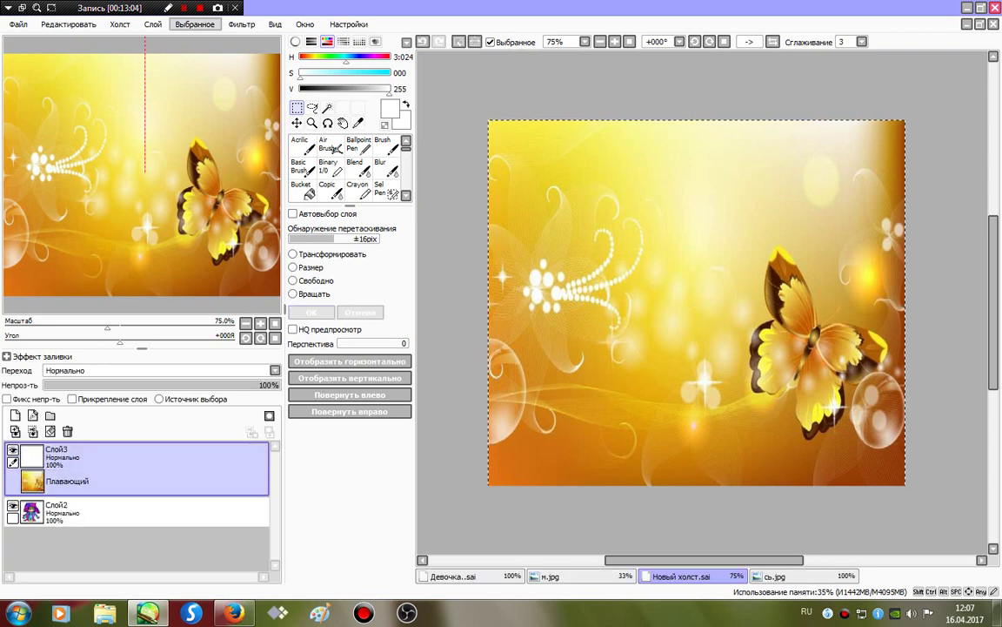
- Recolour the butterfly background to turquoise-green with hue +74, saturation +4 and luminance +3
click(241, 24)
click(279, 40)
drag(252, 212, 336, 211)
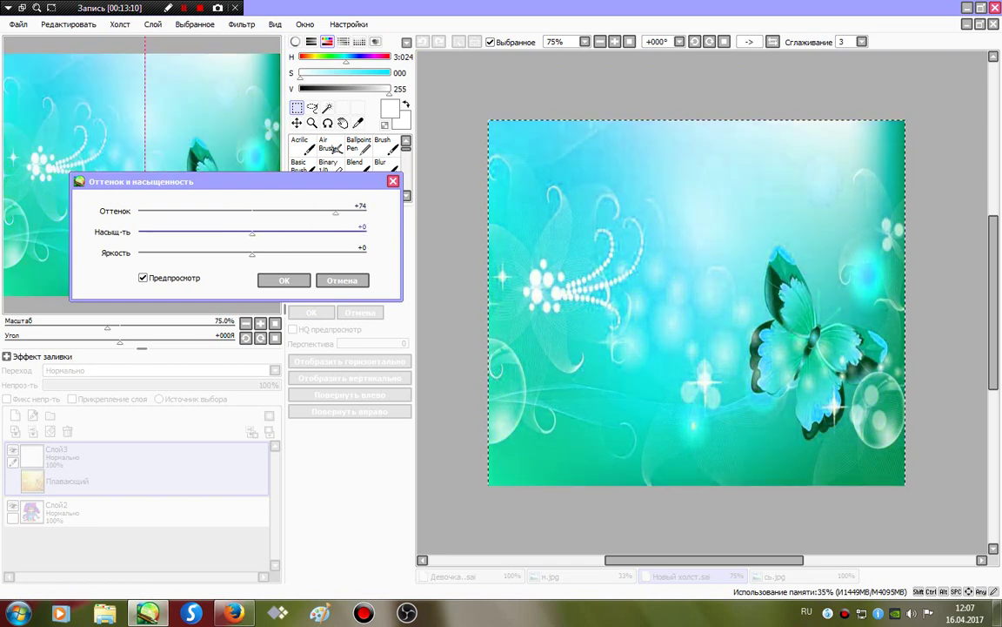
click(256, 233)
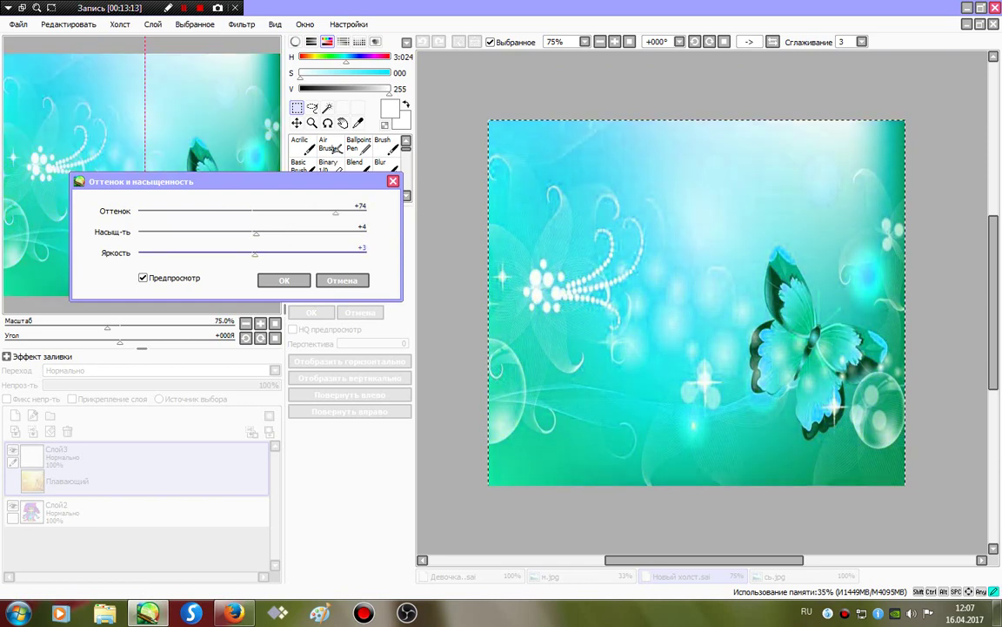
key(Return)
- Adjust the butterfly background to brightness -12, contrast +18 and colour depth +12
click(242, 24)
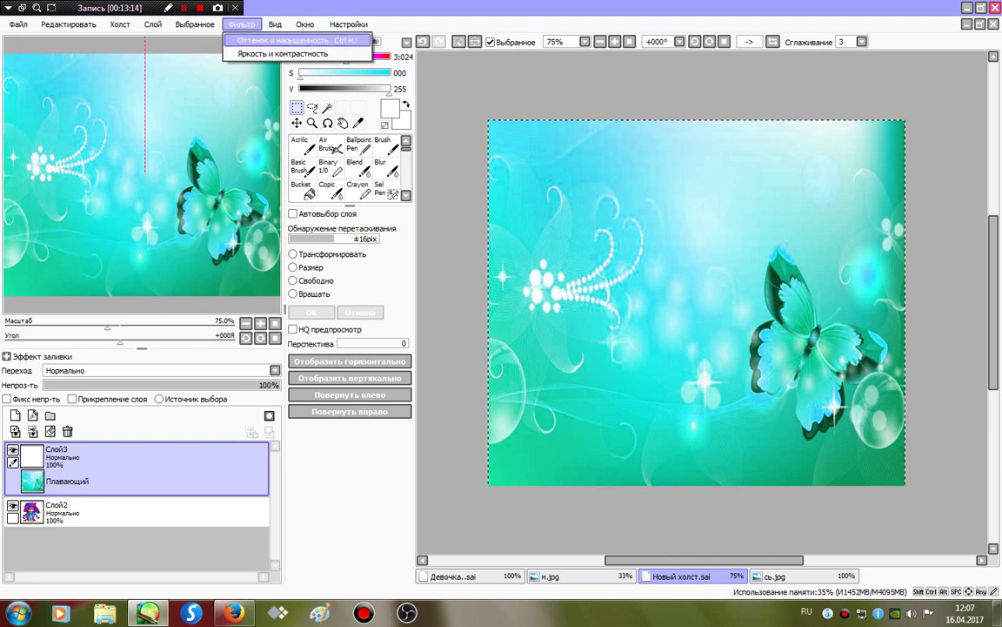
click(276, 52)
drag(221, 158, 207, 158)
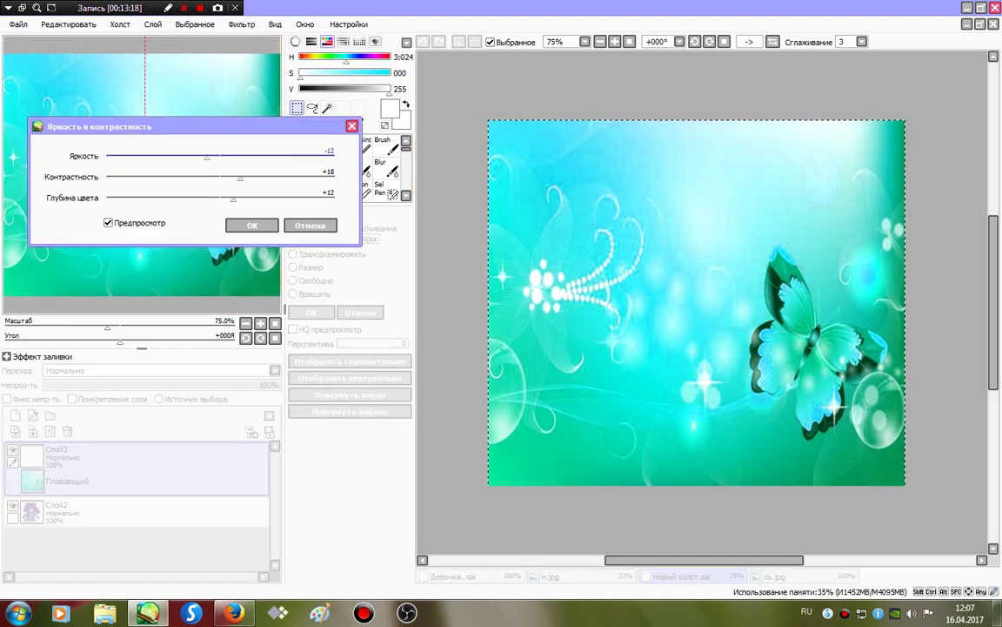
click(251, 225)
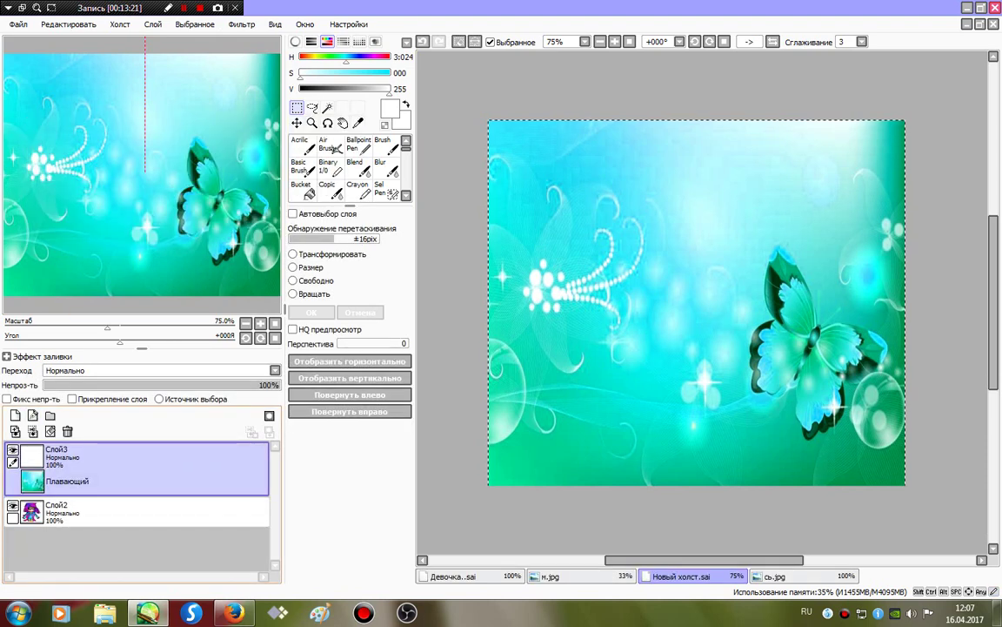
- Move the background layer Слой3 beneath the girl layer Слой2, clear the selection and make Слой2 active
drag(135, 466, 135, 522)
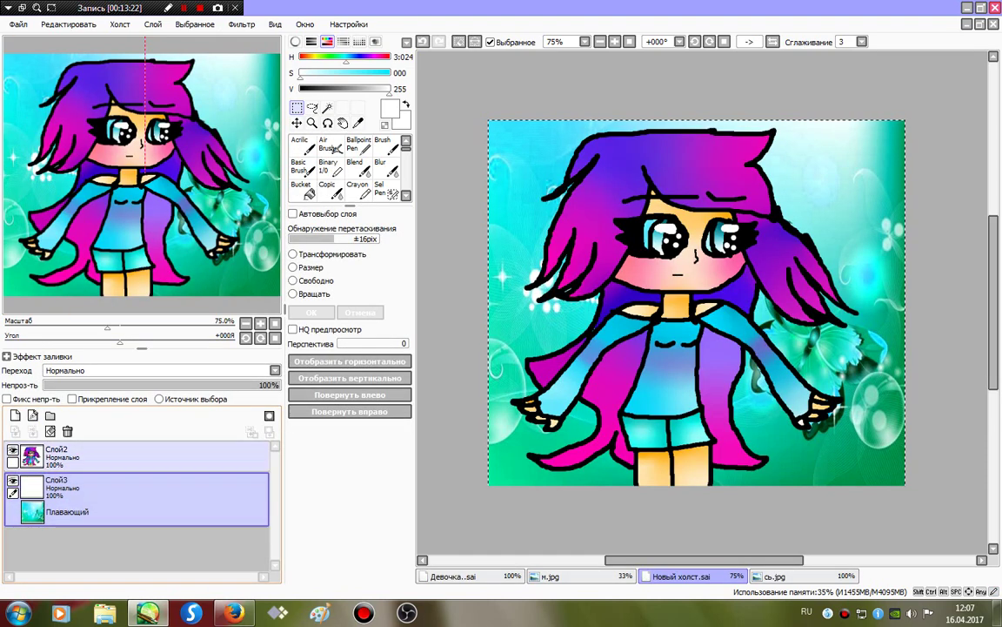
click(458, 42)
click(130, 457)
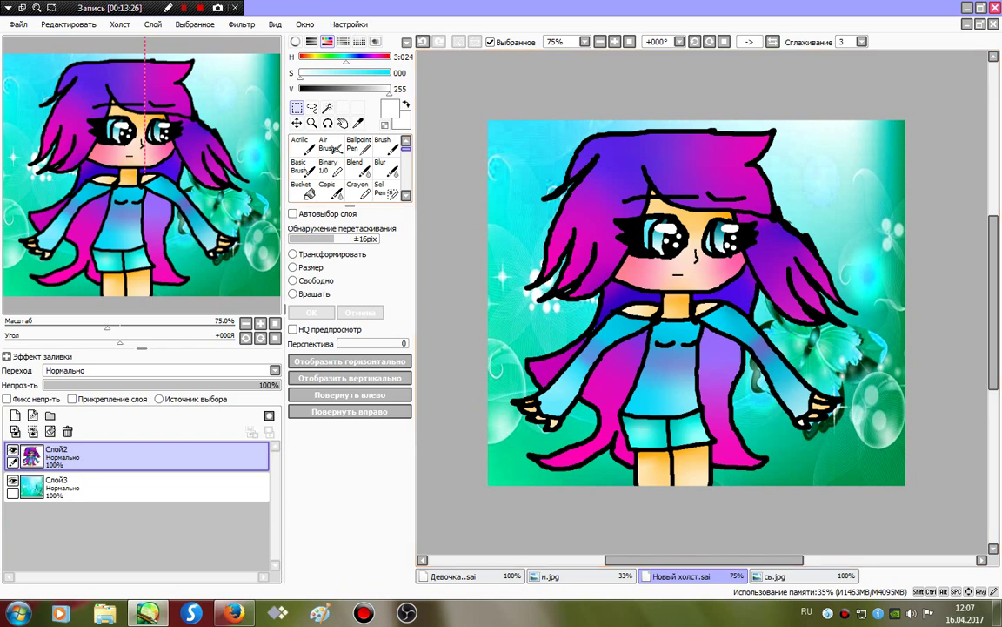
click(328, 166)
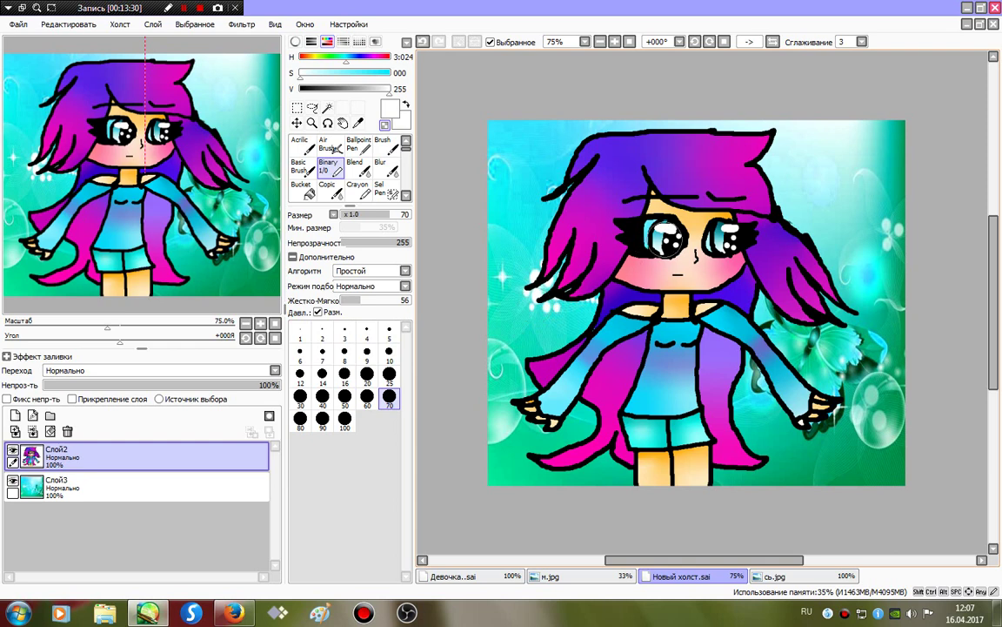
drag(660, 233, 660, 245)
click(423, 41)
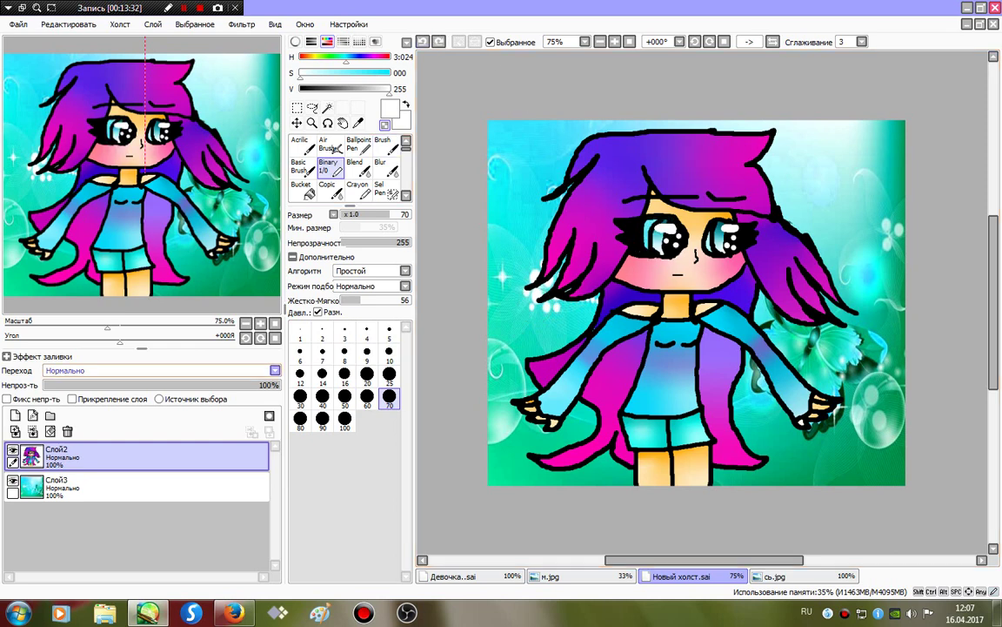
click(166, 486)
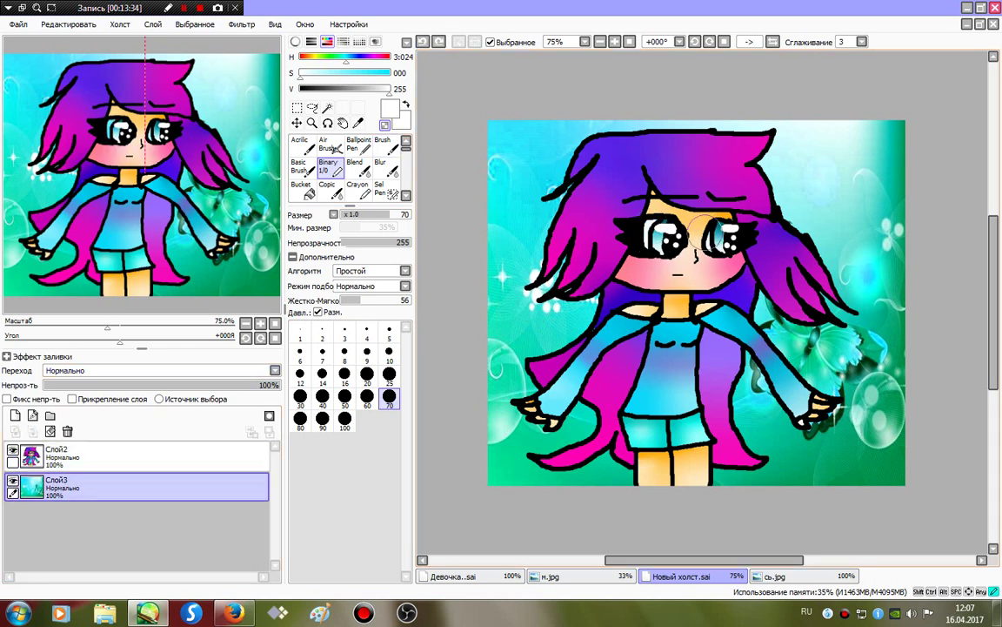
click(61, 457)
mouse_move(705, 188)
mouse_down()
mouse_move(659, 242)
mouse_move(661, 374)
mouse_up()
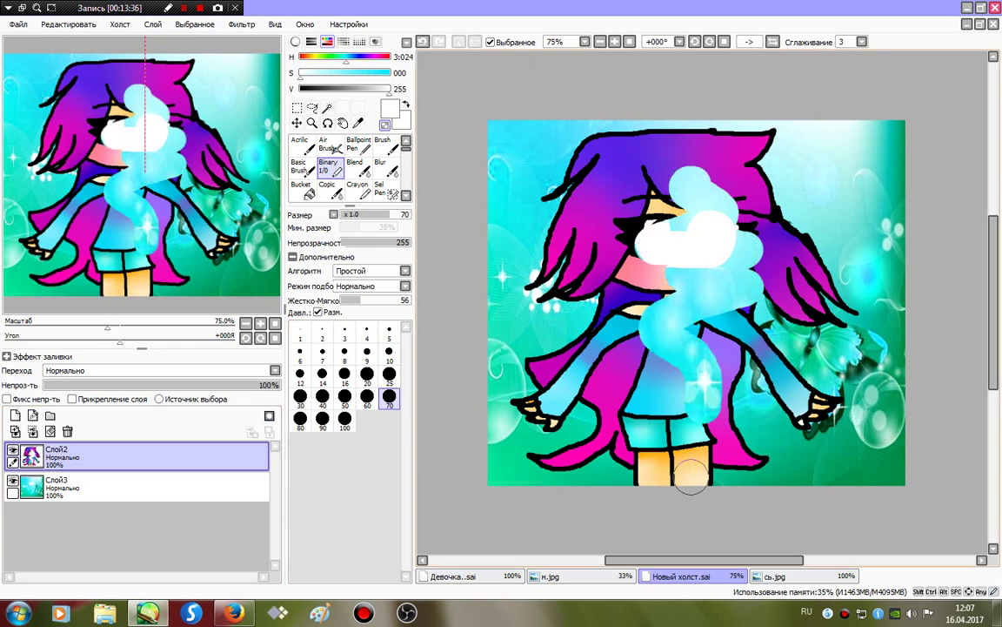
key(ctrl+z)
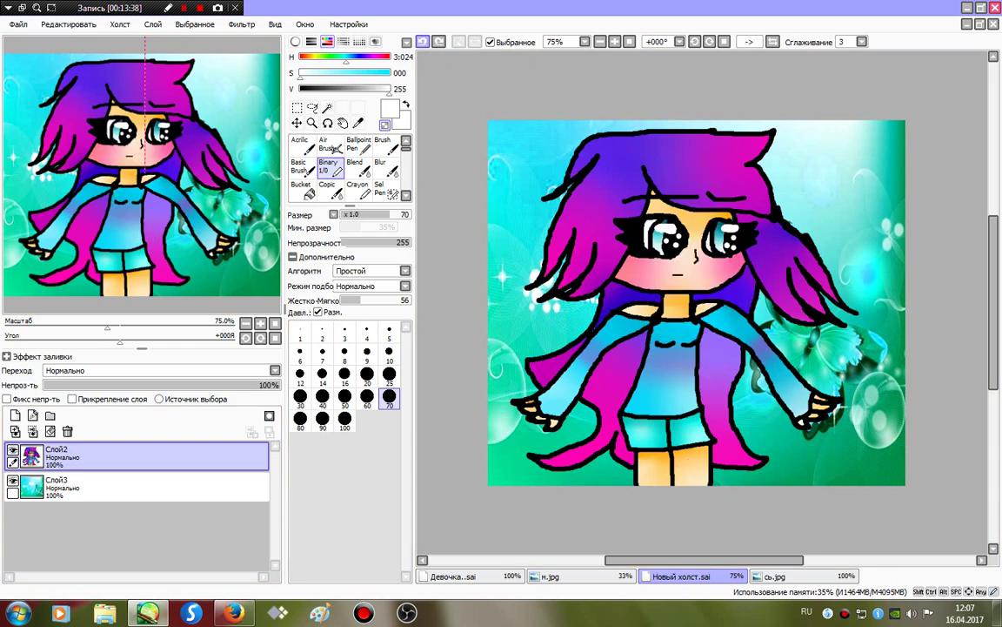
- Adjust the girl layer Слой2 to brightness -28, contrast +29 and colour depth +12
click(242, 24)
click(282, 53)
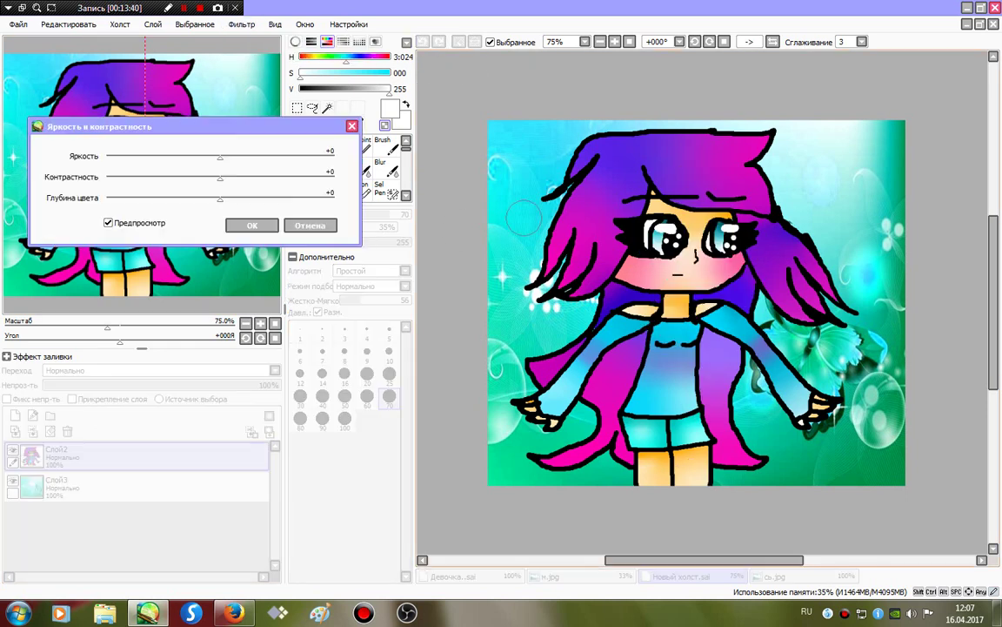
drag(222, 157, 253, 177)
key(Right)
key(Right)
key(Right)
key(Right)
key(Right)
key(Right)
key(Right)
key(Right)
key(Right)
key(Right)
key(Right)
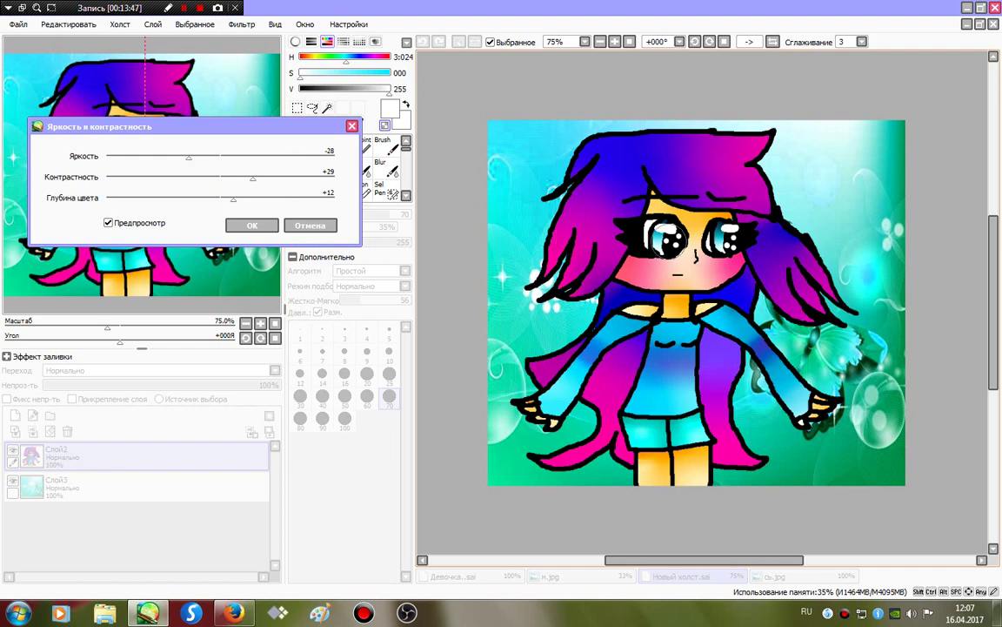
key(Tab)
key(Return)
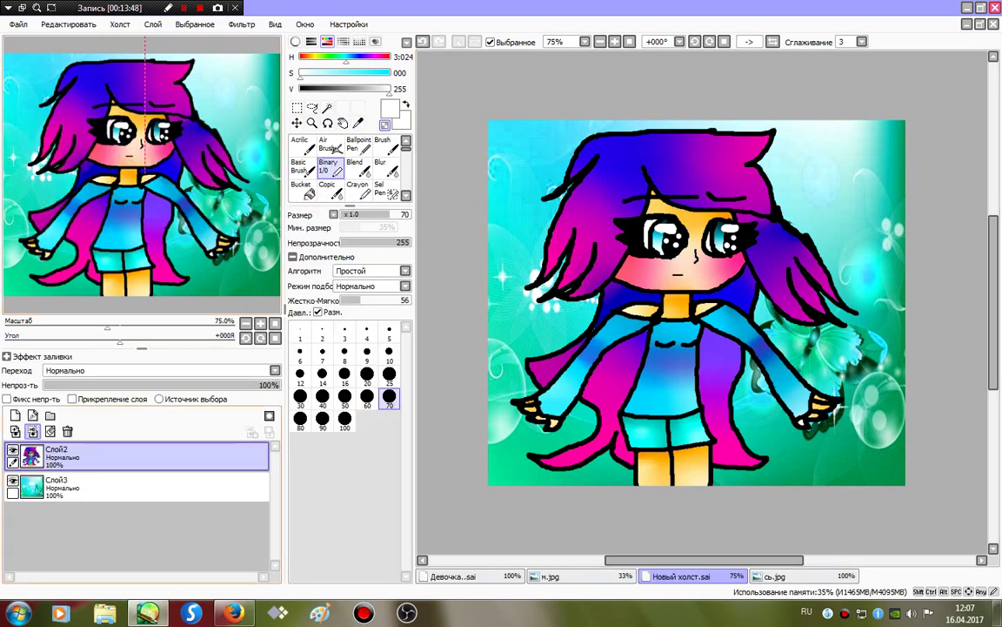
- Merge the girl layer down into the background layer and save the canvas as 187576.sai in the Documents library
key(ctrl+e)
click(18, 25)
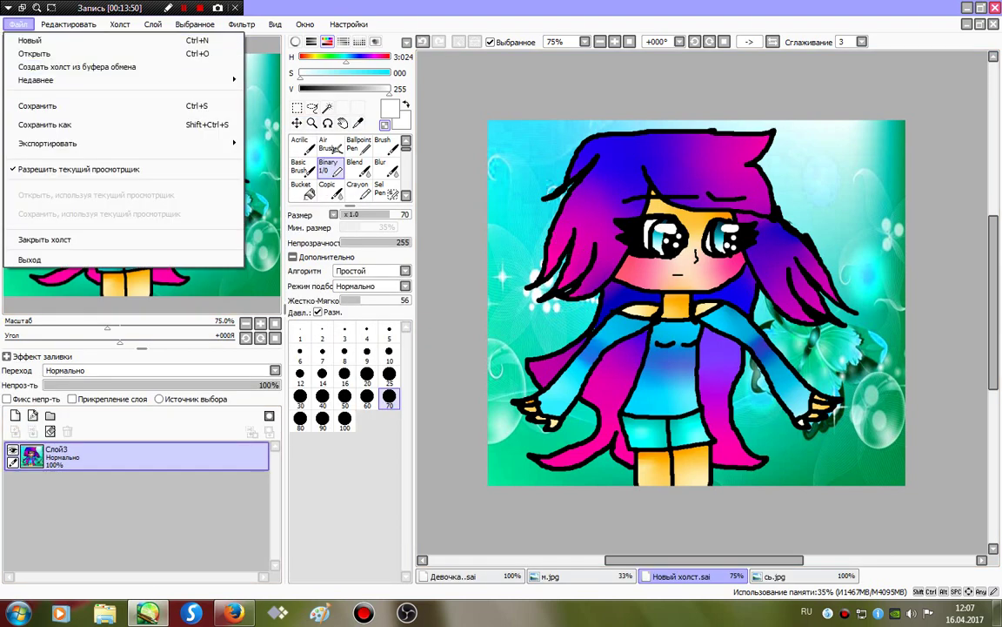
click(39, 105)
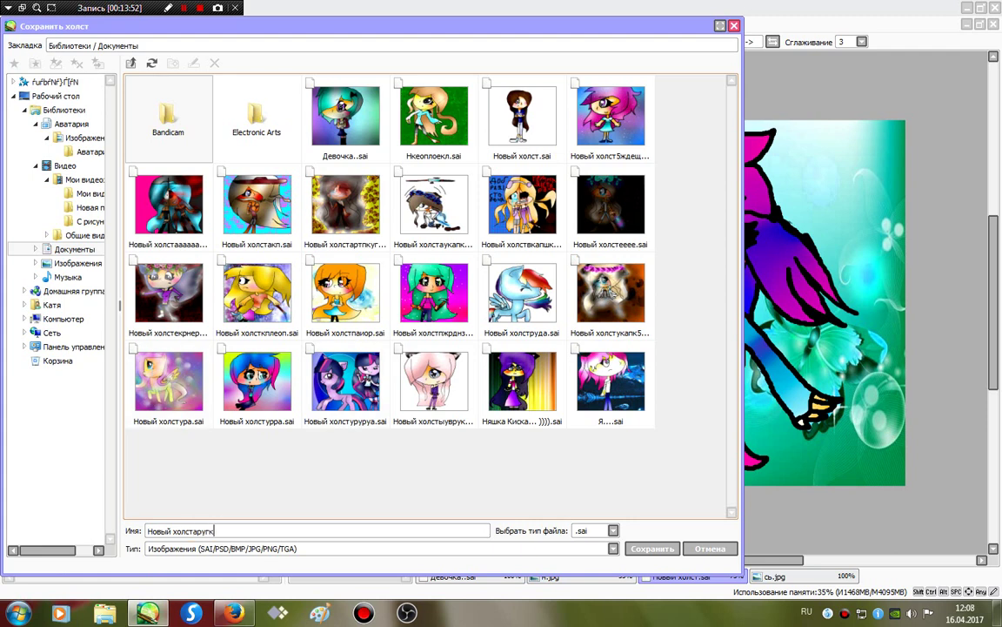
key(BackSpace)
key(BackSpace)
key(BackSpace)
key(BackSpace)
key(BackSpace)
key(BackSpace)
key(BackSpace)
key(BackSpace)
key(BackSpace)
key(BackSpace)
key(BackSpace)
key(BackSpace)
key(BackSpace)
key(BackSpace)
key(BackSpace)
key(Return)
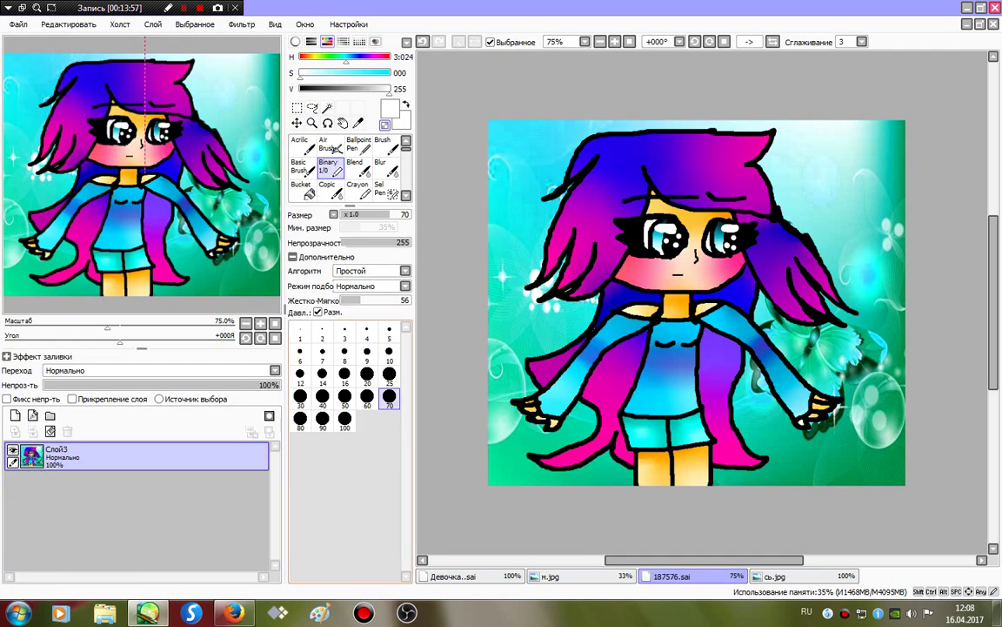
- Close the images сь.jpg and м.jpg without saving their changes
click(822, 576)
click(994, 24)
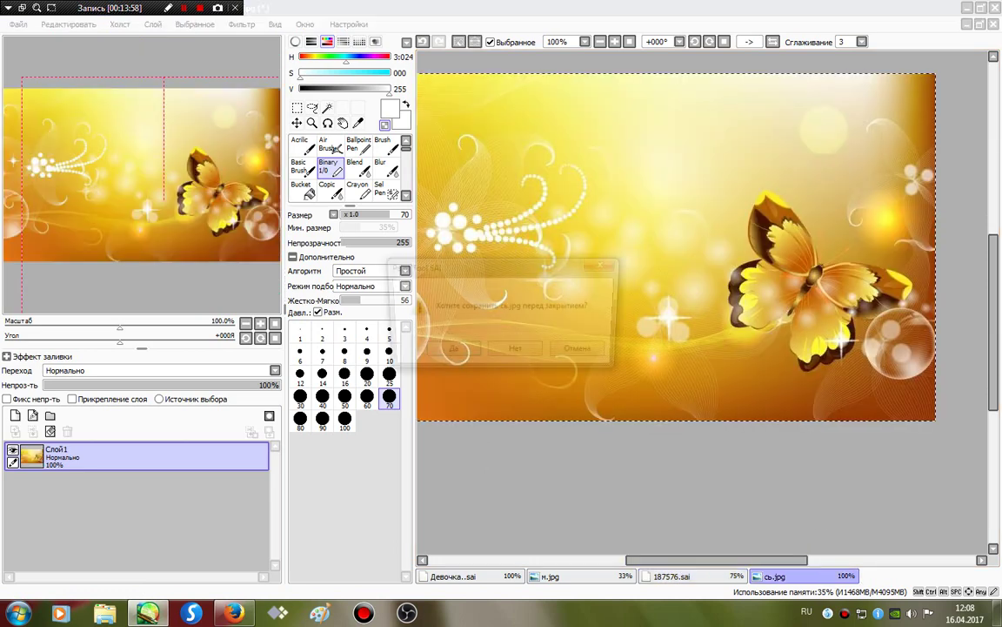
click(517, 352)
key(ctrl+Tab)
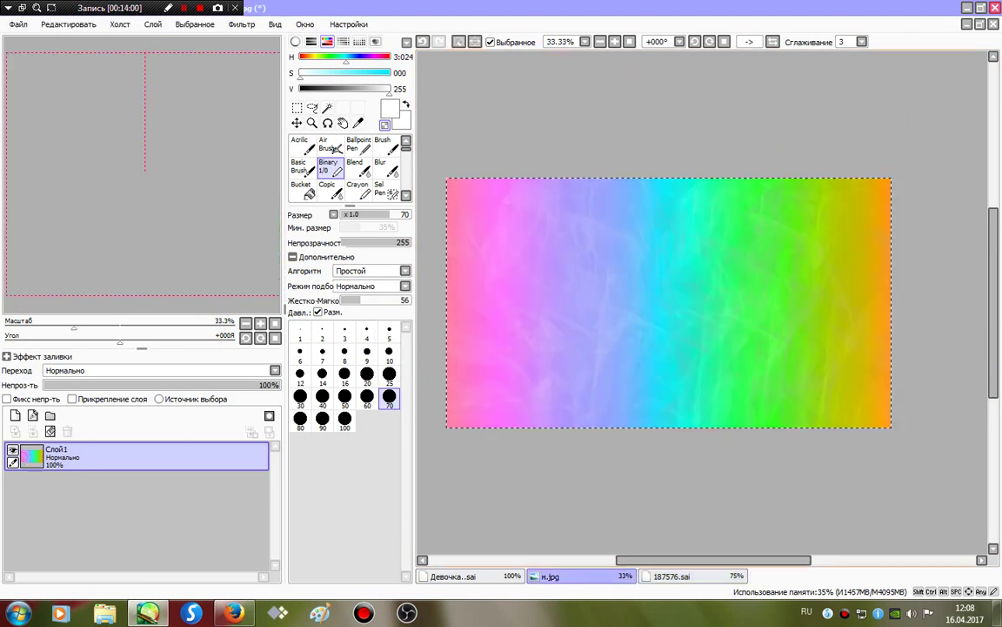
key(ctrl+w)
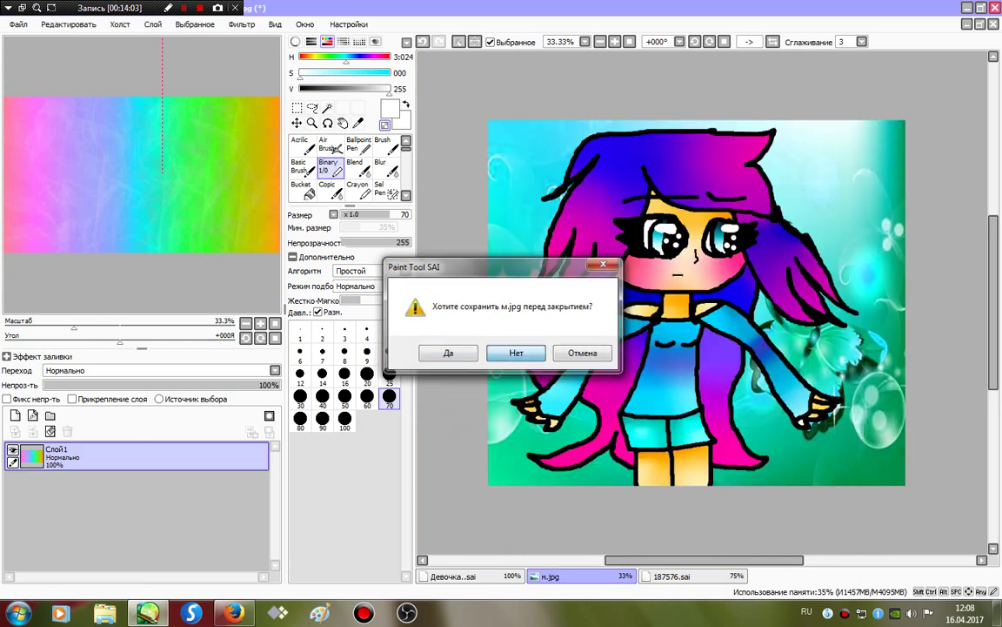
click(520, 353)
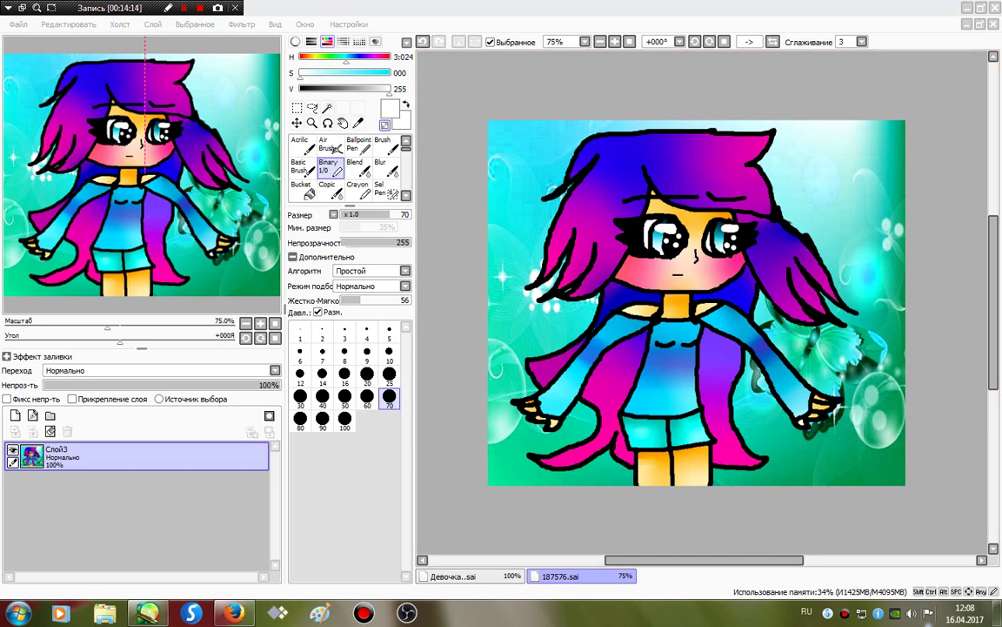
- Minimize the drawing program to show the desktop
click(966, 8)
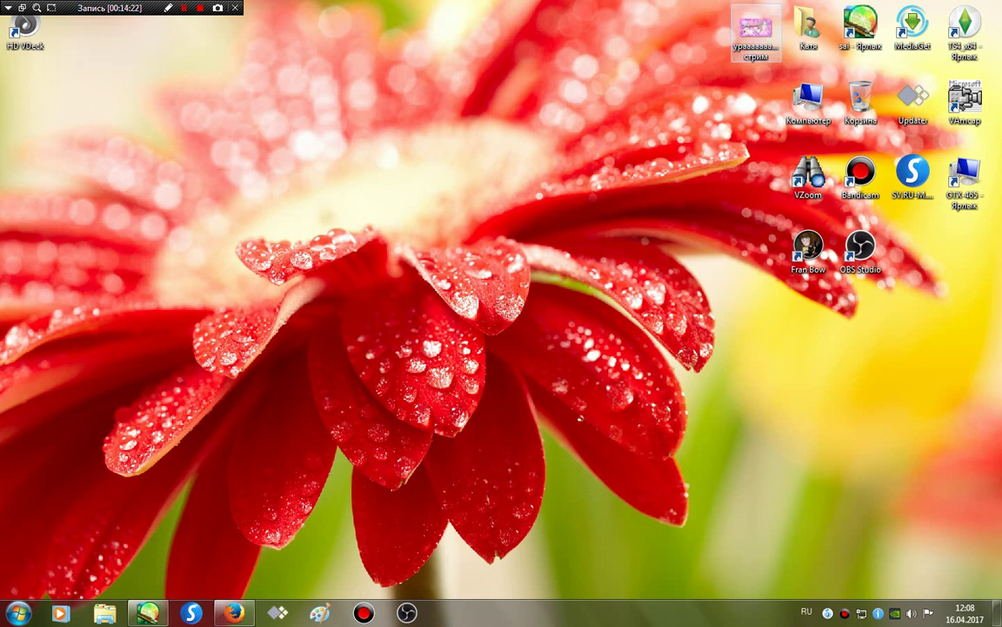
right_click(849, 95)
click(753, 147)
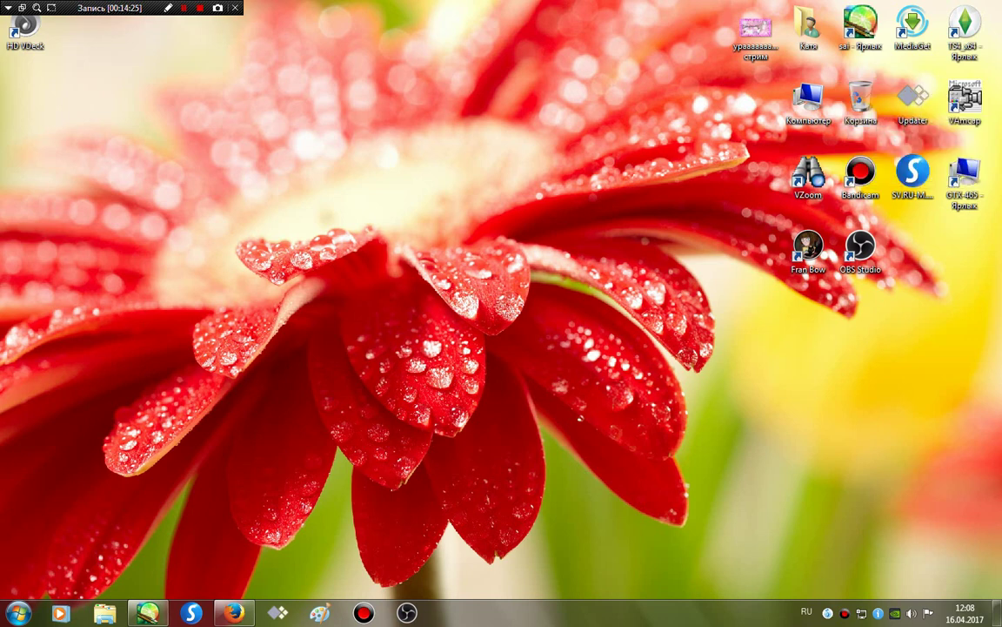